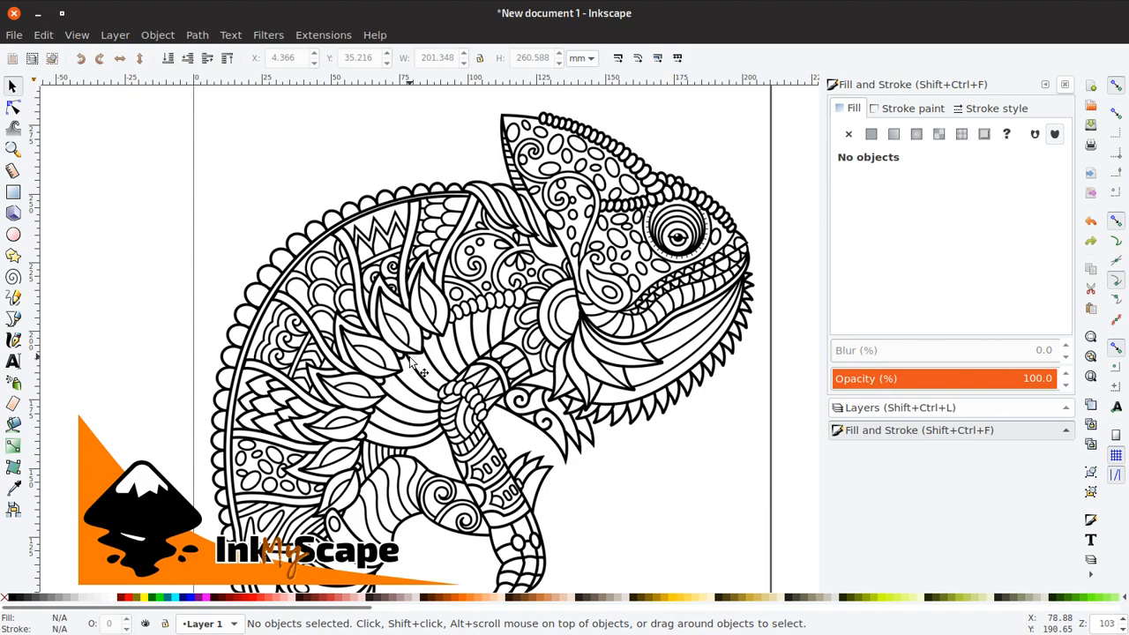
Review the Chameleon Zentangle coloring page and its full-size PNG in Firefox, then return to Inkscape.
{"action": "key", "text": "alt+Tab"}
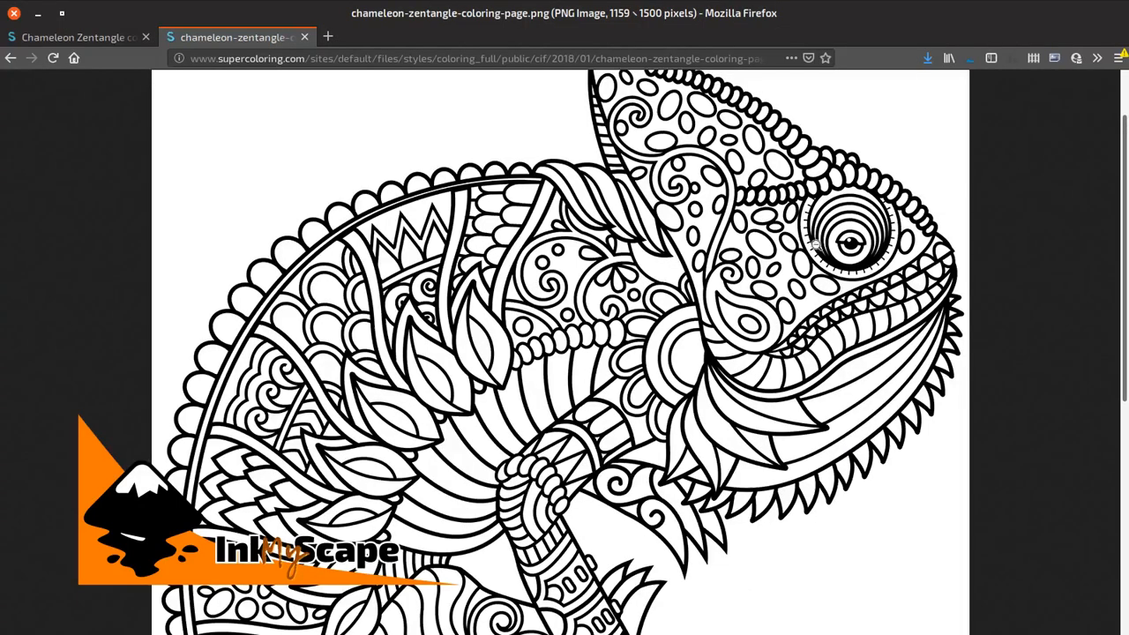
{"action": "left_click", "coordinate": [27, 40]}
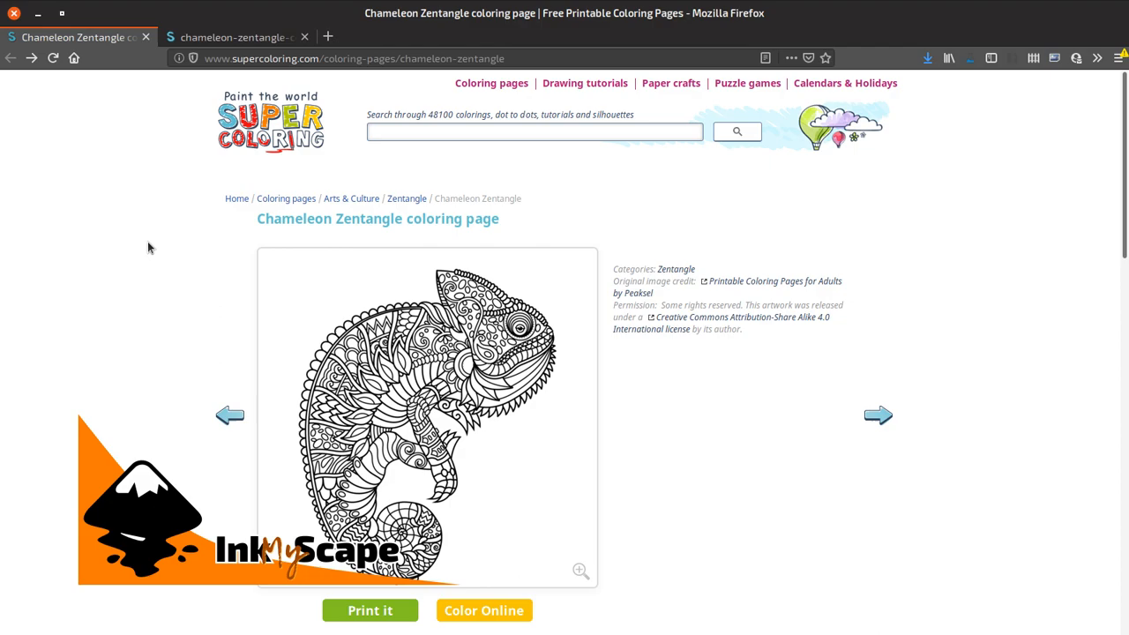
{"action": "left_click", "coordinate": [204, 38]}
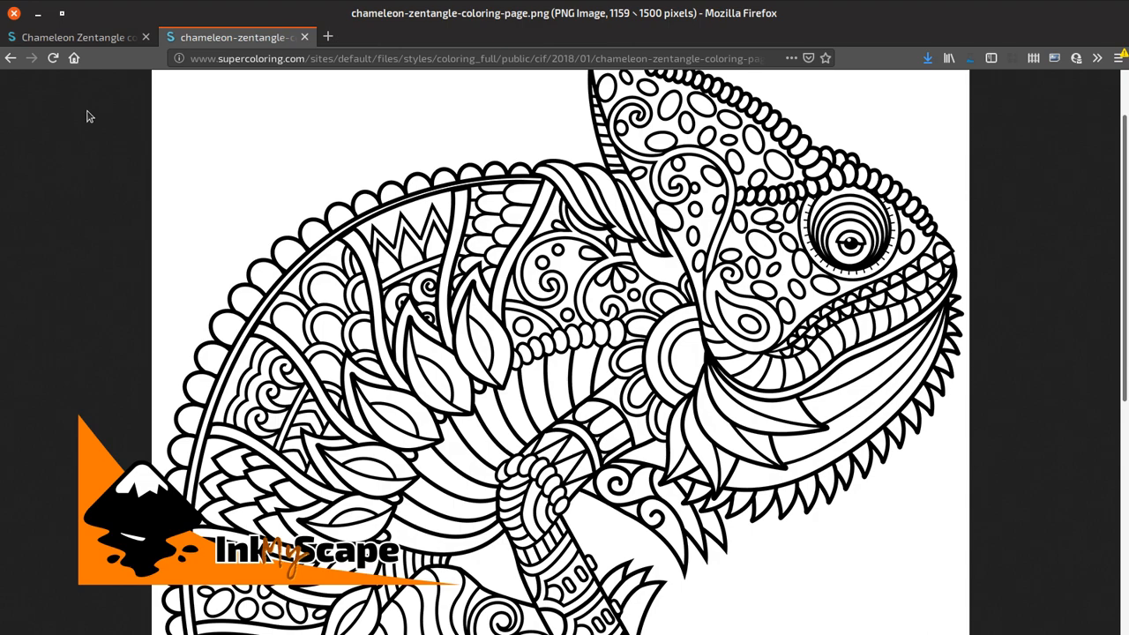
{"action": "left_click", "coordinate": [38, 13]}
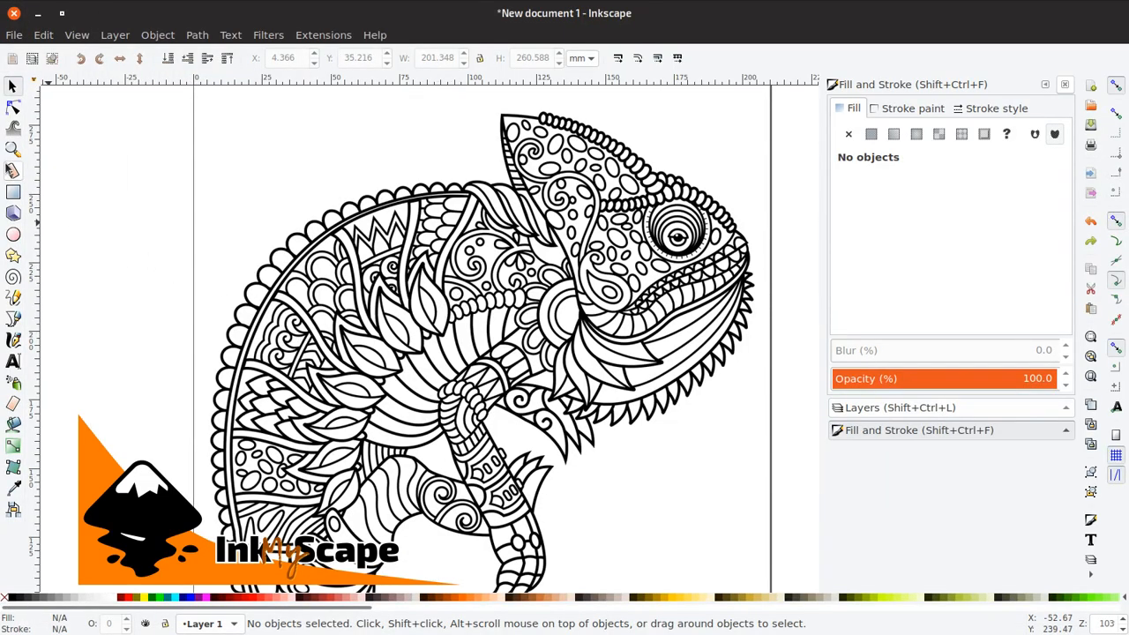
Zoom on the canvas and select the imported chameleon bitmap with the Selector tool.
{"action": "left_click", "coordinate": [13, 149]}
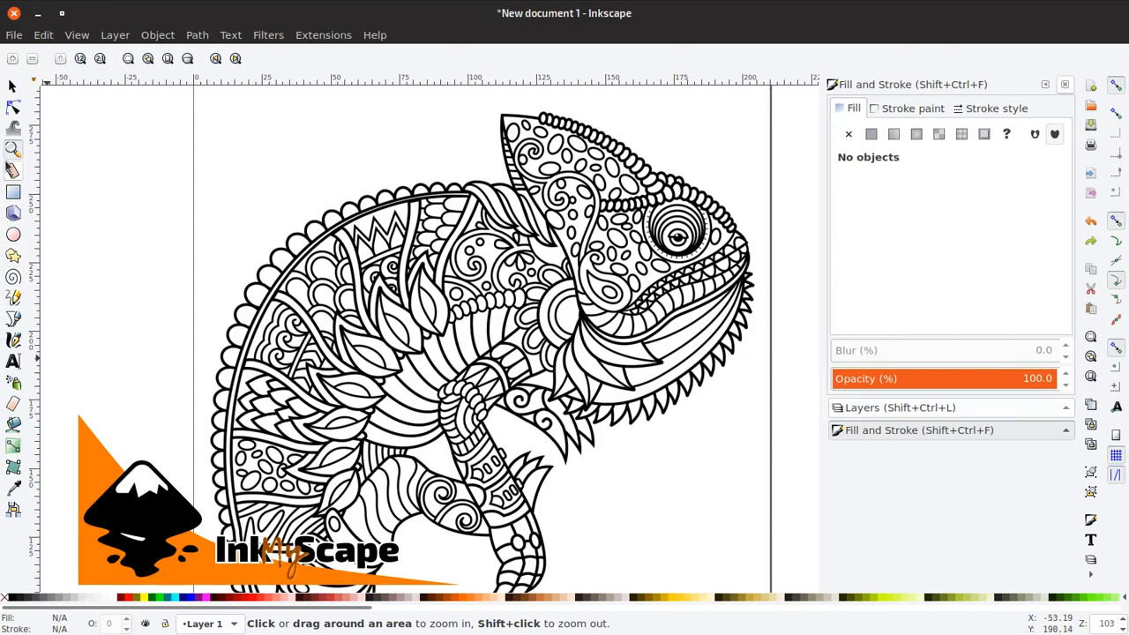
{"action": "left_click", "coordinate": [13, 86]}
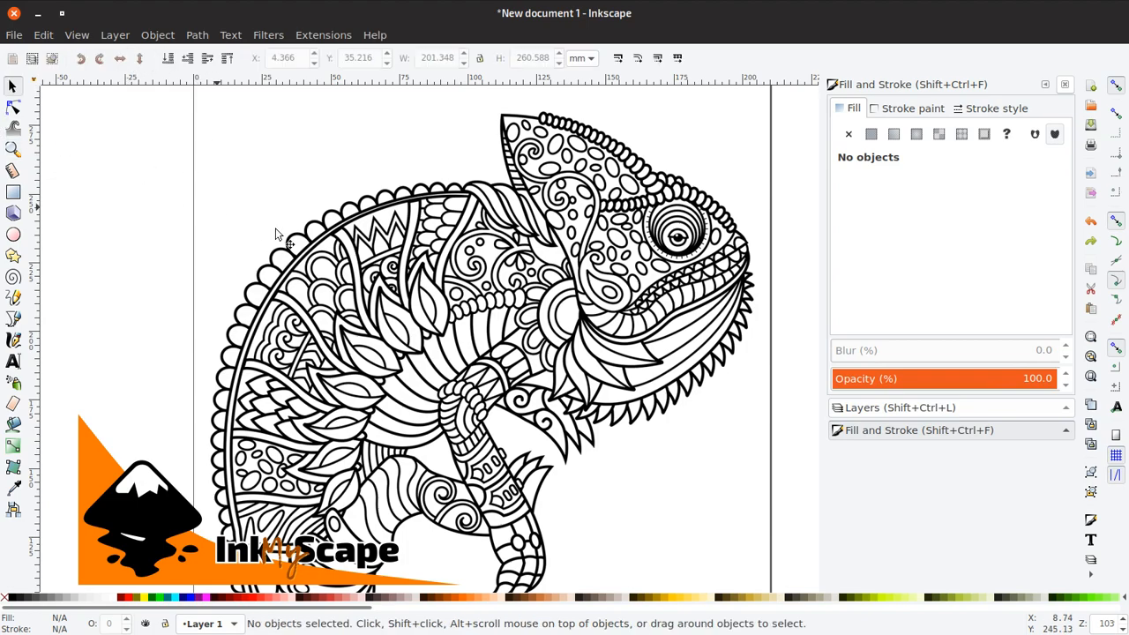
{"action": "left_click", "coordinate": [323, 245]}
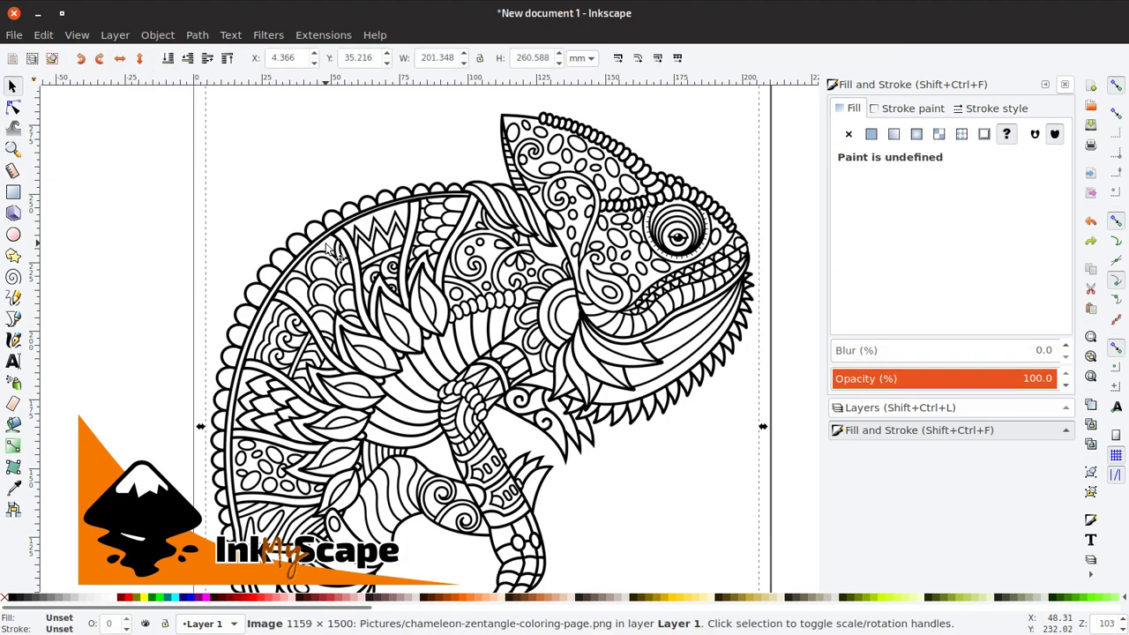
Run Path > Trace Bitmap on the chameleon with Brightness cutoff 0.450.
{"action": "left_click", "coordinate": [197, 36]}
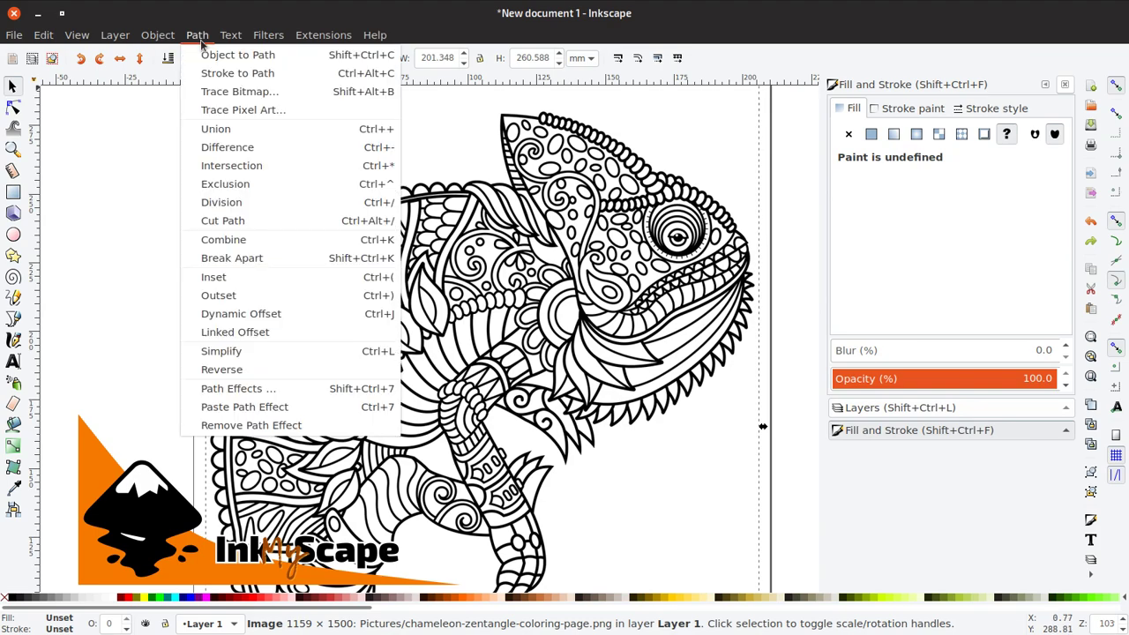
{"action": "left_click", "coordinate": [208, 91]}
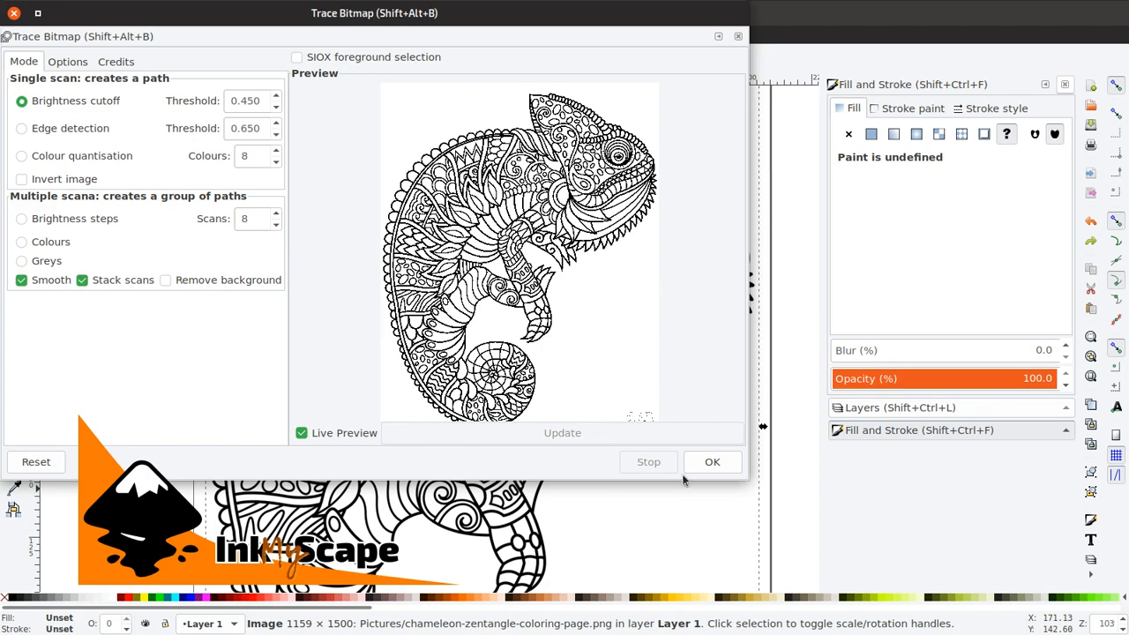
{"action": "left_click", "coordinate": [706, 463]}
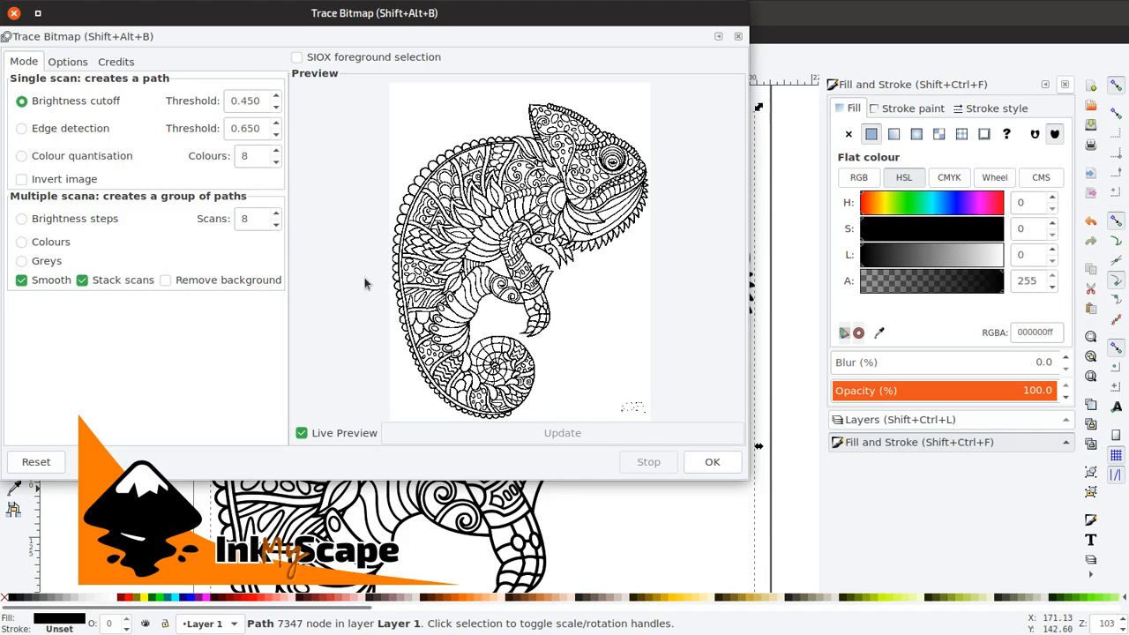
Move the trace aside, delete the original bitmap image, and drag the traced chameleon back onto the page.
{"action": "left_click", "coordinate": [14, 12]}
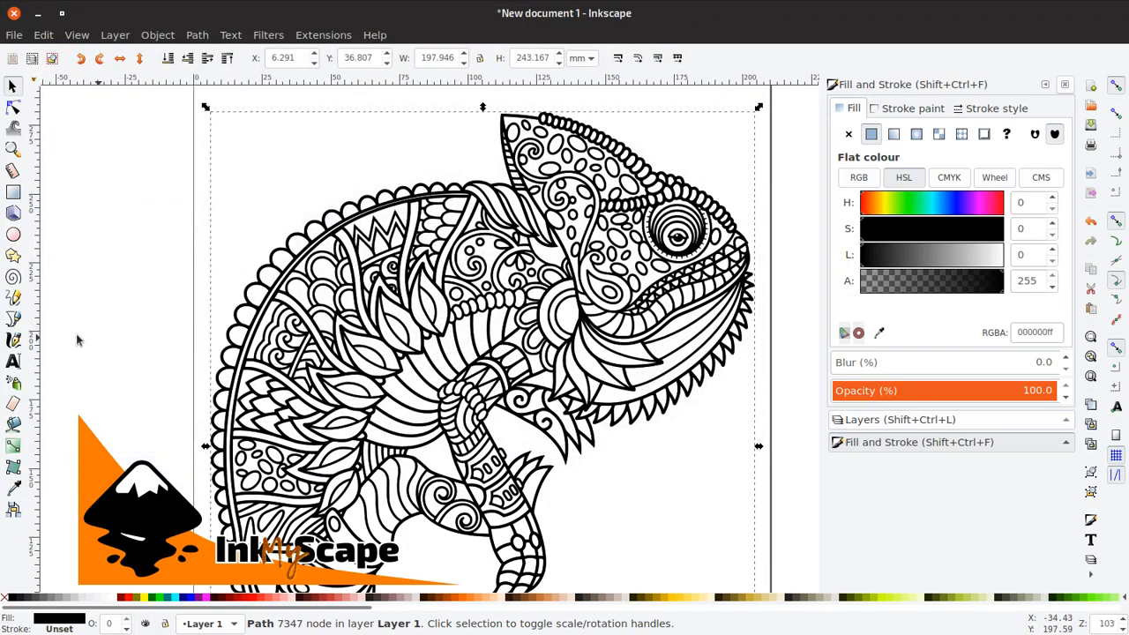
{"action": "scroll", "coordinate": [600, 489], "scroll_direction": "down", "scroll_amount": 5}
{"action": "scroll", "coordinate": [597, 486], "scroll_direction": "up", "scroll_amount": 3}
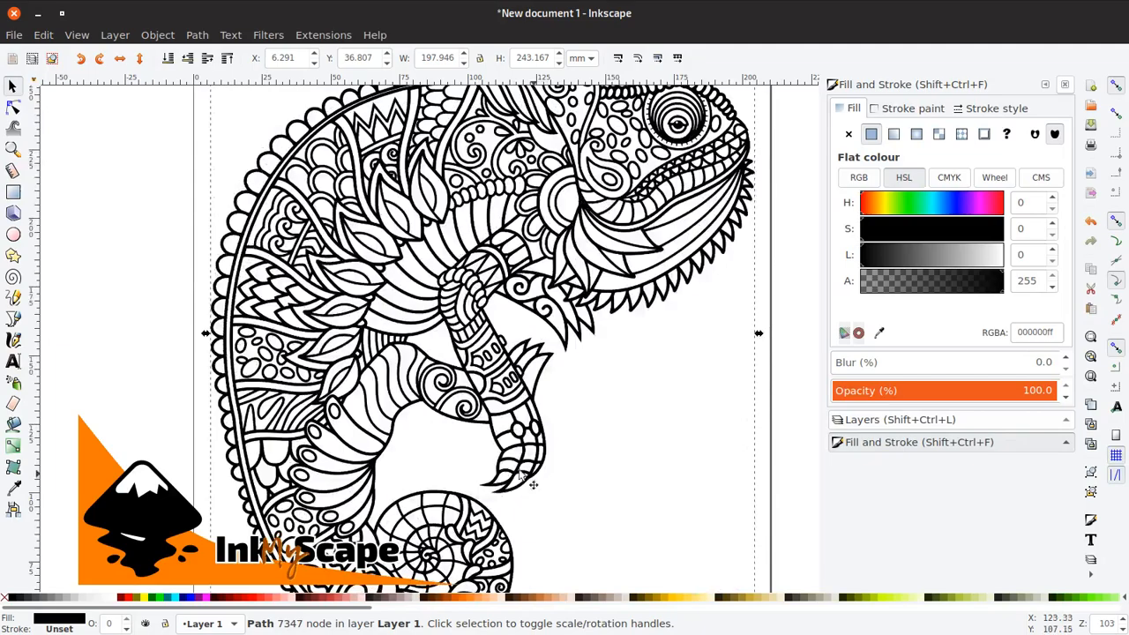
{"action": "scroll", "coordinate": [476, 392], "scroll_direction": "down", "scroll_amount": 1, "text": "ctrl"}
{"action": "scroll", "coordinate": [466, 370], "scroll_direction": "down", "scroll_amount": 1, "text": "ctrl"}
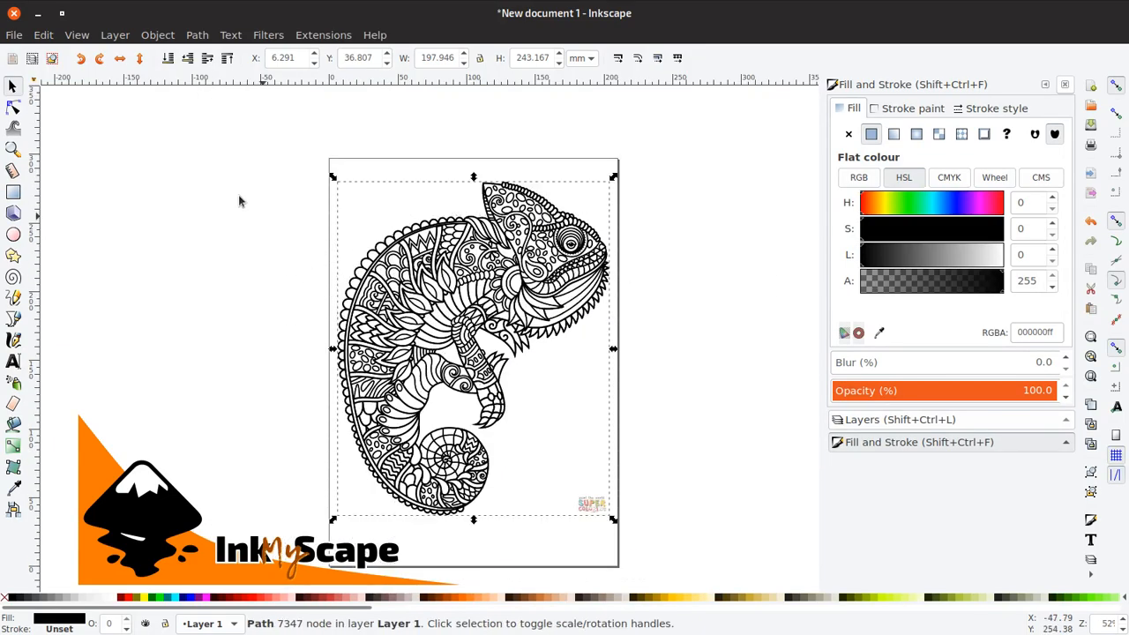
{"action": "mouse_move", "coordinate": [441, 293]}
{"action": "left_mouse_down"}
{"action": "mouse_move", "coordinate": [658, 302]}
{"action": "mouse_move", "coordinate": [706, 288]}
{"action": "left_mouse_up"}
{"action": "scroll", "coordinate": [538, 298], "scroll_direction": "right", "scroll_amount": 2}
{"action": "scroll", "coordinate": [451, 307], "scroll_direction": "right", "scroll_amount": 4}
{"action": "scroll", "coordinate": [451, 308], "scroll_direction": "down", "scroll_amount": 1}
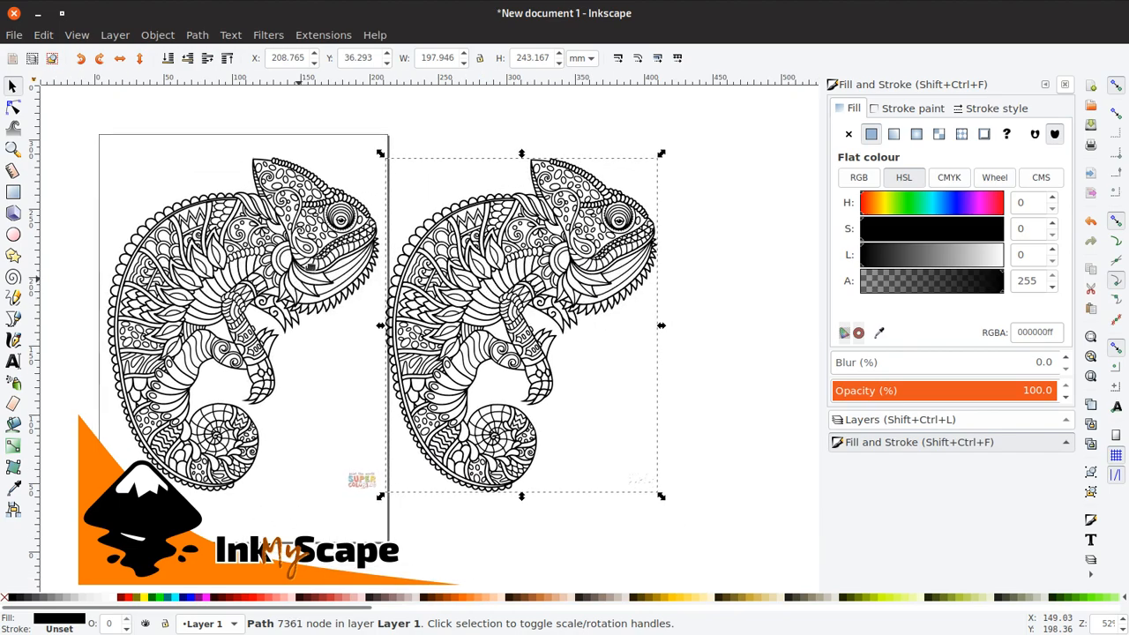
{"action": "left_click", "coordinate": [166, 367]}
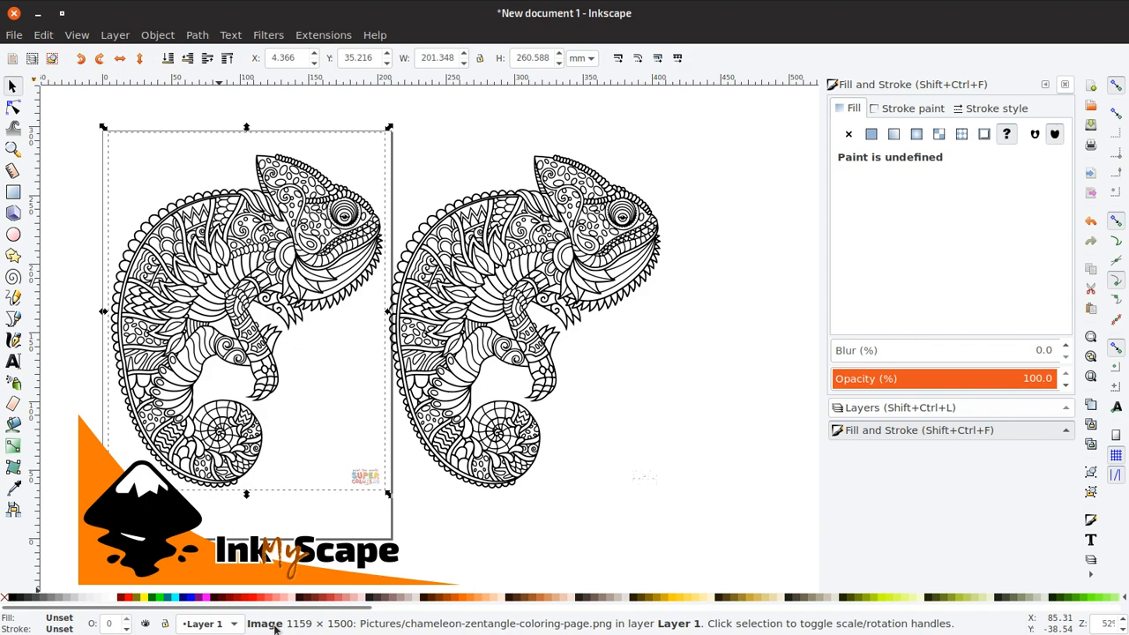
{"action": "left_click", "coordinate": [437, 435]}
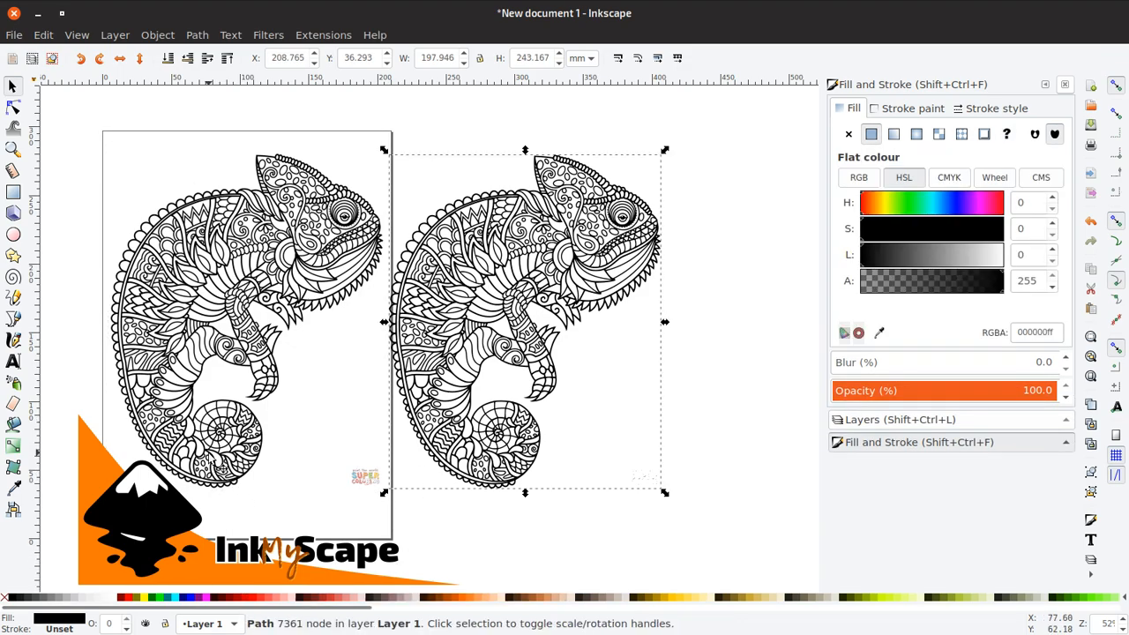
{"action": "left_click", "coordinate": [201, 389]}
{"action": "key", "text": "Delete"}
{"action": "mouse_move", "coordinate": [425, 343]}
{"action": "left_mouse_down"}
{"action": "mouse_move", "coordinate": [160, 319]}
{"action": "mouse_move", "coordinate": [127, 331]}
{"action": "left_mouse_up"}
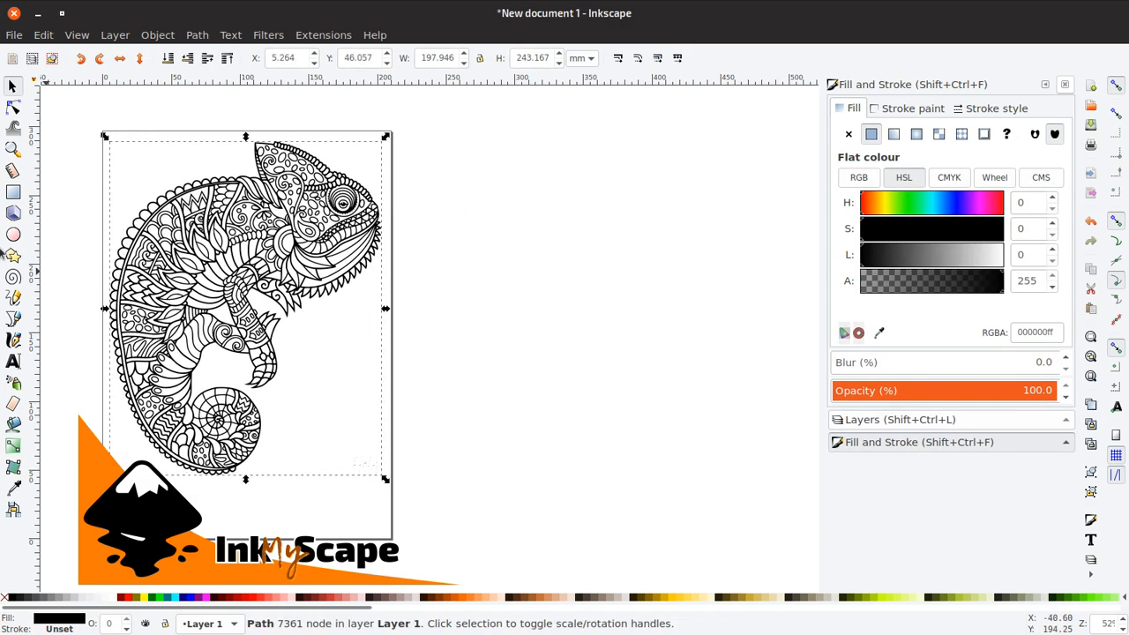
Delete the small bottom-right logo nodes with the Node tool and deselect everything.
{"action": "left_click", "coordinate": [14, 107]}
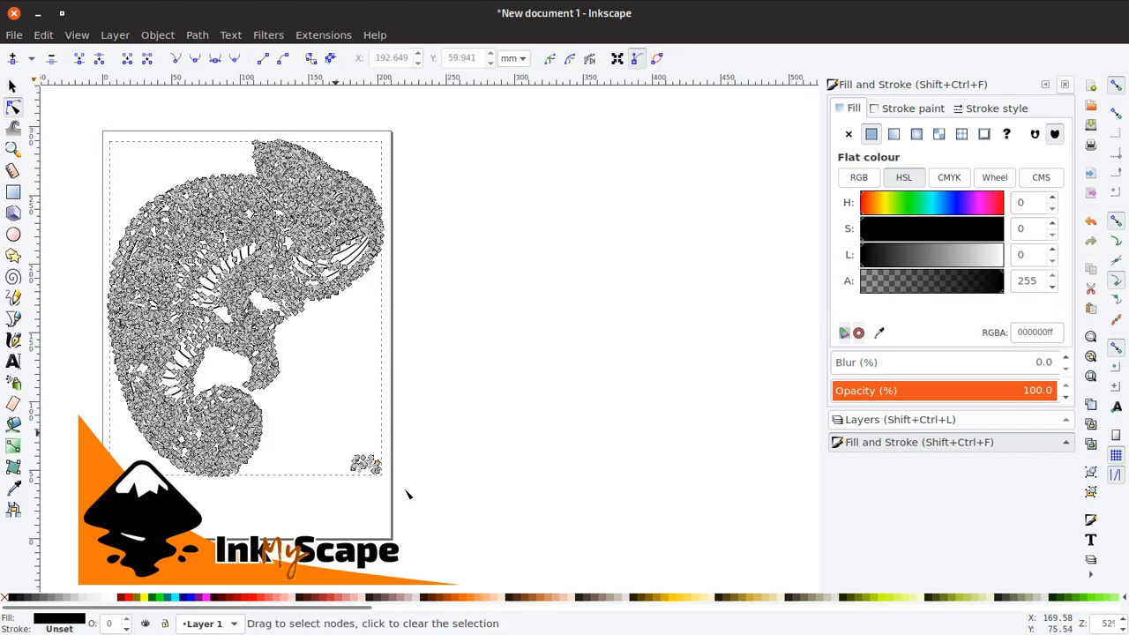
{"action": "left_click_drag", "start_coordinate": [307, 434], "coordinate": [402, 498]}
{"action": "key", "text": "Delete"}
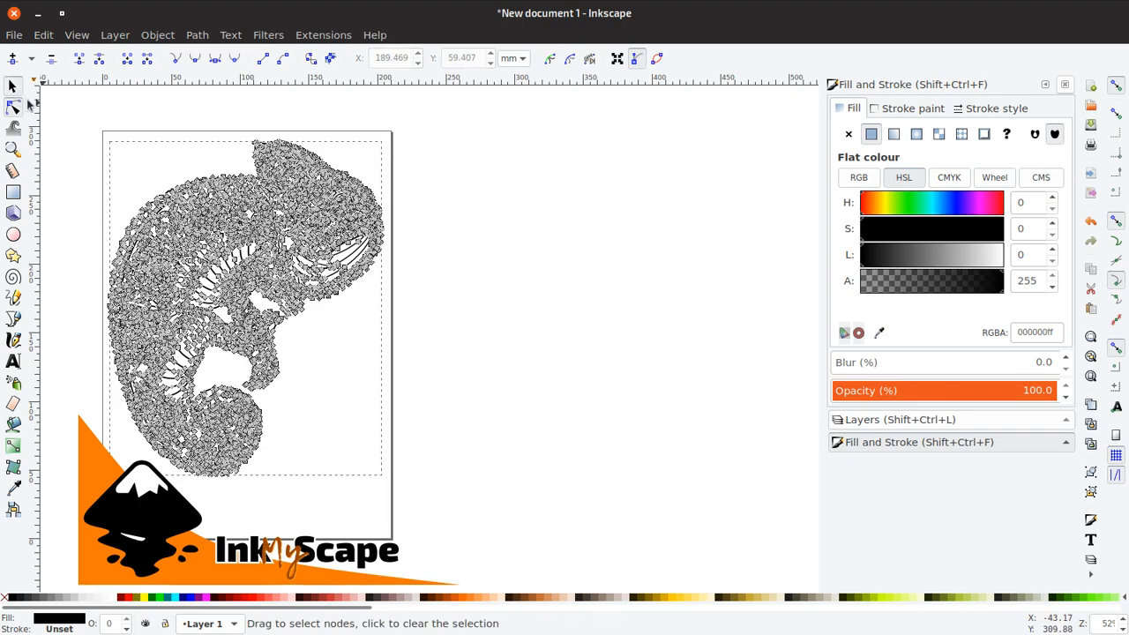
{"action": "left_click", "coordinate": [447, 229]}
{"action": "key", "text": "s"}
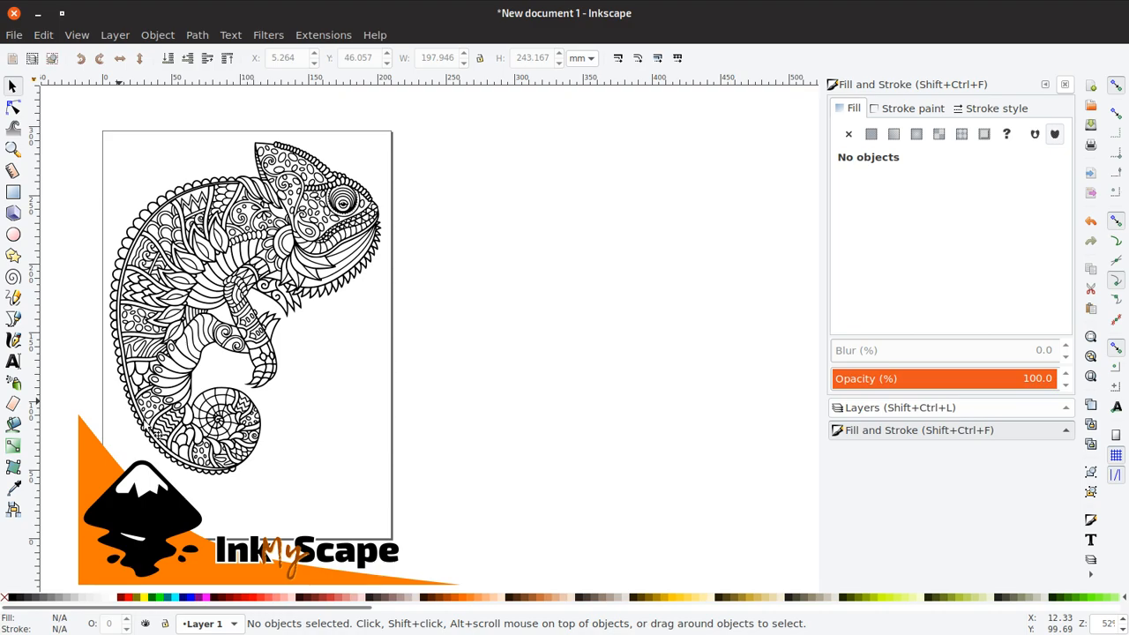
Duplicate Layer 1, lock the original and rename the layers Image and Contour.
{"action": "left_click", "coordinate": [869, 411]}
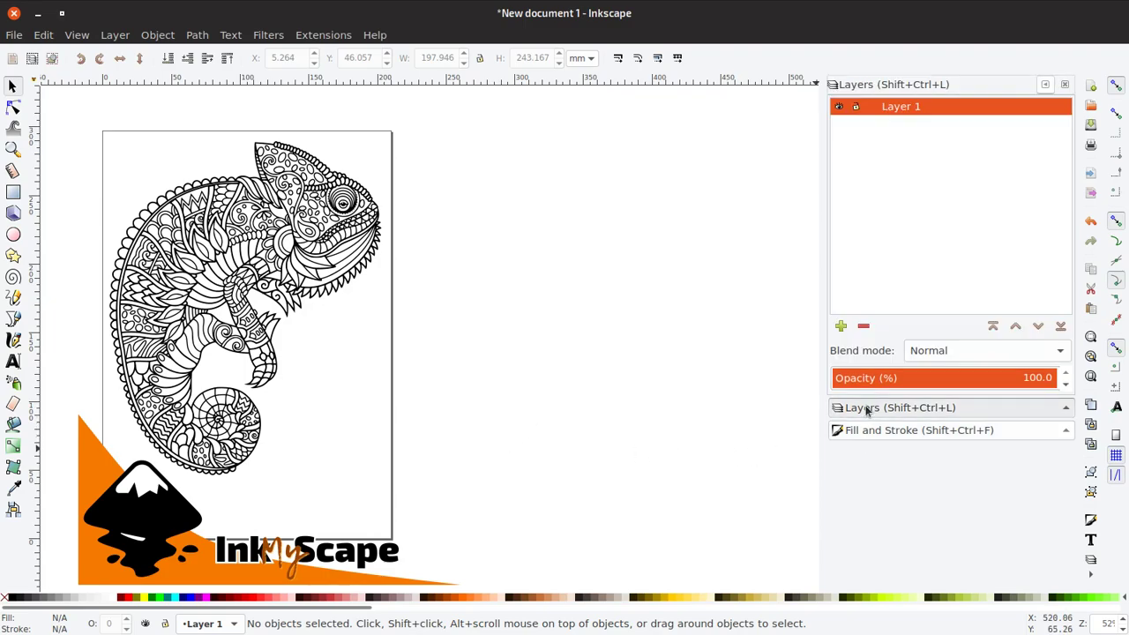
{"action": "right_click", "coordinate": [854, 107]}
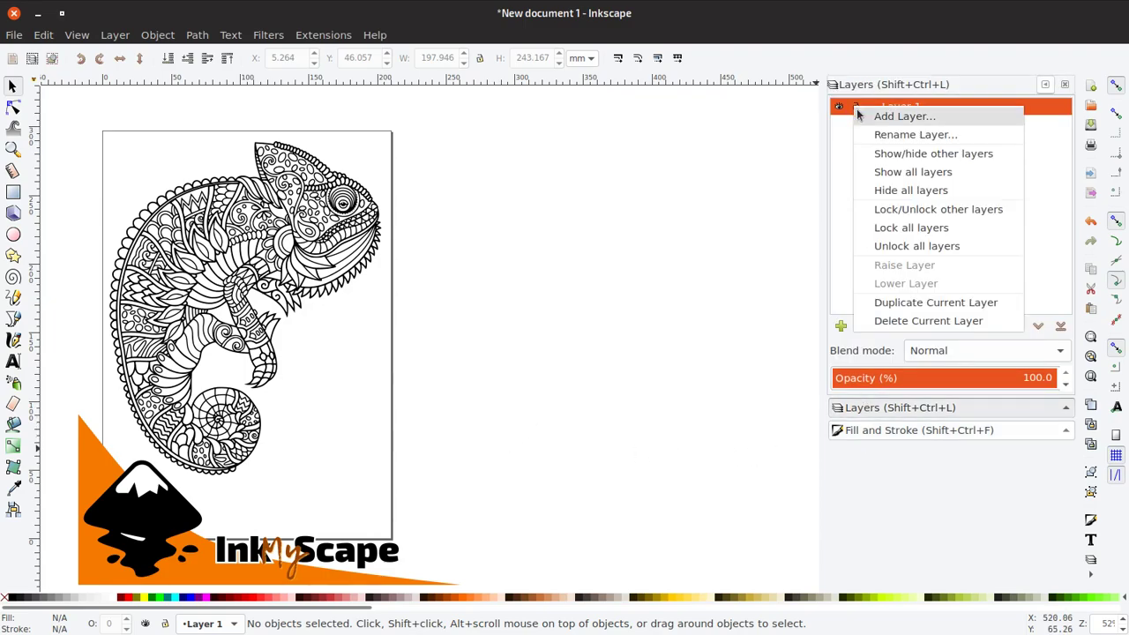
{"action": "left_click", "coordinate": [951, 304]}
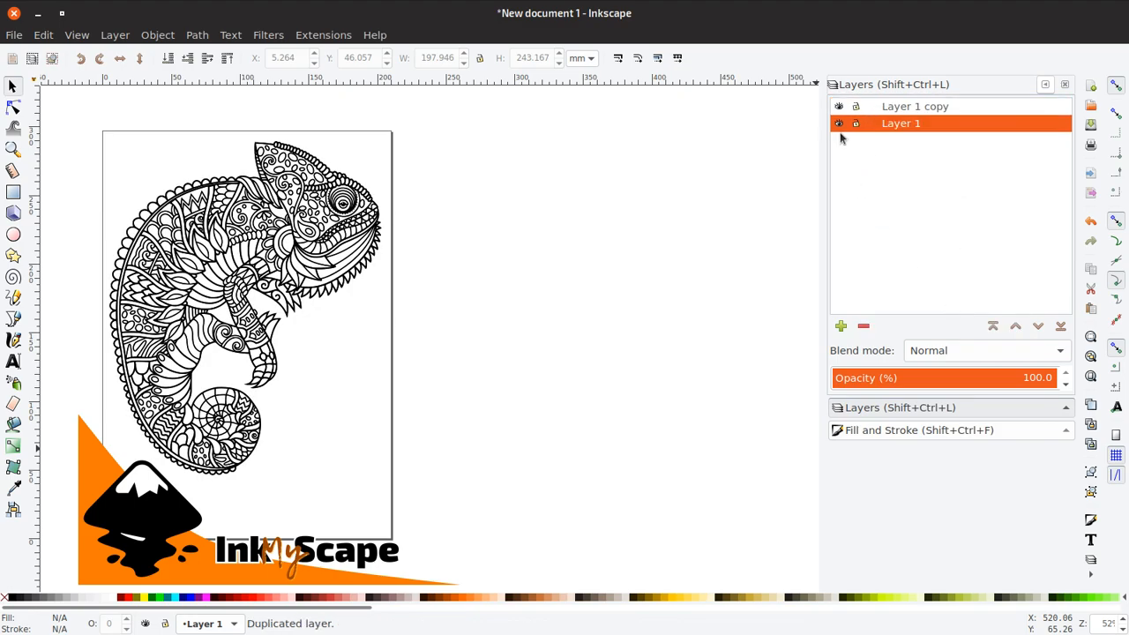
{"action": "left_click", "coordinate": [856, 123]}
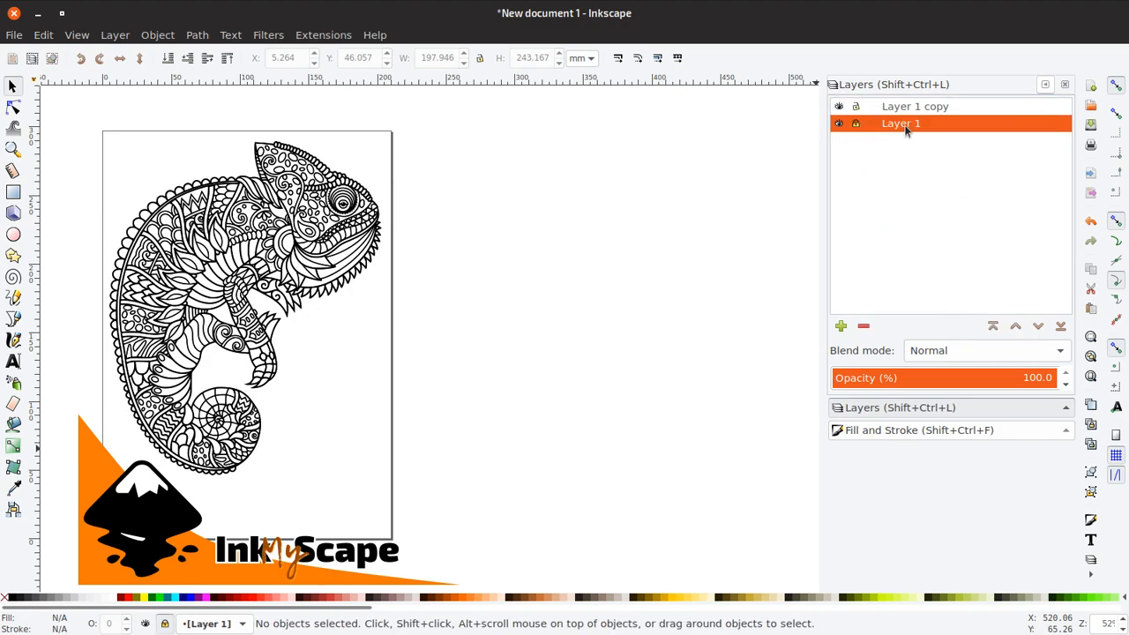
{"action": "double_click", "coordinate": [906, 125]}
{"action": "type", "text": "Image"}
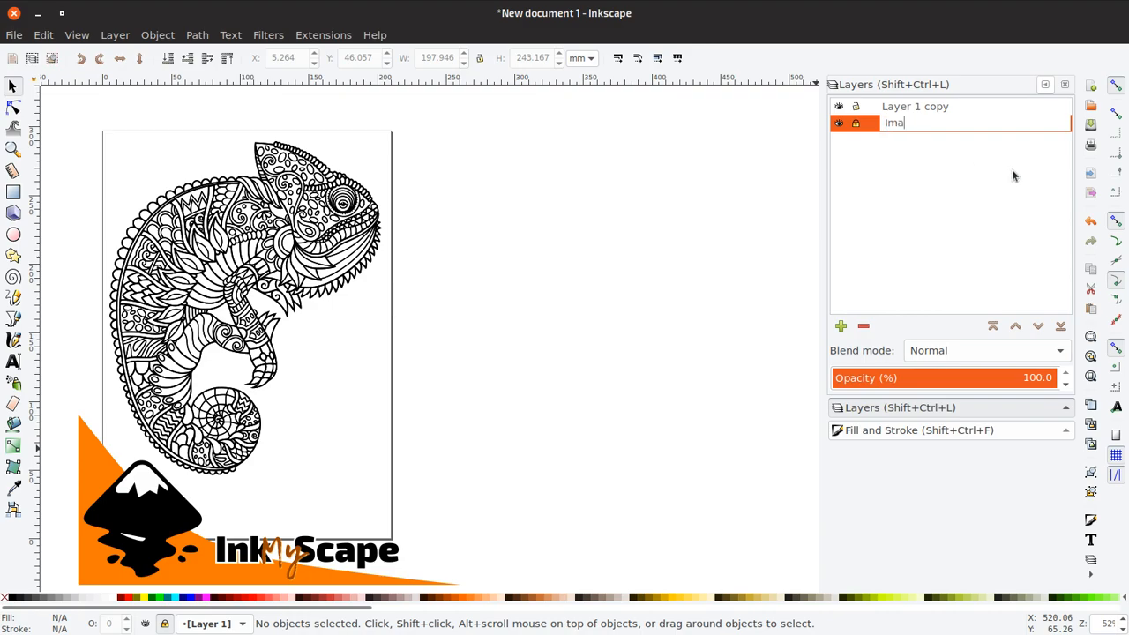
{"action": "key", "text": "Return"}
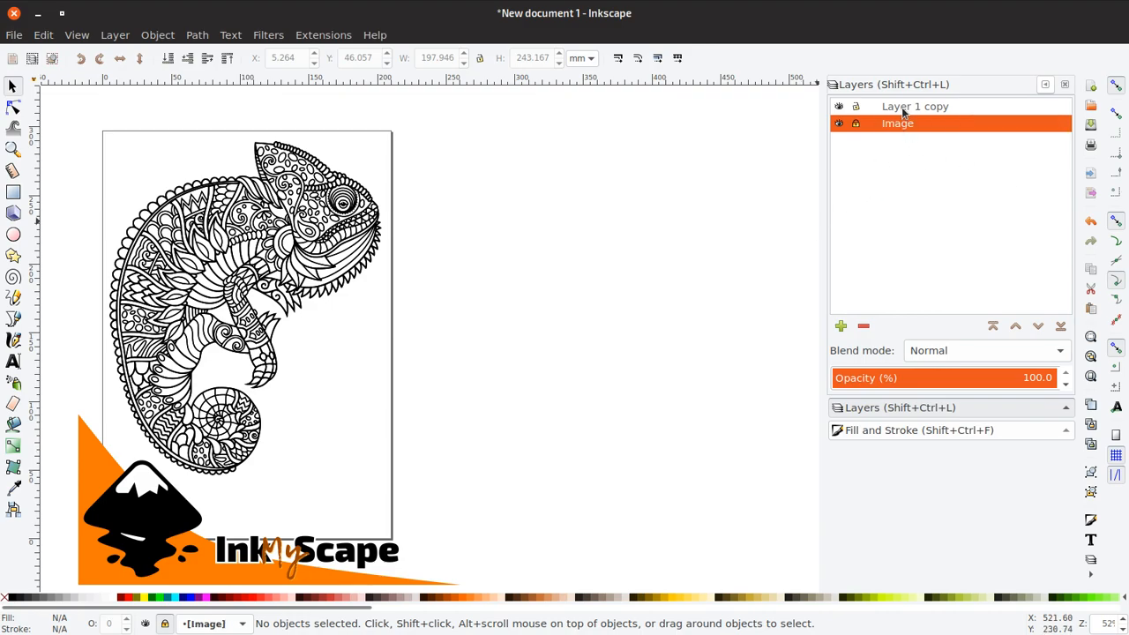
{"action": "double_click", "coordinate": [903, 109]}
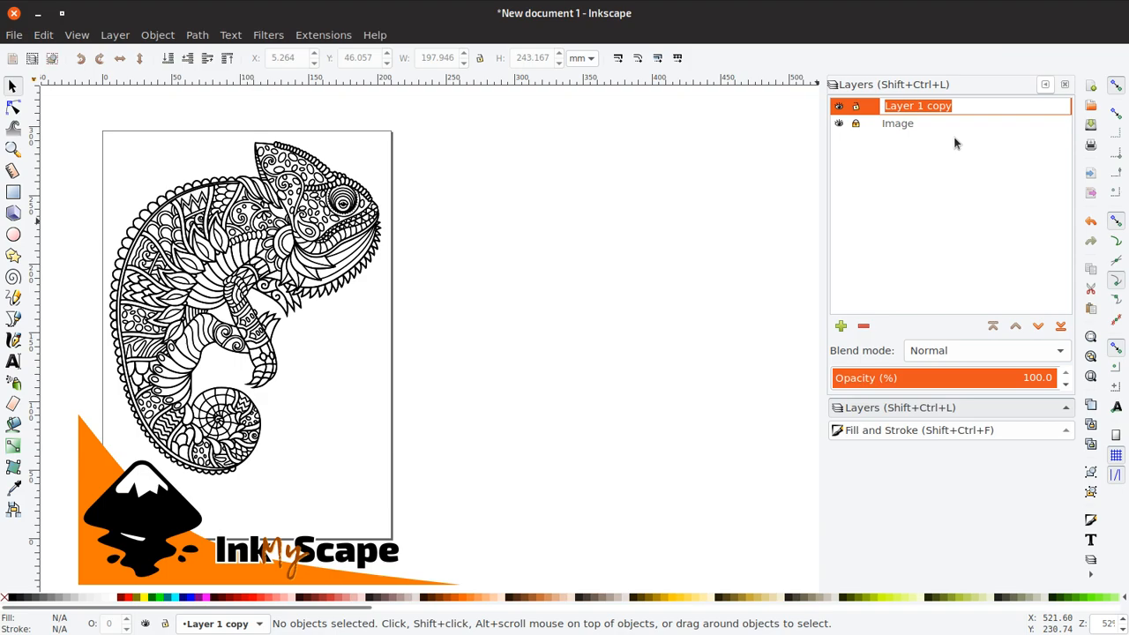
{"action": "type", "text": "Contour"}
{"action": "key", "text": "Return"}
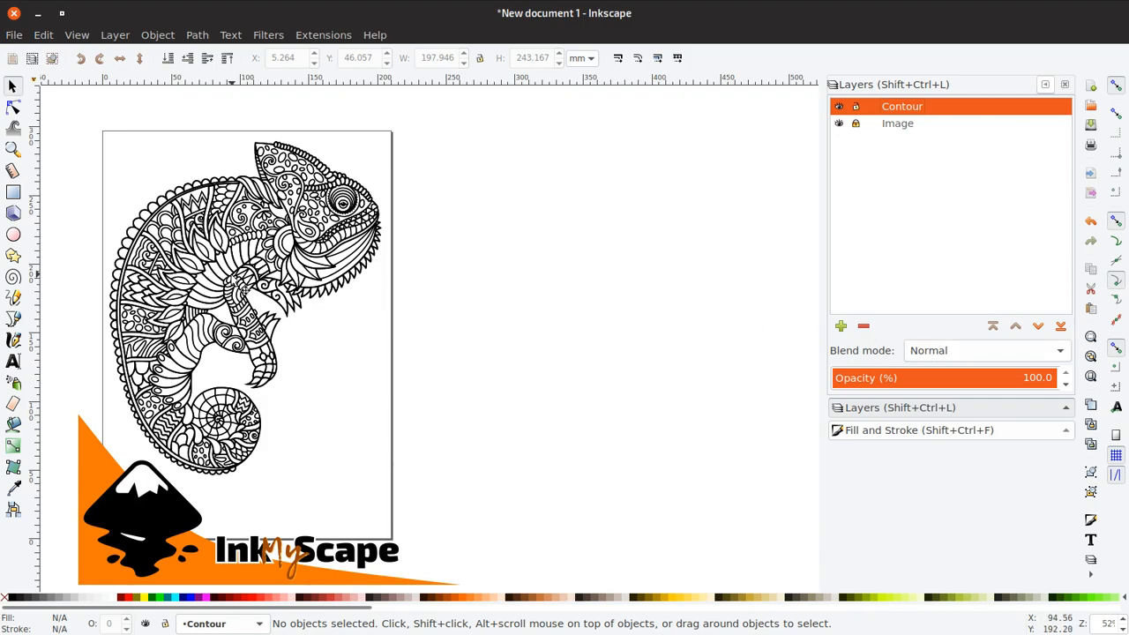
Keep Normal blending, set Contour opacity to about 74.5 and hide the Image layer.
{"action": "left_click", "coordinate": [922, 355]}
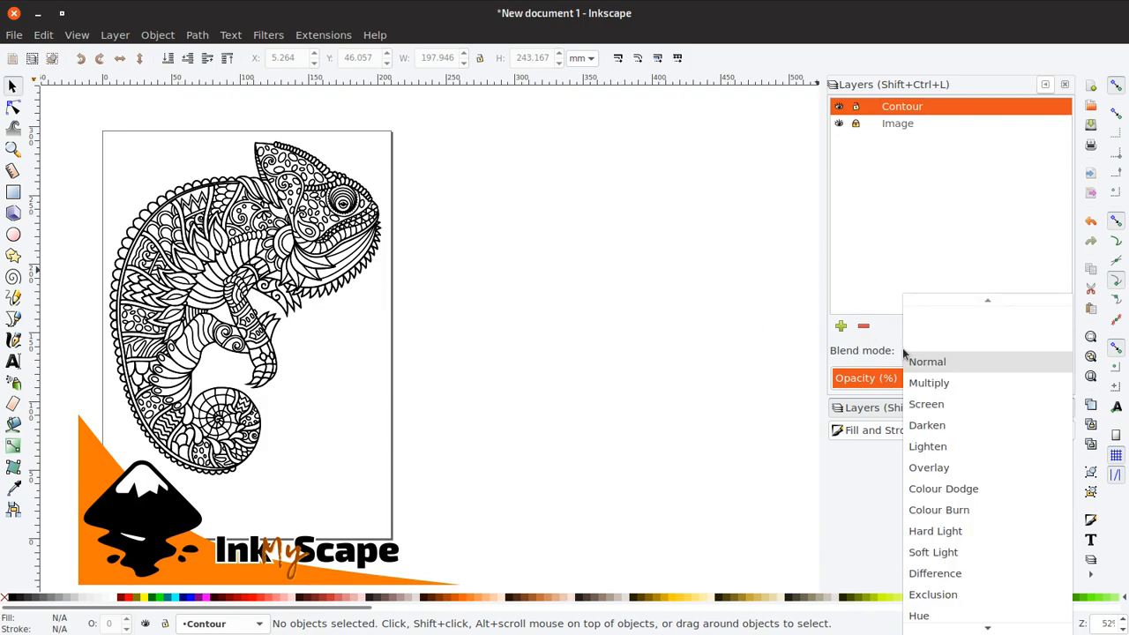
{"action": "left_click", "coordinate": [731, 356]}
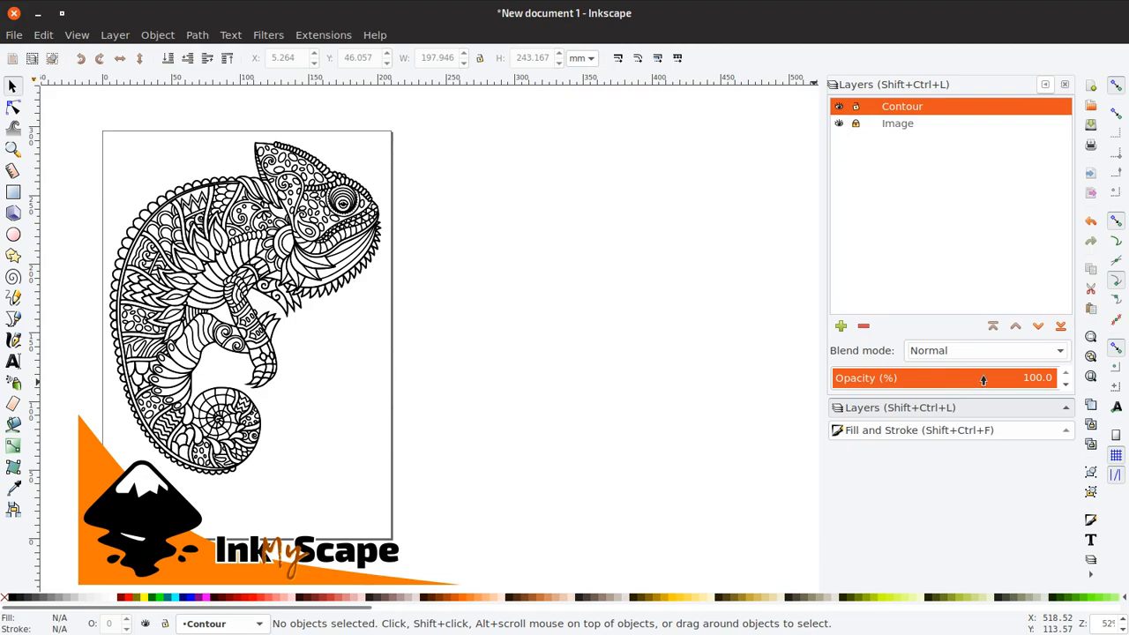
{"action": "left_click_drag", "start_coordinate": [984, 380], "coordinate": [999, 380]}
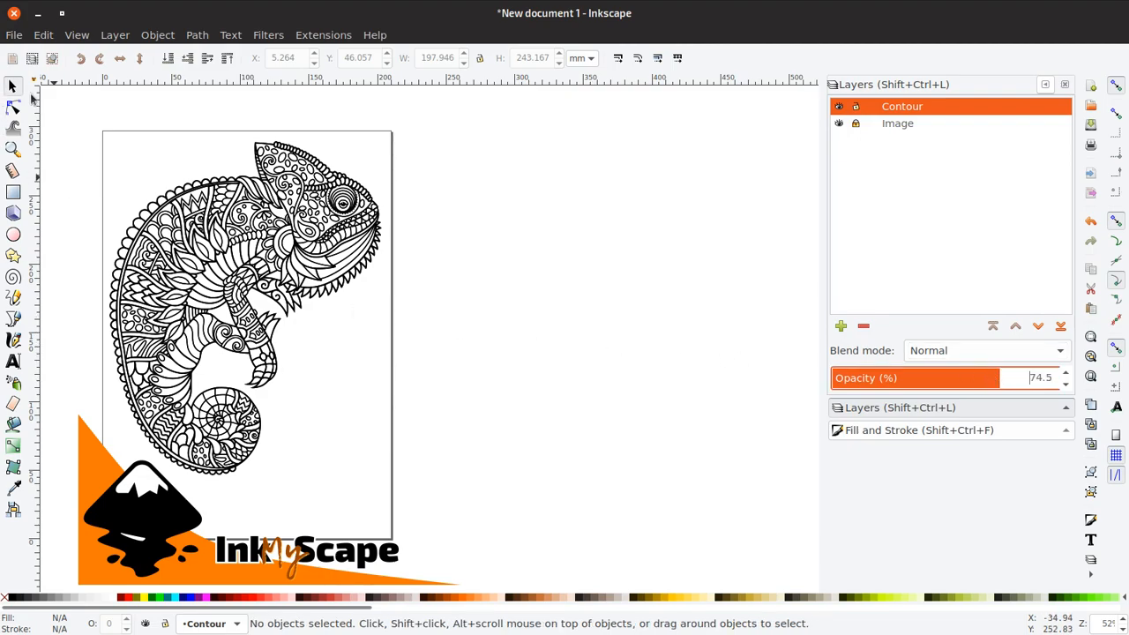
{"action": "left_click", "coordinate": [908, 130]}
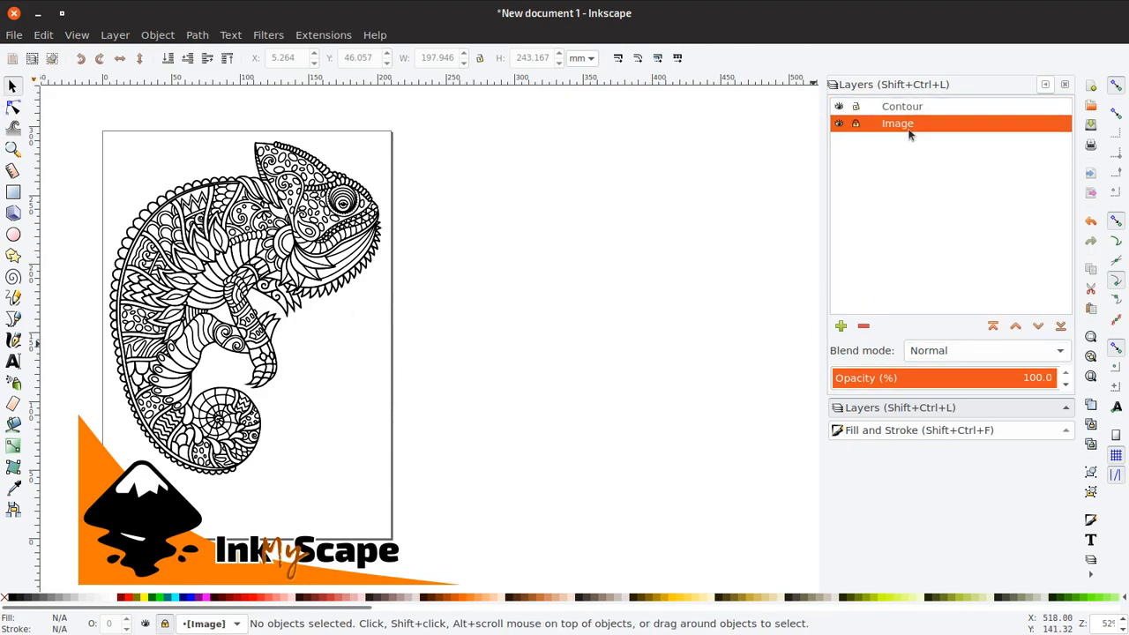
{"action": "left_click", "coordinate": [896, 114]}
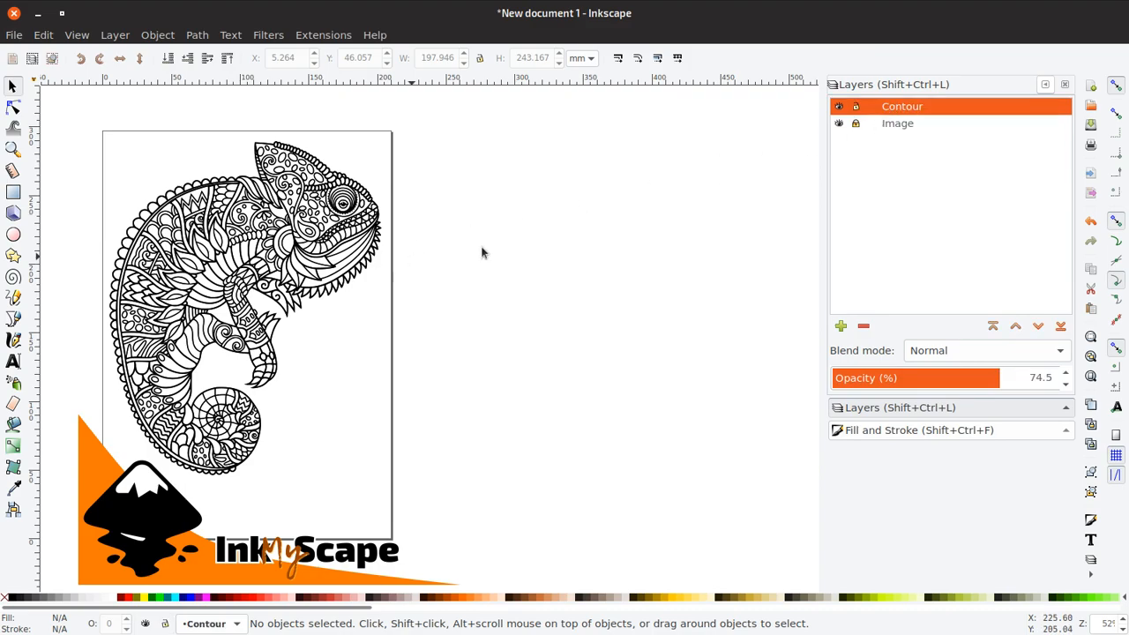
{"action": "left_click", "coordinate": [839, 126]}
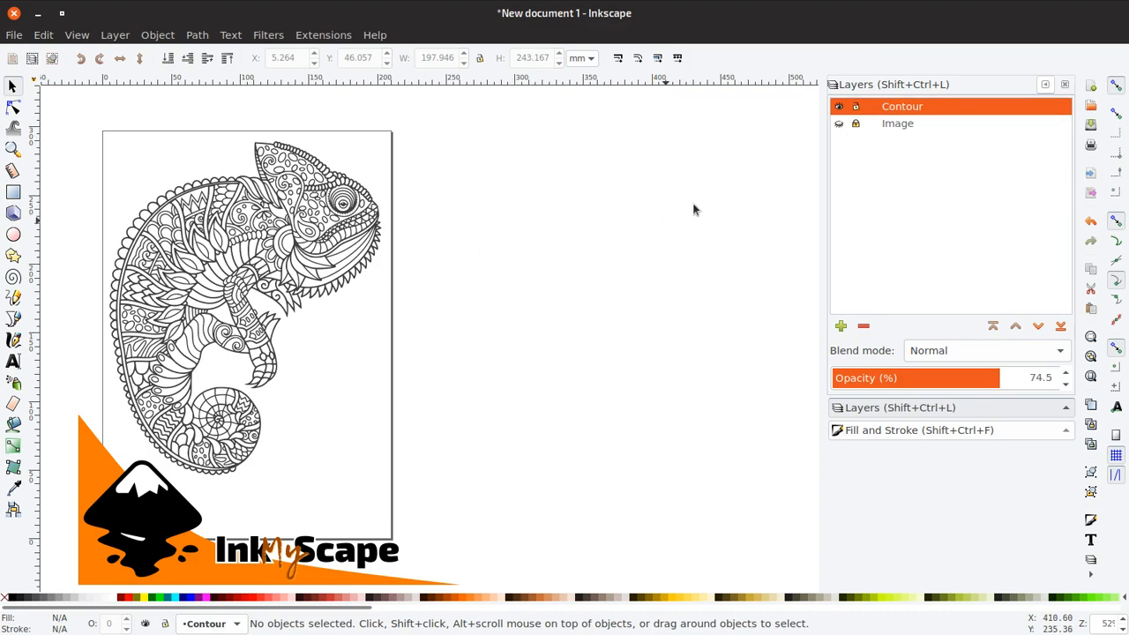
{"action": "left_click_drag", "start_coordinate": [138, 280], "coordinate": [352, 326]}
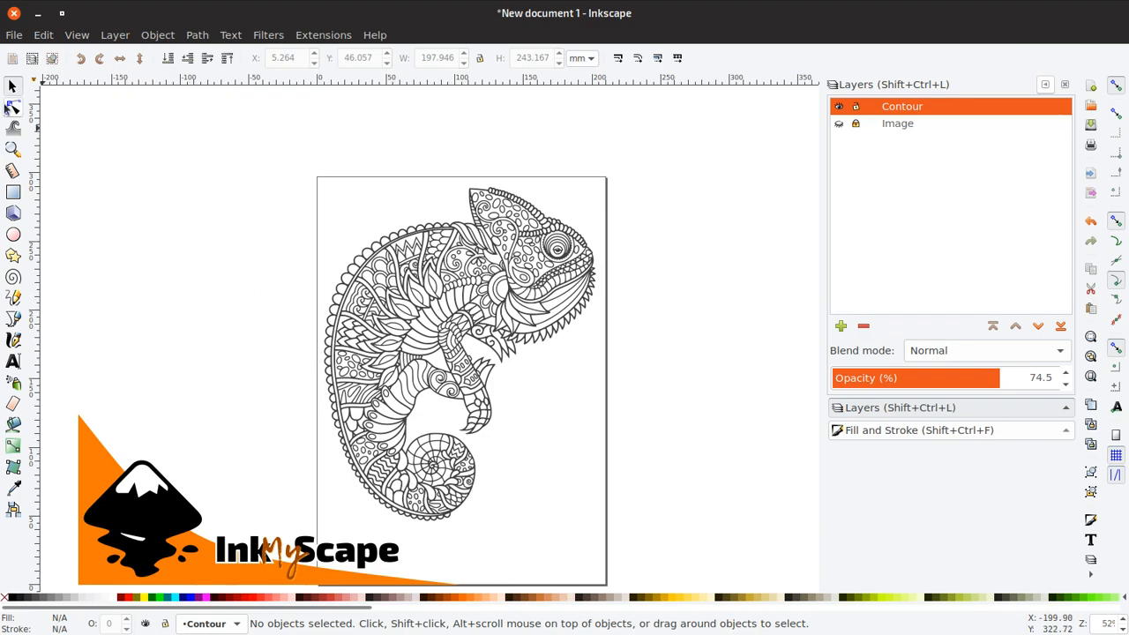
{"action": "left_click", "coordinate": [13, 107]}
{"action": "left_click", "coordinate": [436, 287]}
{"action": "scroll", "coordinate": [436, 287], "scroll_direction": "up", "scroll_amount": 3, "text": "ctrl"}
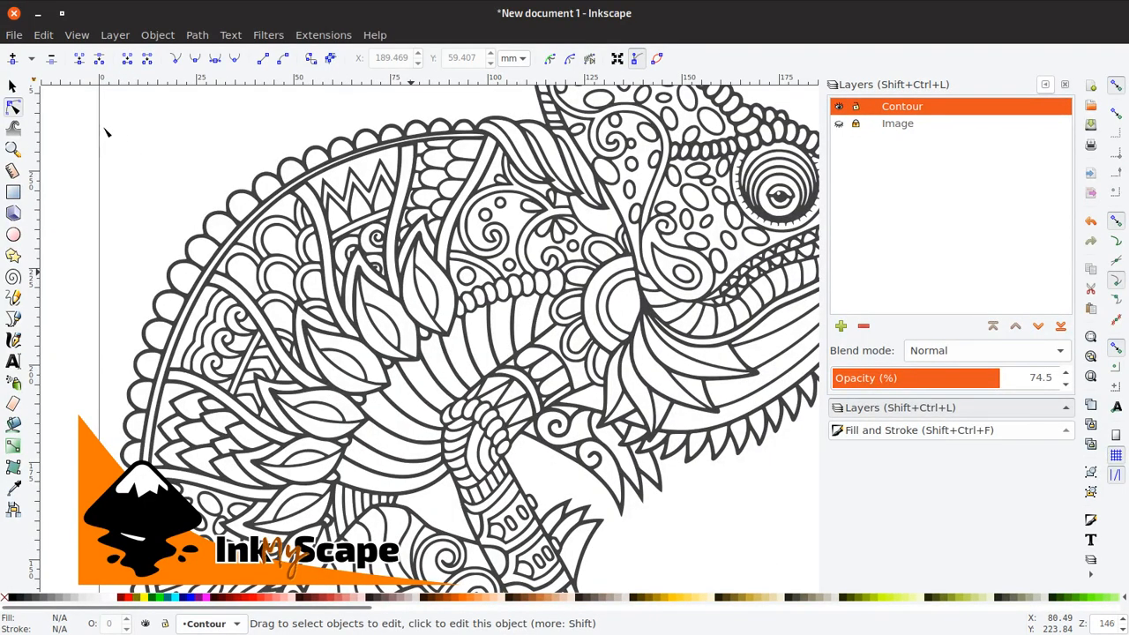
{"action": "left_click", "coordinate": [366, 245]}
{"action": "left_click_drag", "start_coordinate": [362, 212], "coordinate": [512, 355]}
{"action": "key", "text": "Delete"}
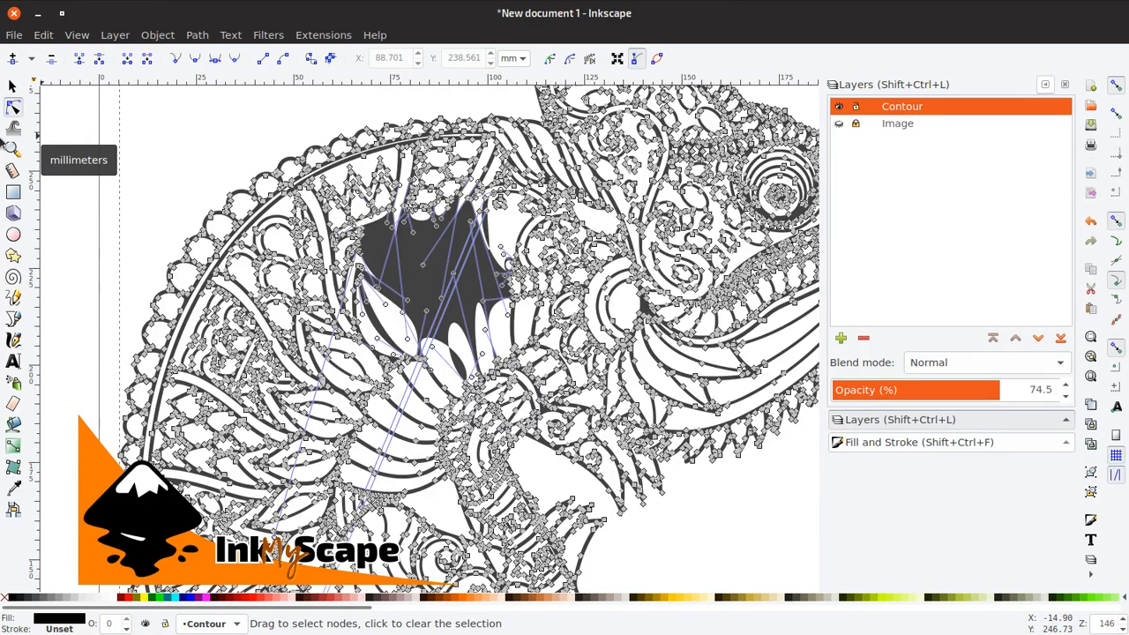
{"action": "key", "text": "ctrl+z"}
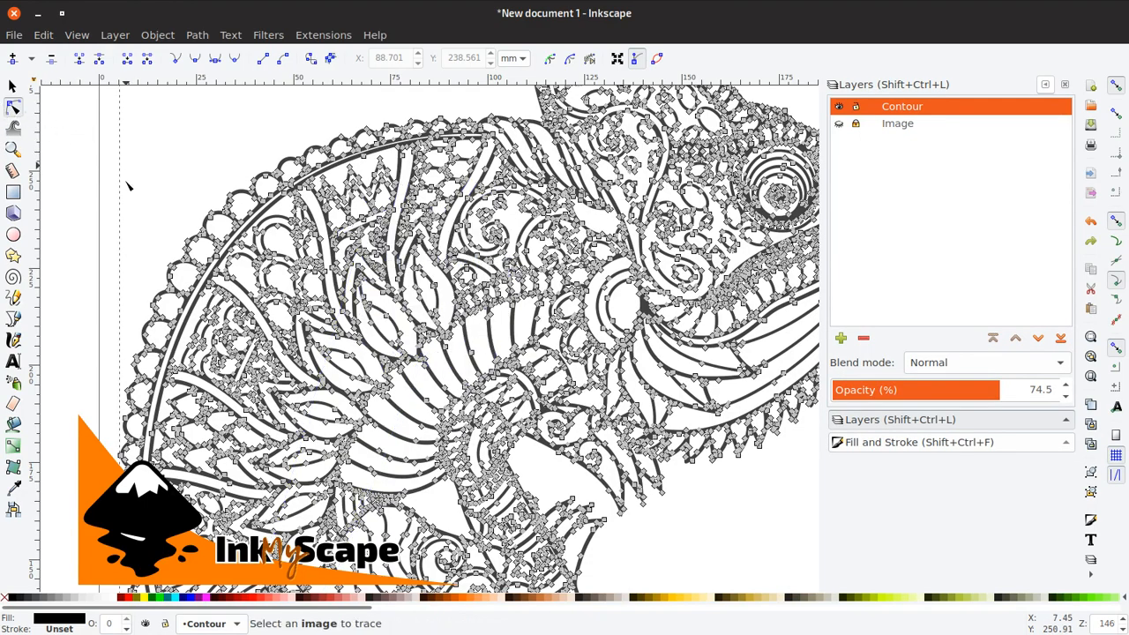
{"action": "key", "text": "Escape"}
{"action": "key", "text": "minus"}
{"action": "key", "text": "minus"}
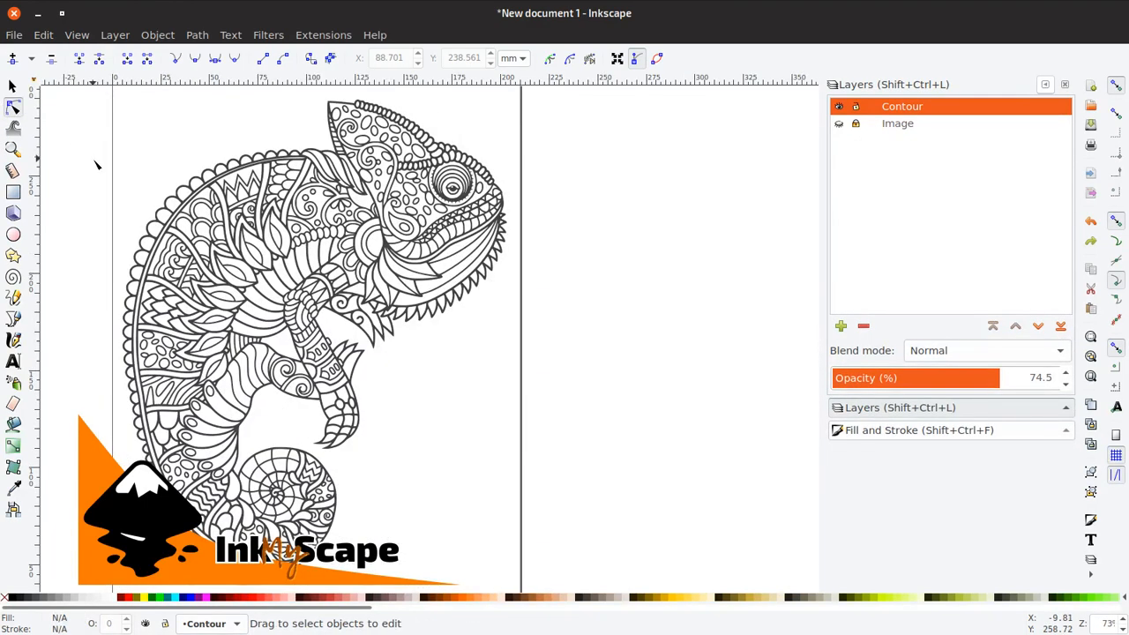
{"action": "key", "text": "minus"}
{"action": "left_click", "coordinate": [12, 86]}
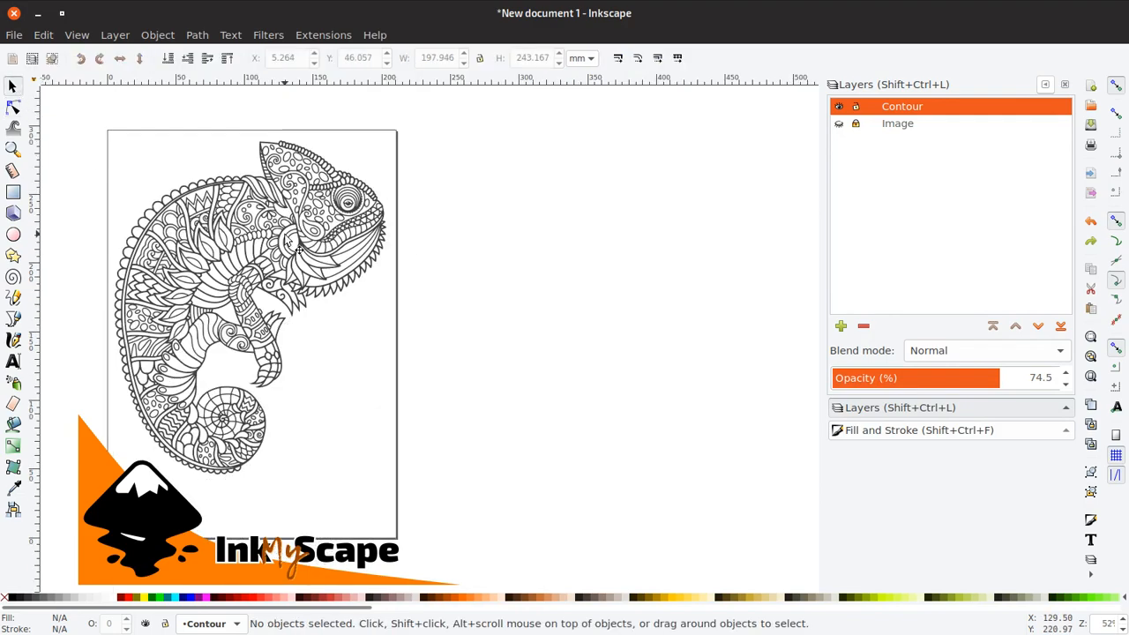
Select the contour path and Break Apart it into 779 separate pieces.
{"action": "left_click", "coordinate": [286, 239]}
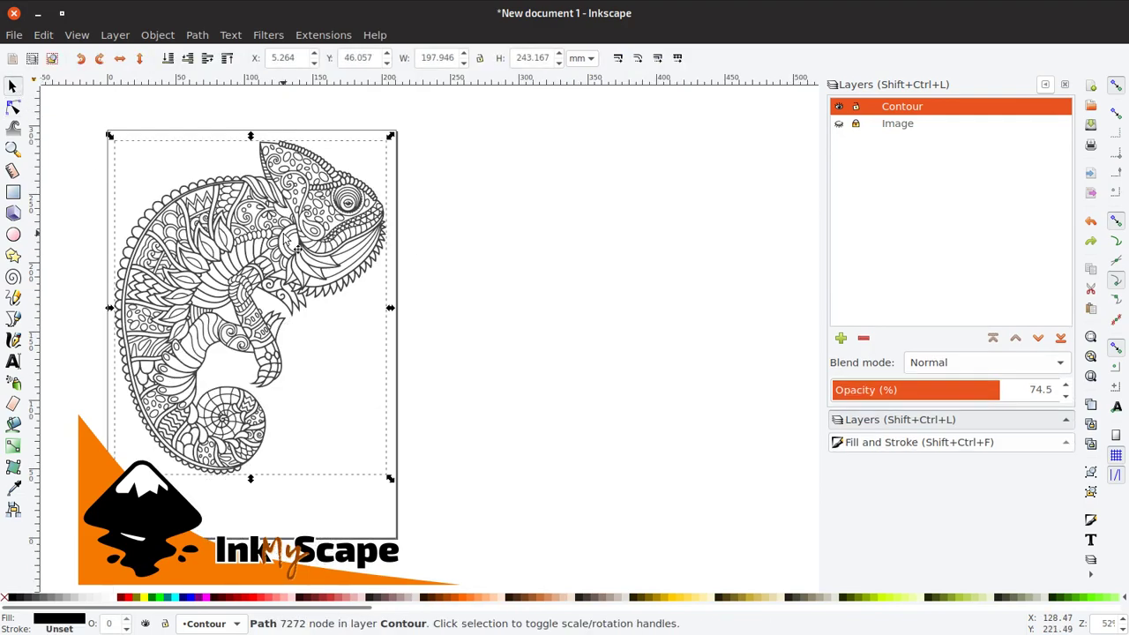
{"action": "left_click", "coordinate": [196, 35]}
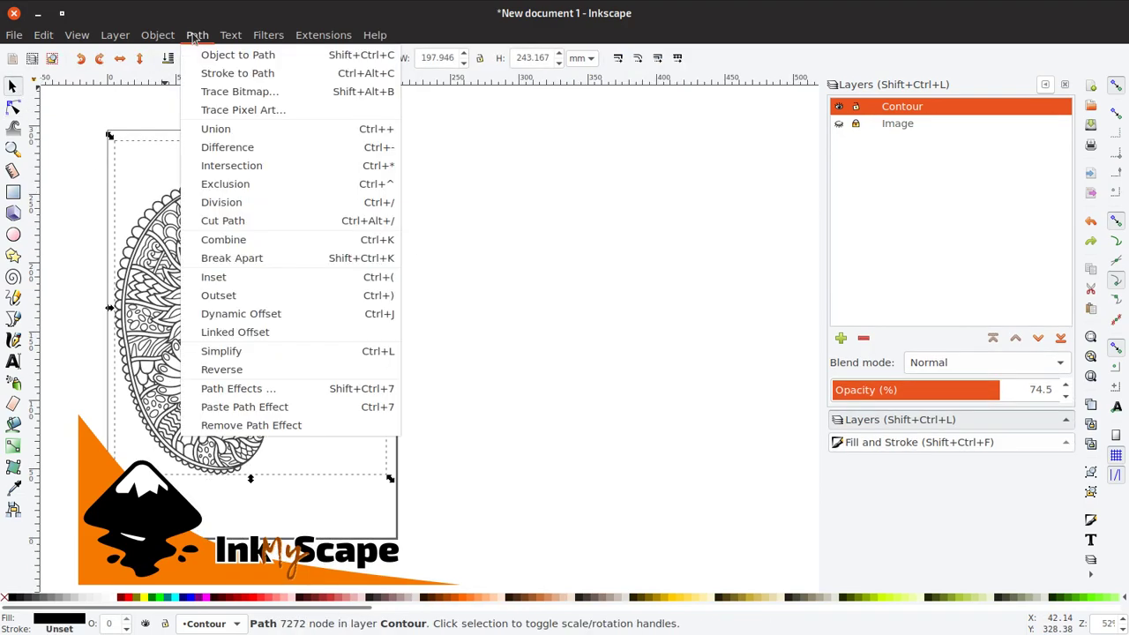
{"action": "left_click", "coordinate": [212, 258]}
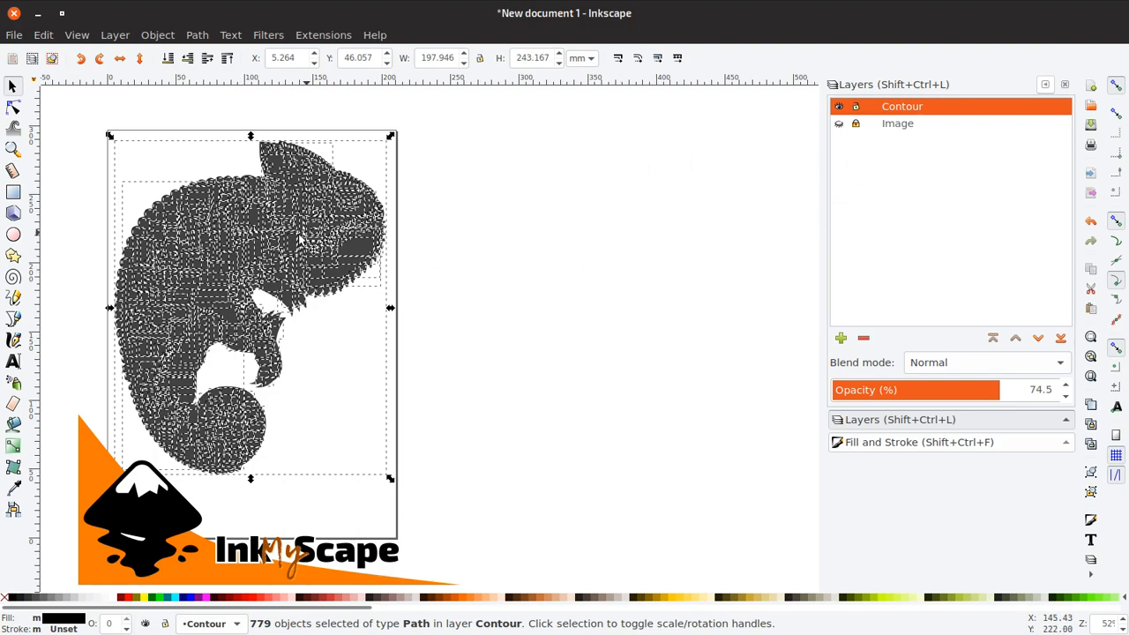
Deselect, drag Contour below Image in the layer list and show the Image layer again.
{"action": "left_click", "coordinate": [105, 118]}
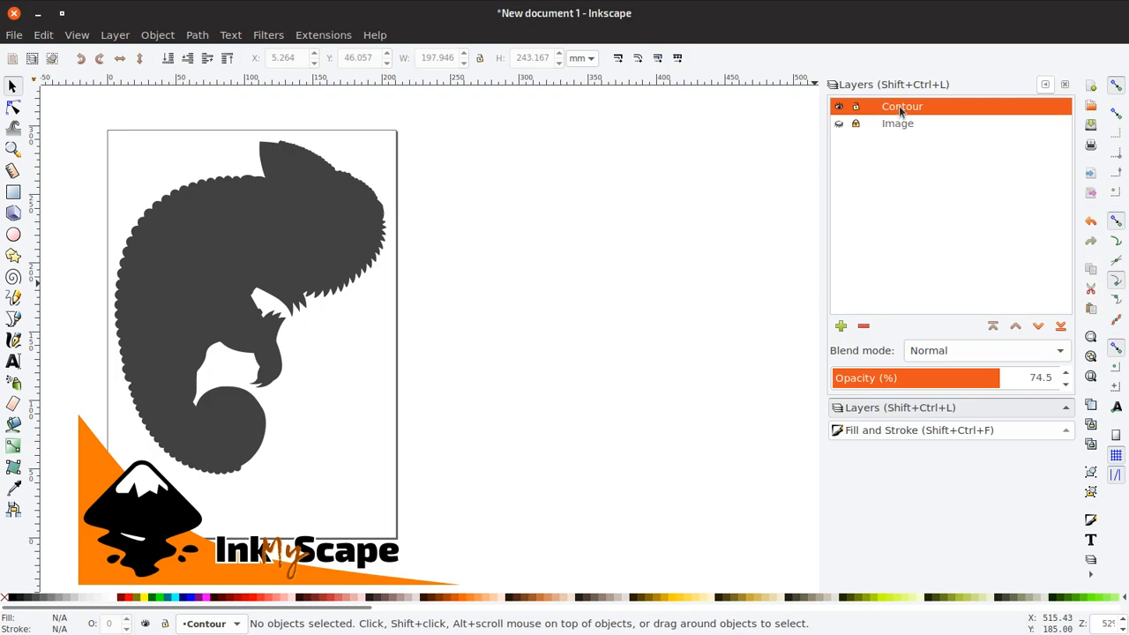
{"action": "left_click_drag", "start_coordinate": [895, 113], "coordinate": [907, 129]}
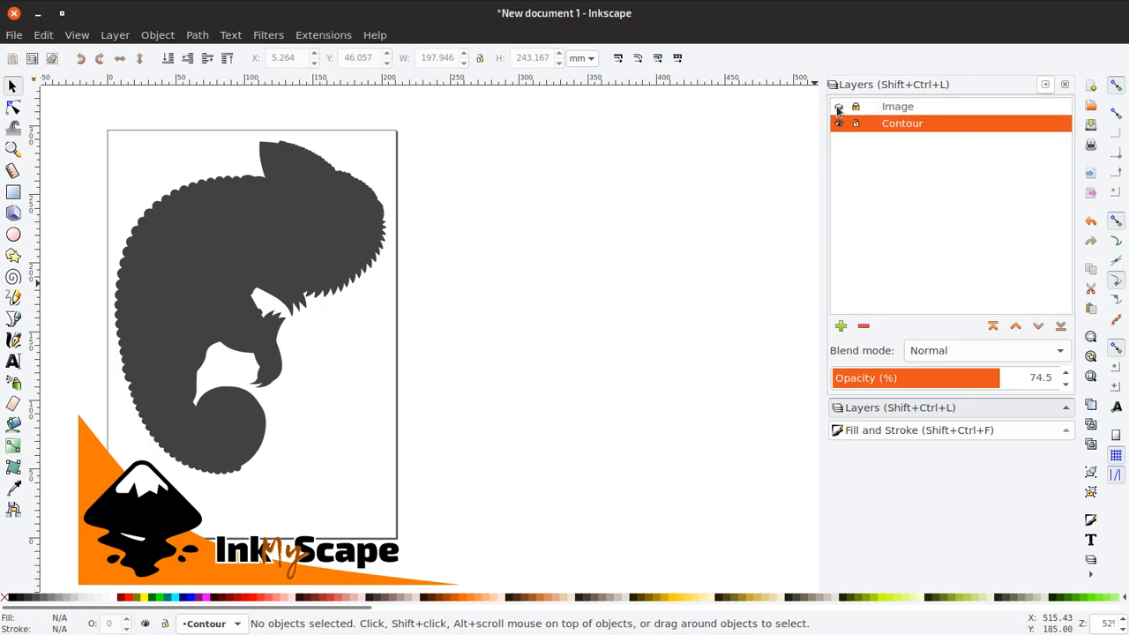
{"action": "left_click", "coordinate": [839, 107]}
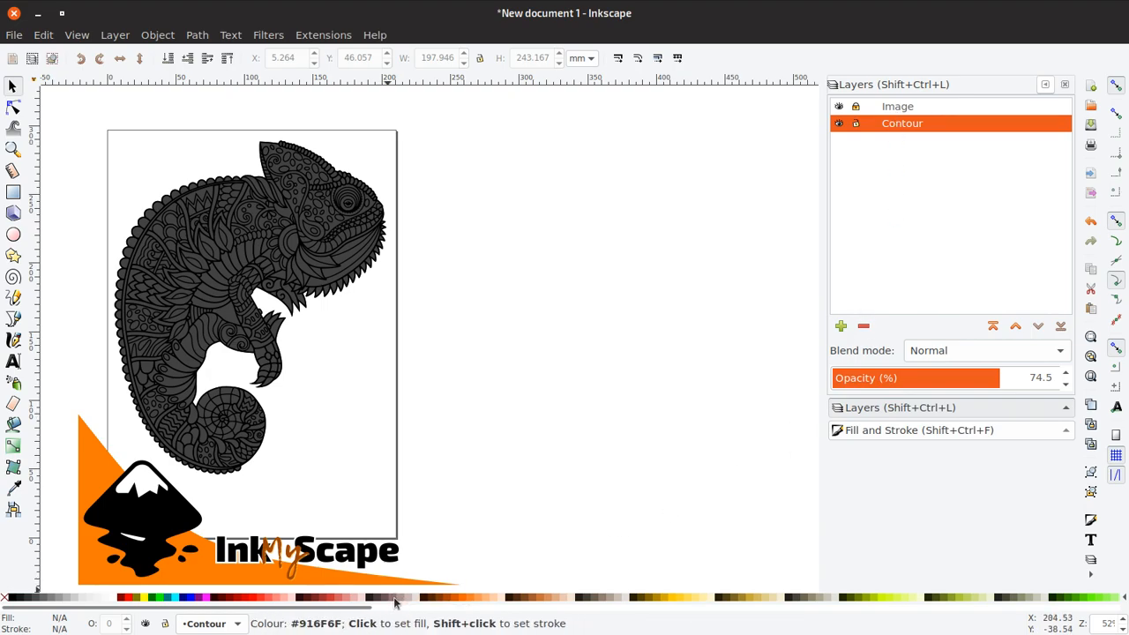
Rubber-band all chameleon pieces, fill them pink from the palette, then reselect all 779.
{"action": "left_click", "coordinate": [223, 301]}
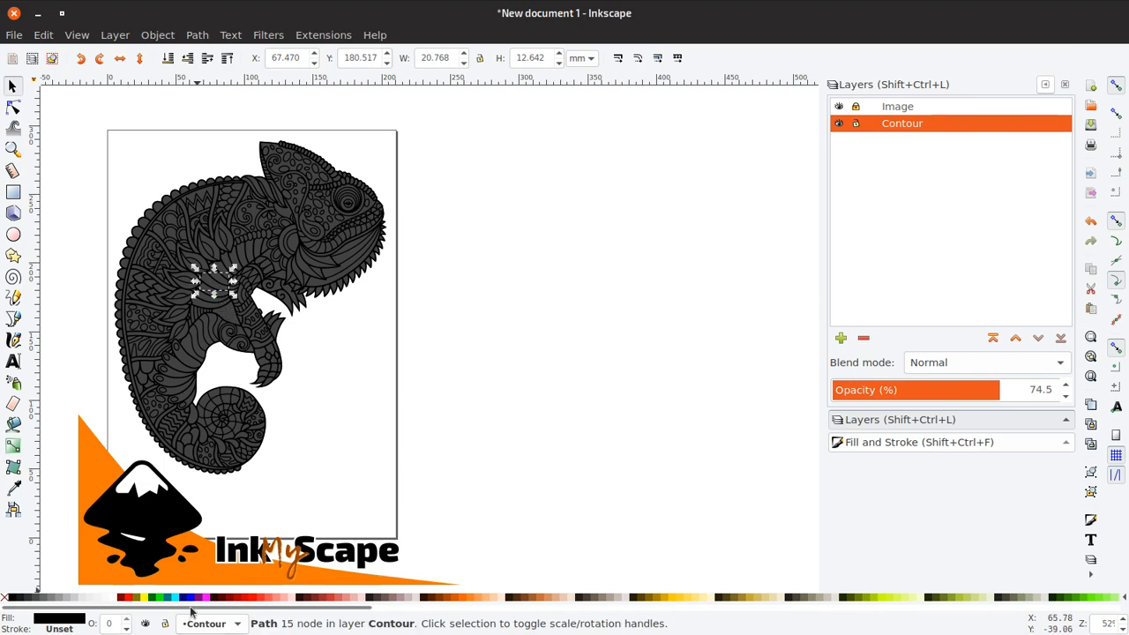
{"action": "left_click", "coordinate": [101, 236]}
{"action": "left_click_drag", "start_coordinate": [75, 106], "coordinate": [372, 571]}
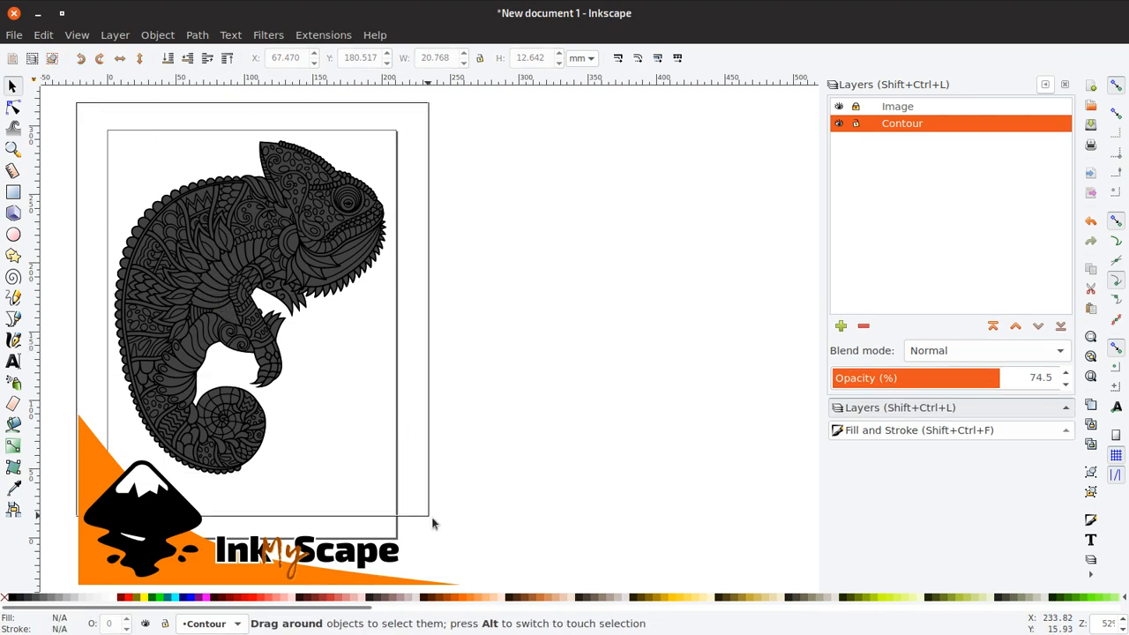
{"action": "left_click", "coordinate": [354, 598]}
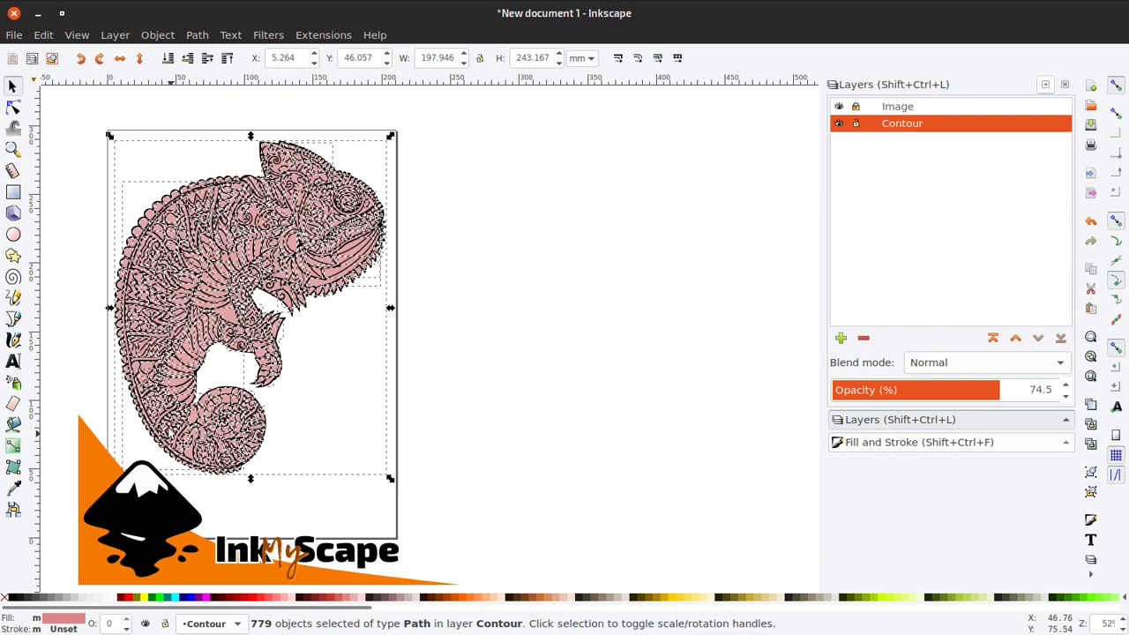
{"action": "left_click", "coordinate": [81, 171]}
{"action": "scroll", "coordinate": [366, 335], "scroll_direction": "up", "scroll_amount": 3}
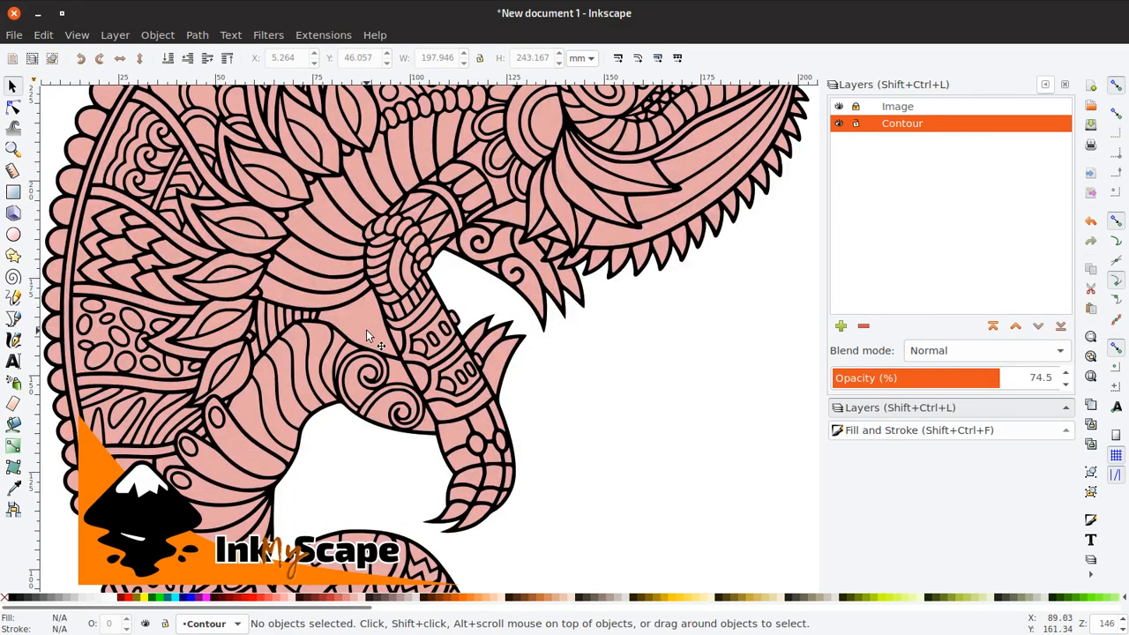
{"action": "scroll", "coordinate": [371, 323], "scroll_direction": "down", "scroll_amount": 3}
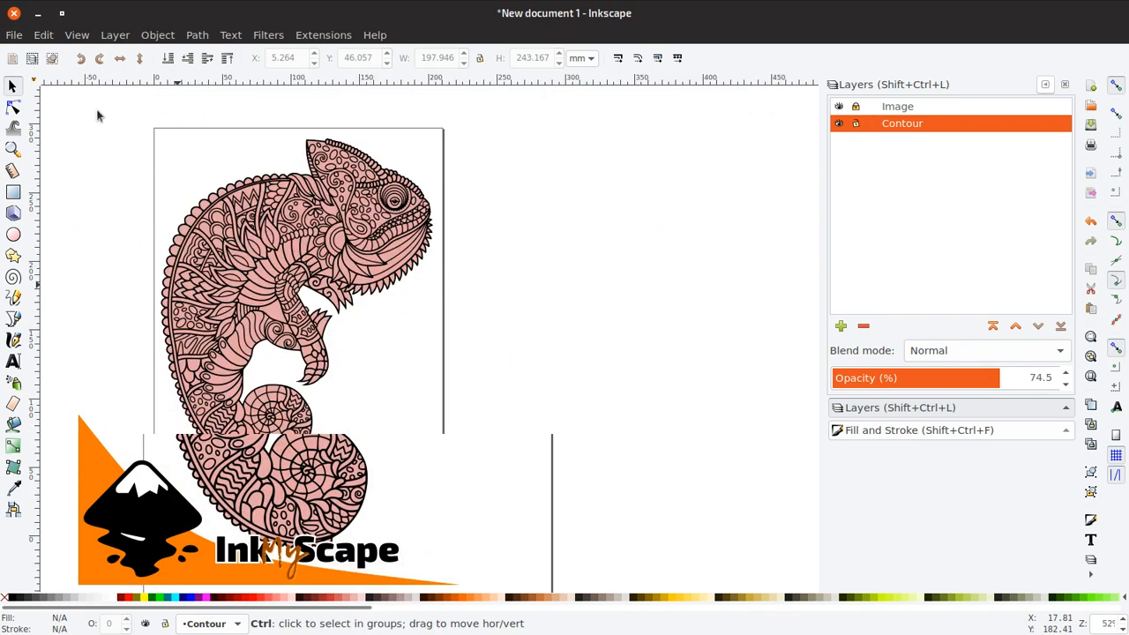
{"action": "left_click_drag", "start_coordinate": [92, 101], "coordinate": [510, 533]}
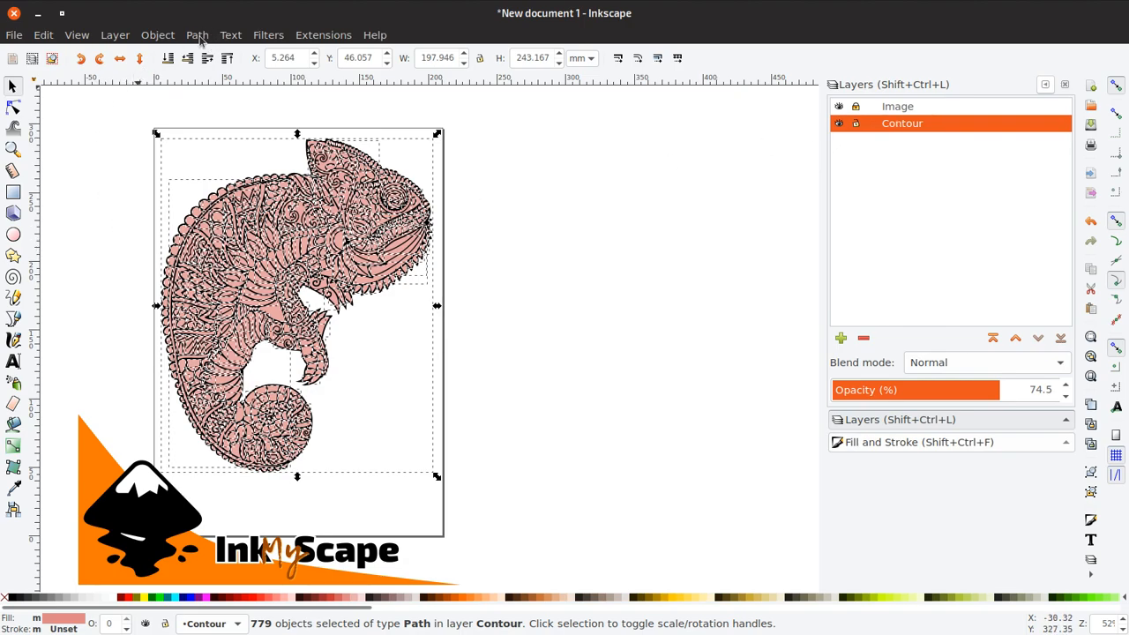
Union the 779 selected pink pieces into one combined chameleon shape.
{"action": "left_click", "coordinate": [197, 35]}
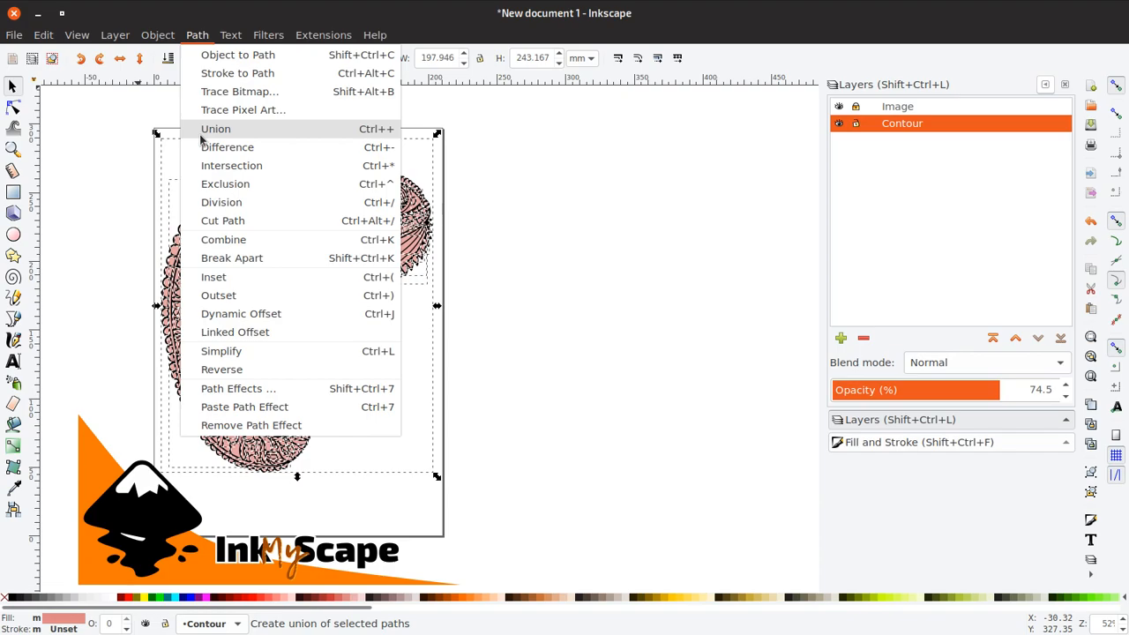
{"action": "left_click", "coordinate": [126, 256]}
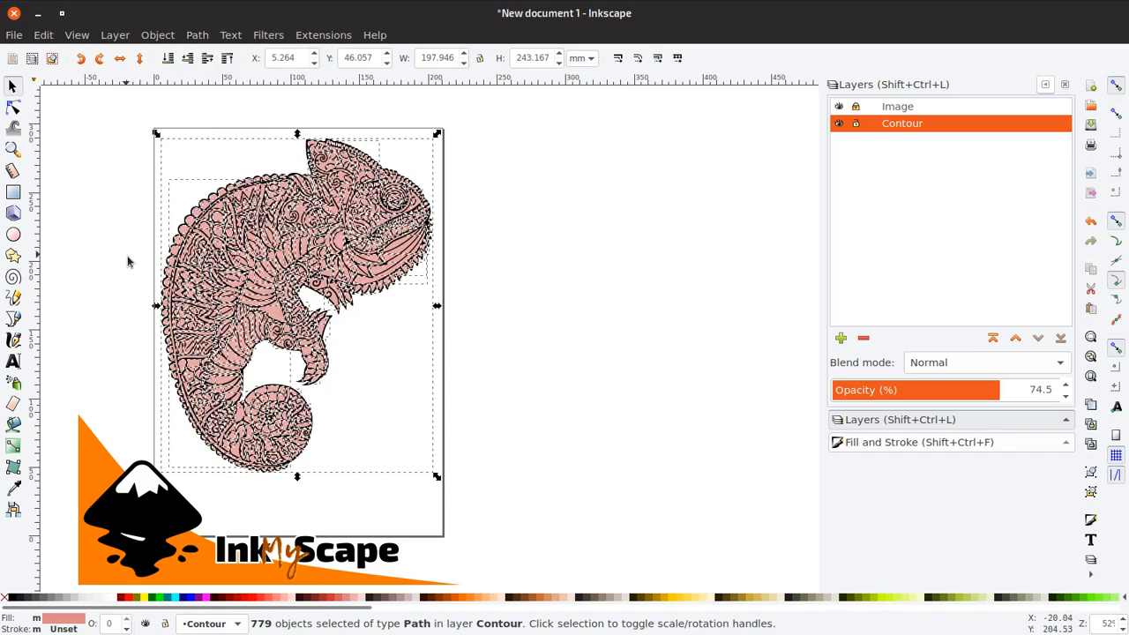
{"action": "scroll", "coordinate": [283, 292], "scroll_direction": "up", "scroll_amount": 2}
{"action": "scroll", "coordinate": [282, 292], "scroll_direction": "up", "scroll_amount": 2}
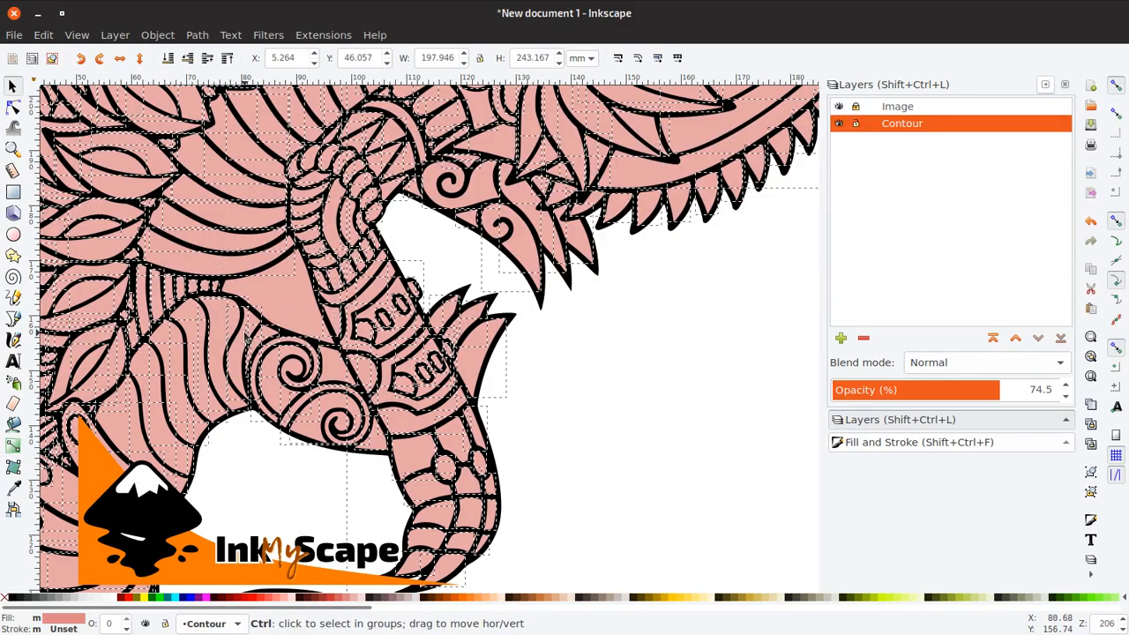
{"action": "scroll", "coordinate": [245, 331], "scroll_direction": "down", "scroll_amount": 2}
{"action": "scroll", "coordinate": [247, 333], "scroll_direction": "down", "scroll_amount": 1}
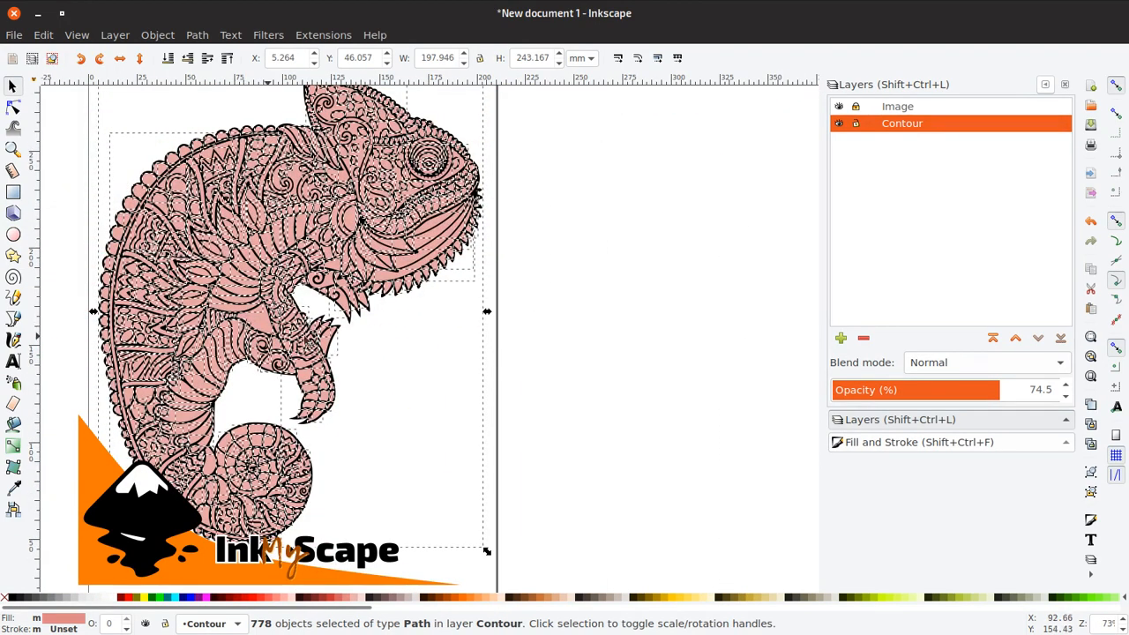
{"action": "left_click", "coordinate": [197, 34]}
{"action": "left_click", "coordinate": [207, 130]}
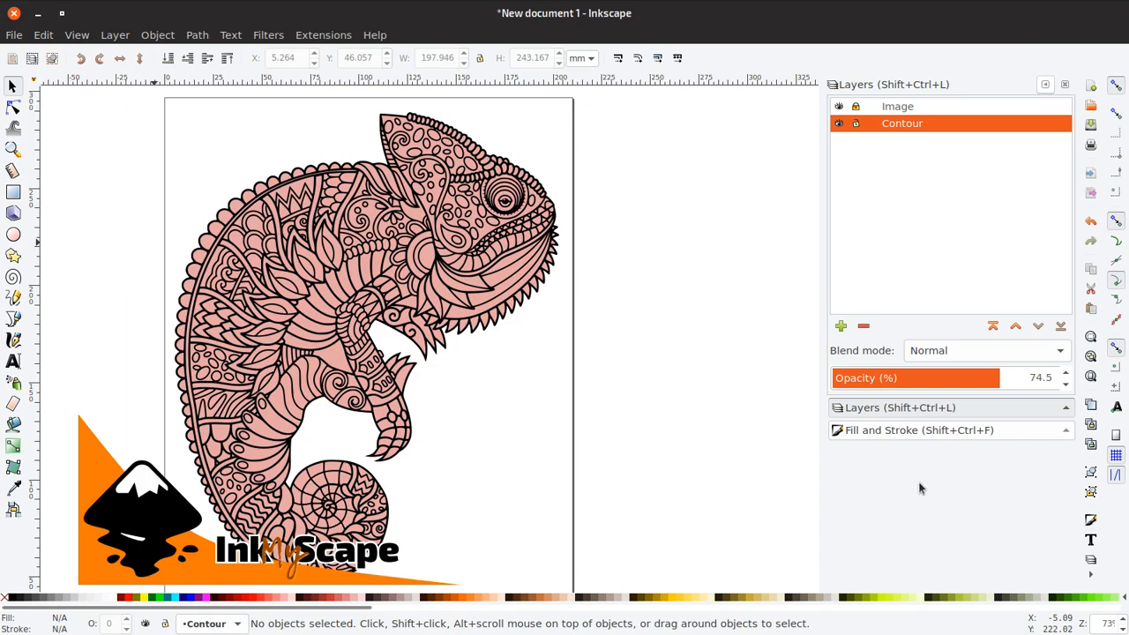
Colour the small triangular path brown to locate it on the chameleon's body.
{"action": "left_click", "coordinate": [335, 361]}
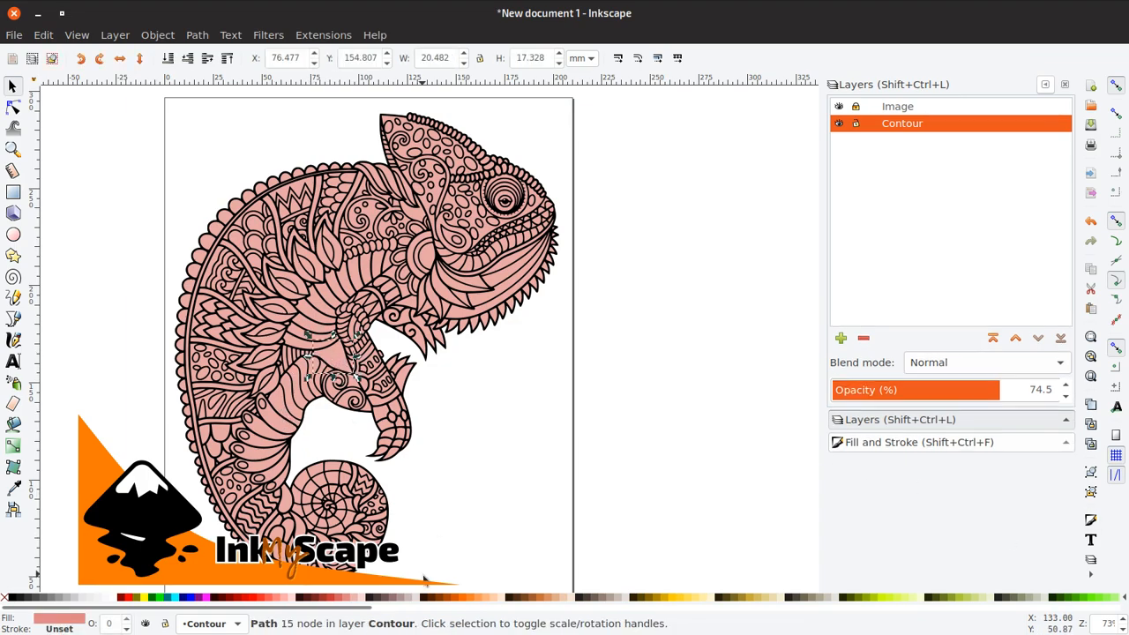
{"action": "left_click", "coordinate": [445, 597]}
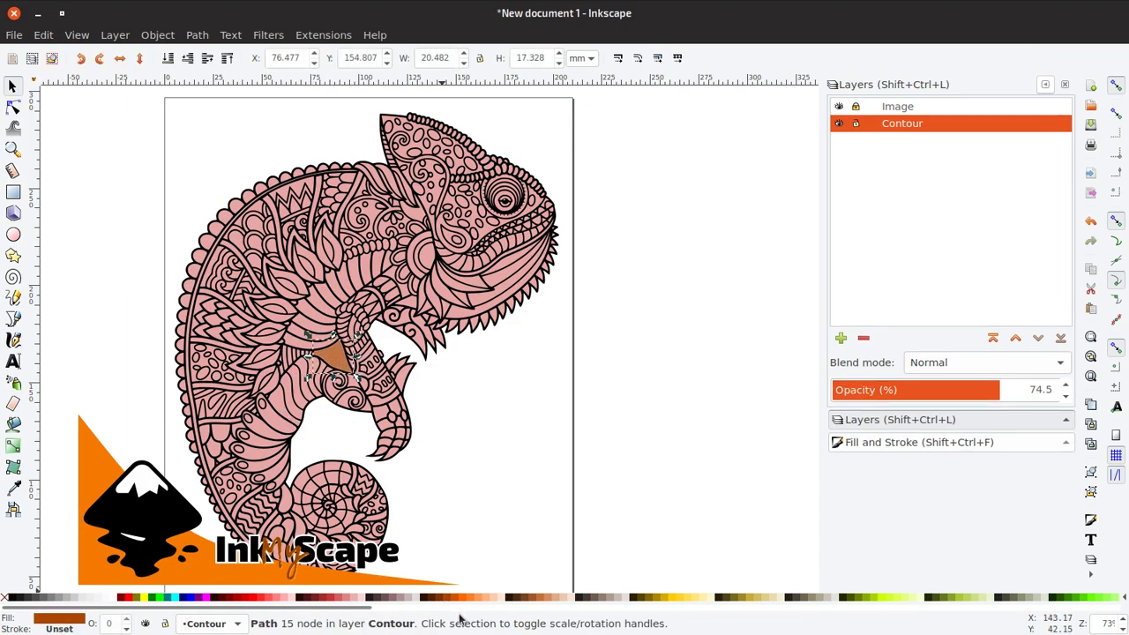
{"action": "left_click", "coordinate": [132, 163]}
{"action": "left_click", "coordinate": [330, 349]}
{"action": "left_click", "coordinate": [294, 343]}
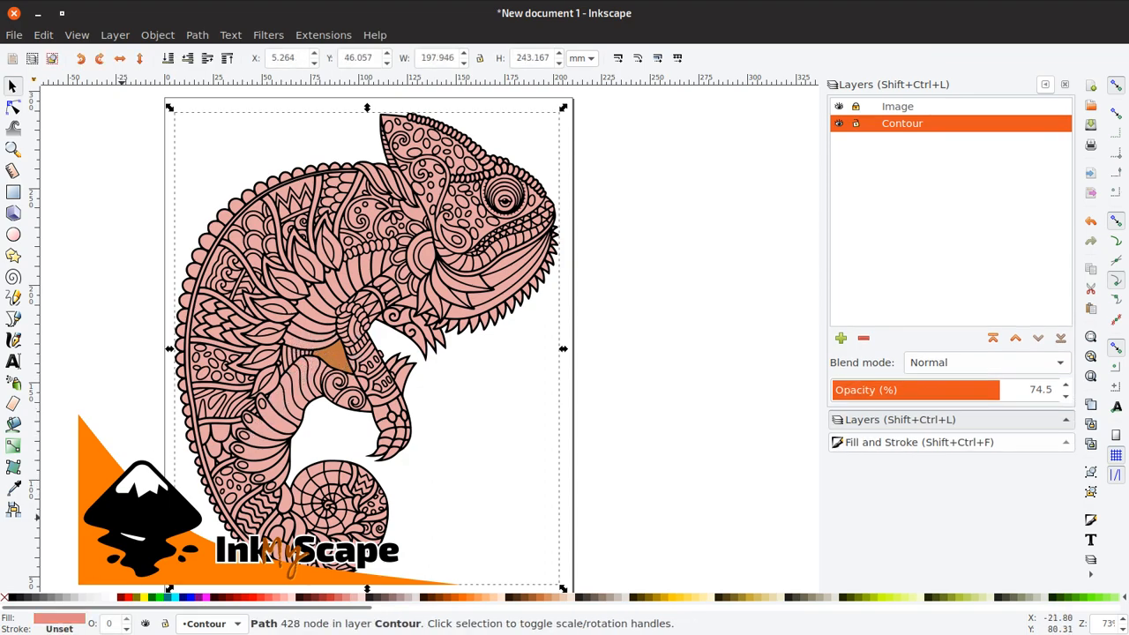
{"action": "left_click", "coordinate": [164, 455]}
{"action": "scroll", "coordinate": [151, 272], "scroll_direction": "down", "scroll_amount": 1}
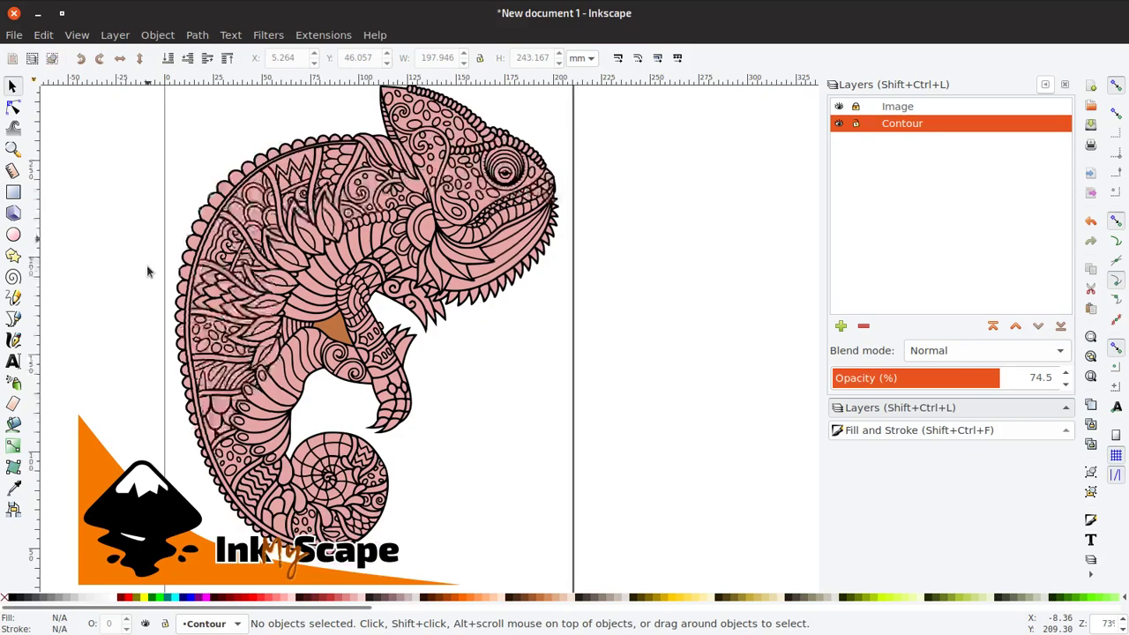
Subtract the brown triangle from the contour with Path > Difference and hide the Image layer.
{"action": "left_click", "coordinate": [330, 333]}
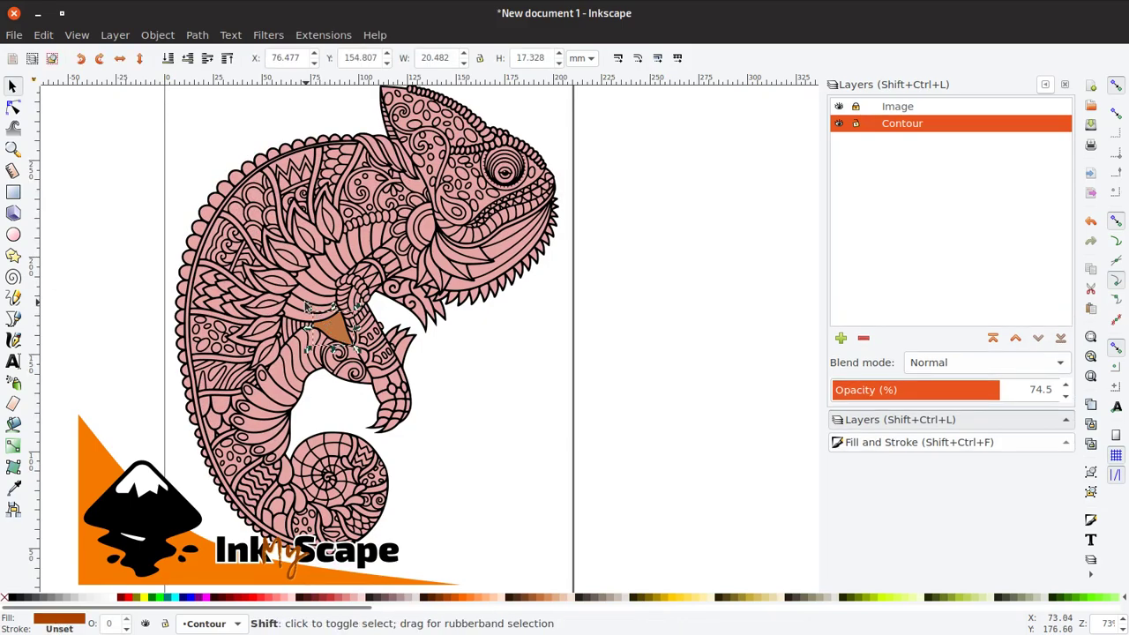
{"action": "left_click", "coordinate": [302, 298], "text": "shift"}
{"action": "left_click", "coordinate": [196, 35]}
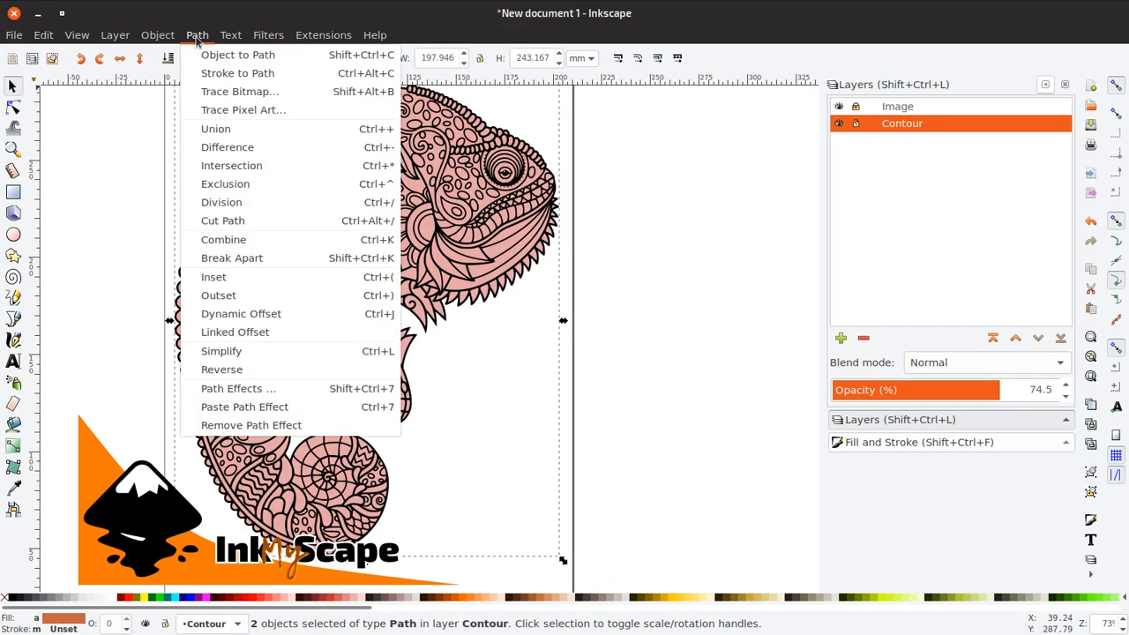
{"action": "left_click", "coordinate": [211, 154]}
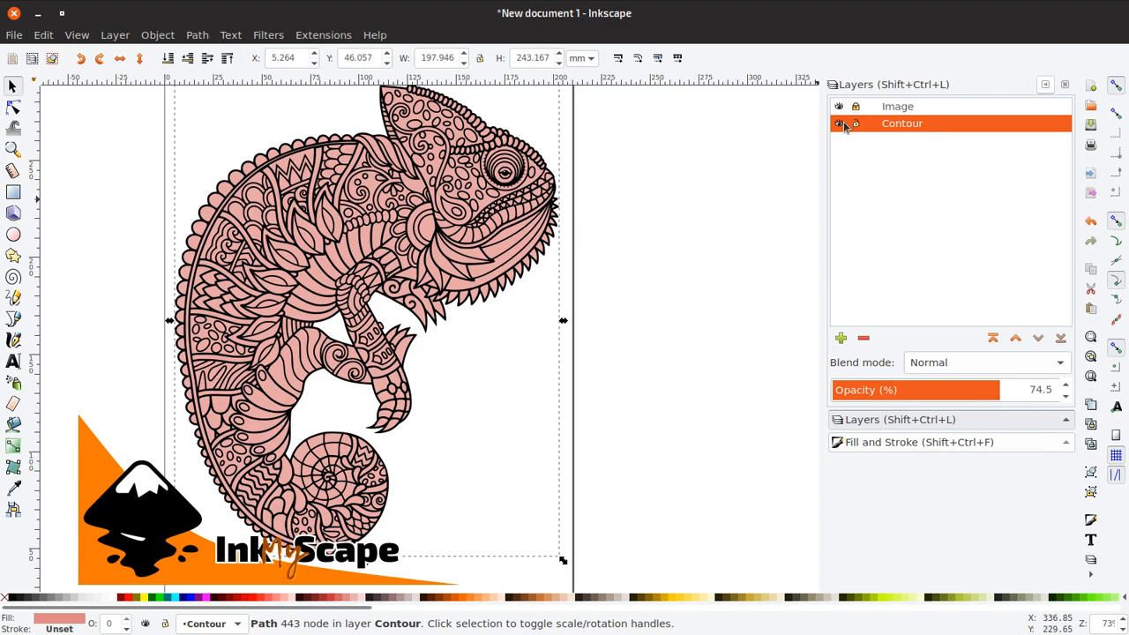
{"action": "left_click", "coordinate": [839, 107]}
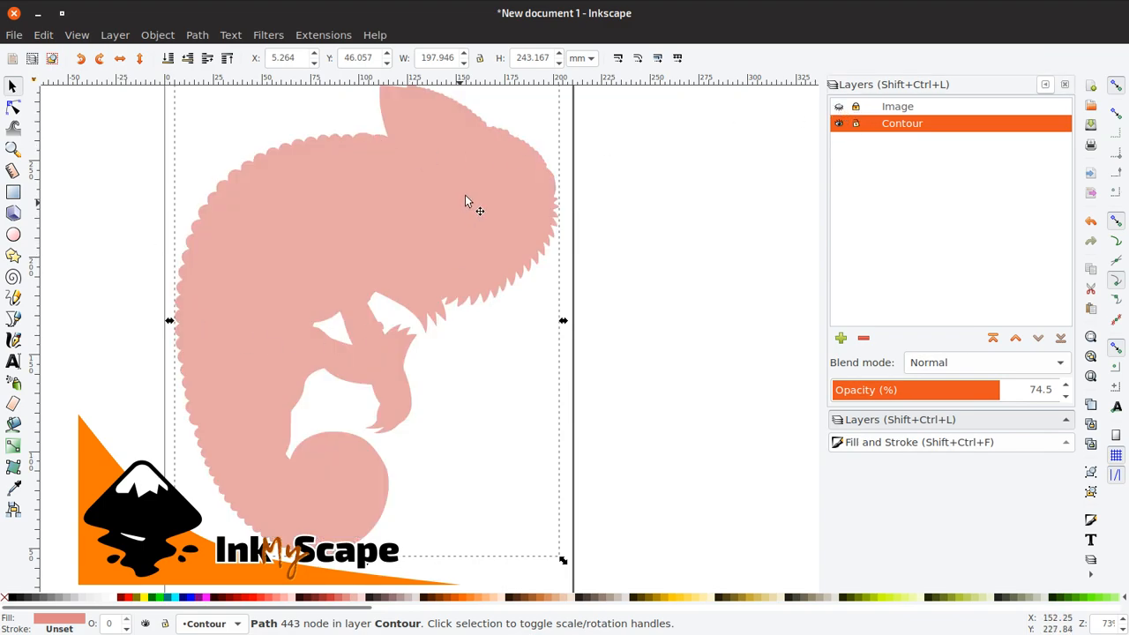
Show the Image layer's line art again and make the Contour layer current.
{"action": "left_click", "coordinate": [840, 106]}
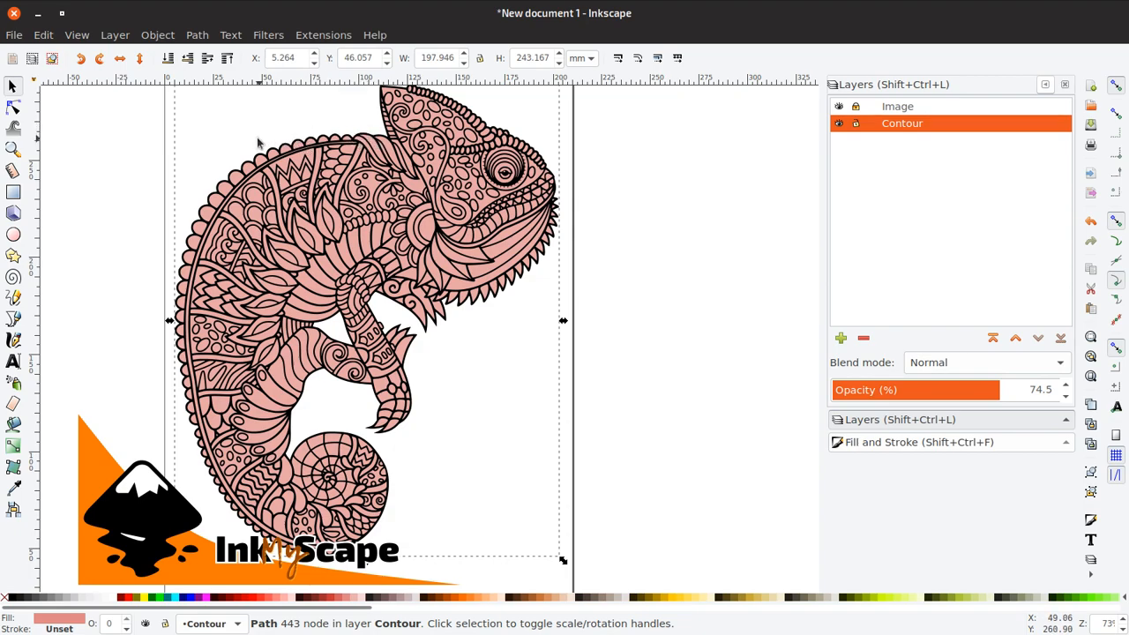
{"action": "left_click", "coordinate": [892, 108]}
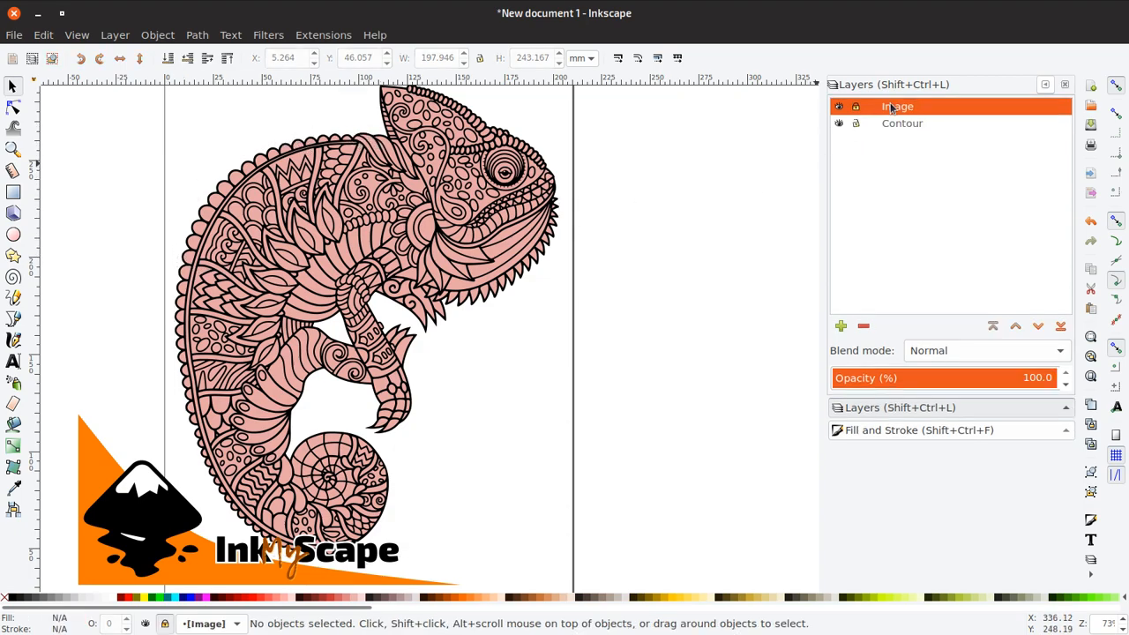
{"action": "left_click", "coordinate": [896, 126]}
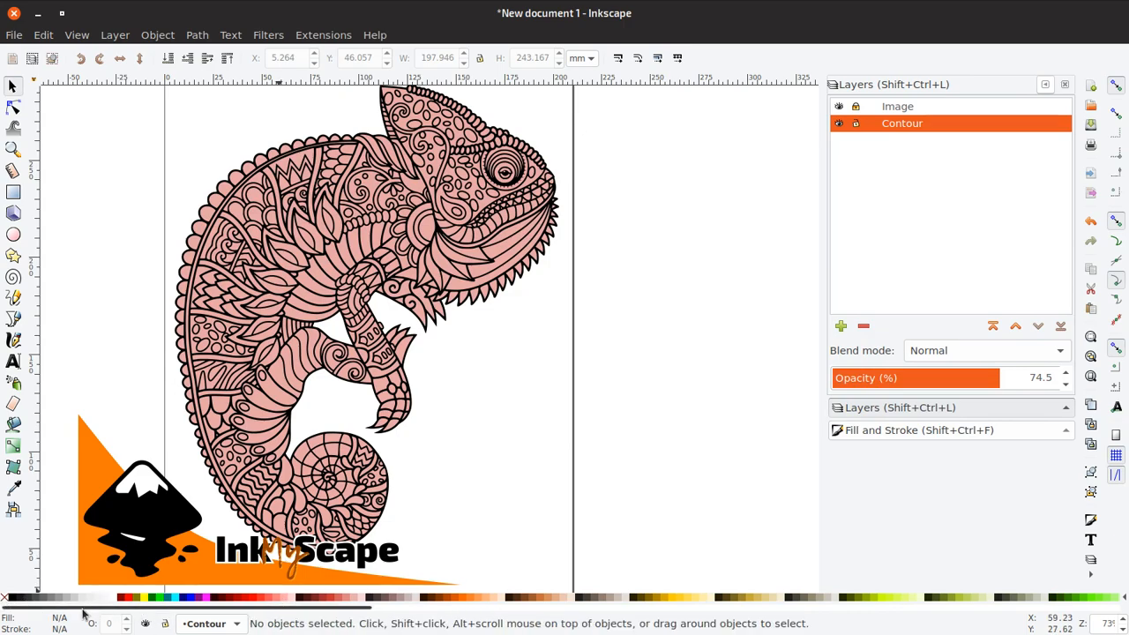
Give the chameleon contour path a flat-colour stroke 3 mm wide.
{"action": "left_click", "coordinate": [913, 431]}
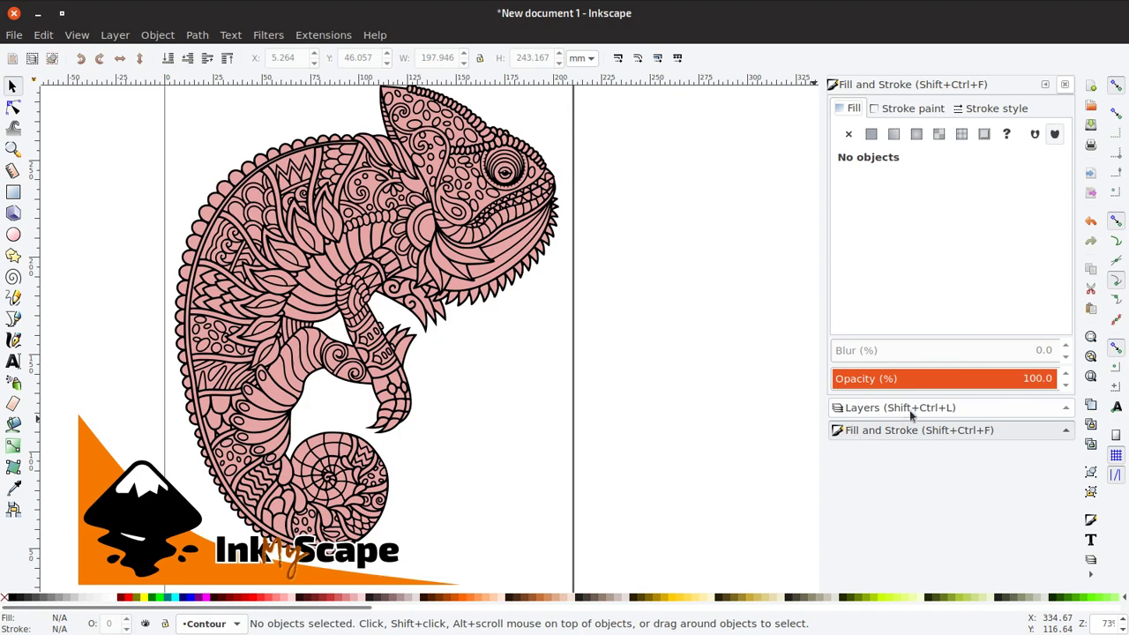
{"action": "left_click", "coordinate": [905, 109]}
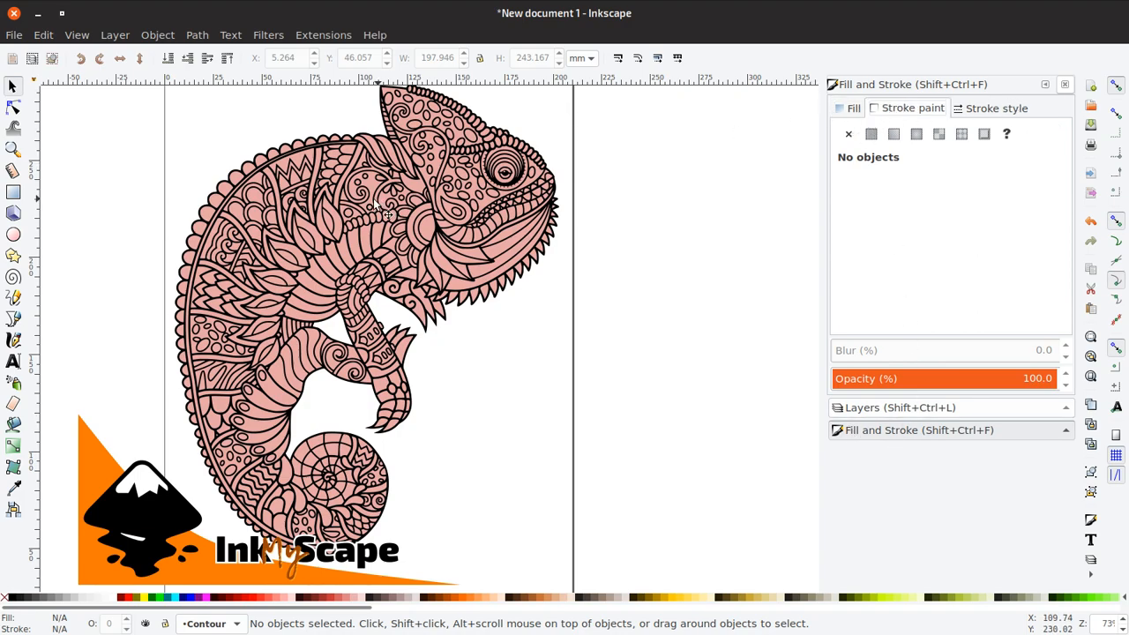
{"action": "left_click", "coordinate": [375, 205]}
{"action": "left_click", "coordinate": [871, 134]}
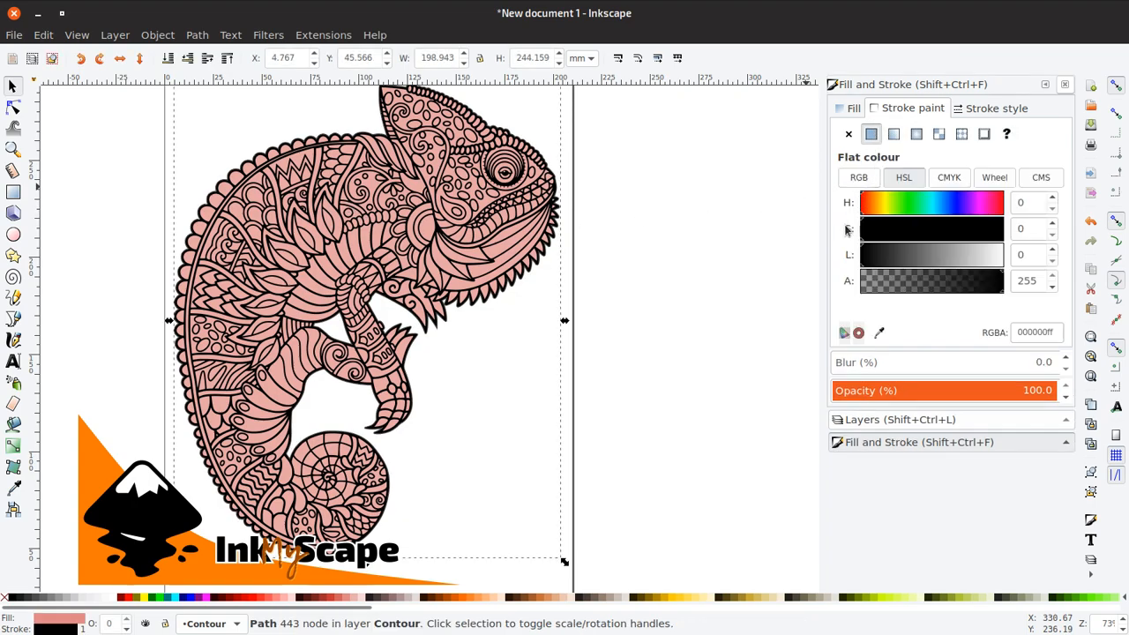
{"action": "left_click", "coordinate": [986, 109]}
{"action": "triple_click", "coordinate": [949, 139]}
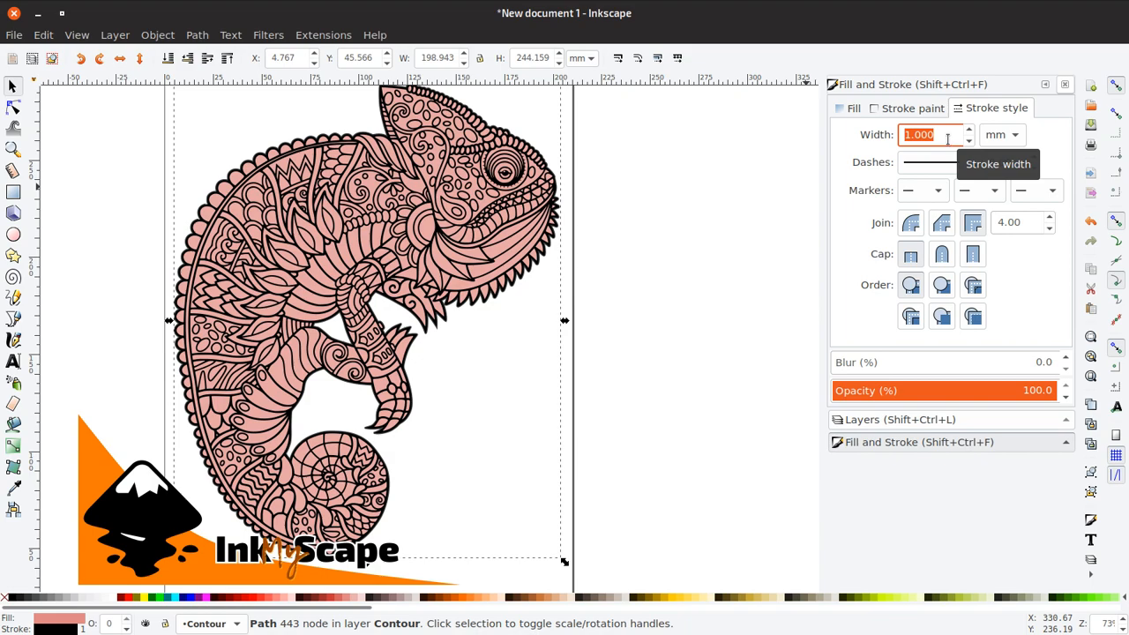
{"action": "type", "text": "5"}
{"action": "key", "text": "Return"}
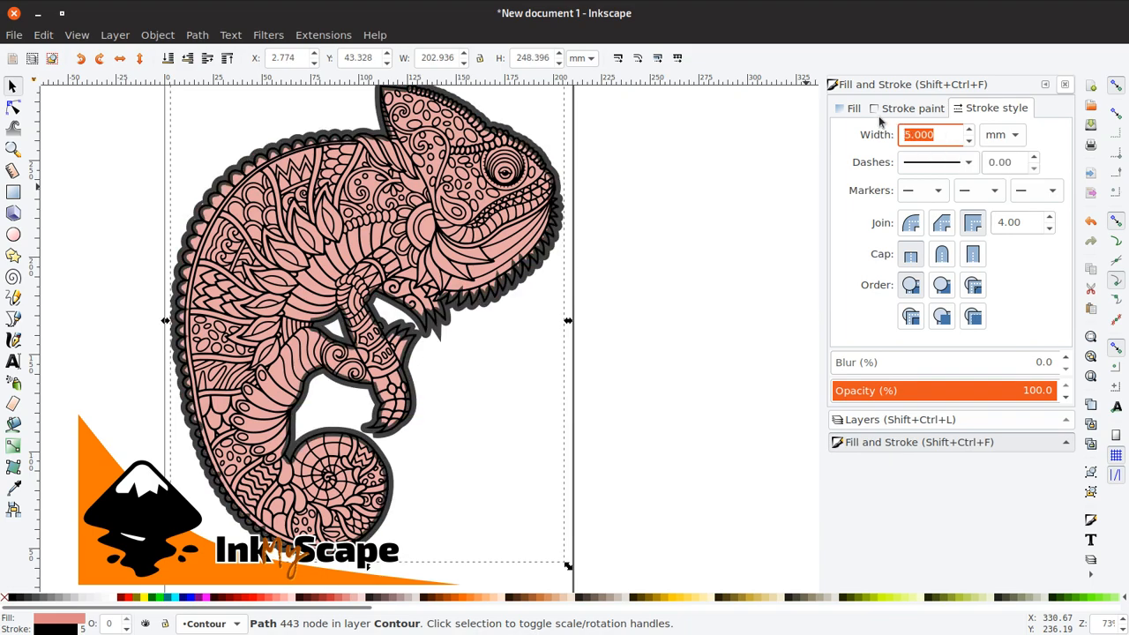
{"action": "type", "text": "3"}
{"action": "key", "text": "Return"}
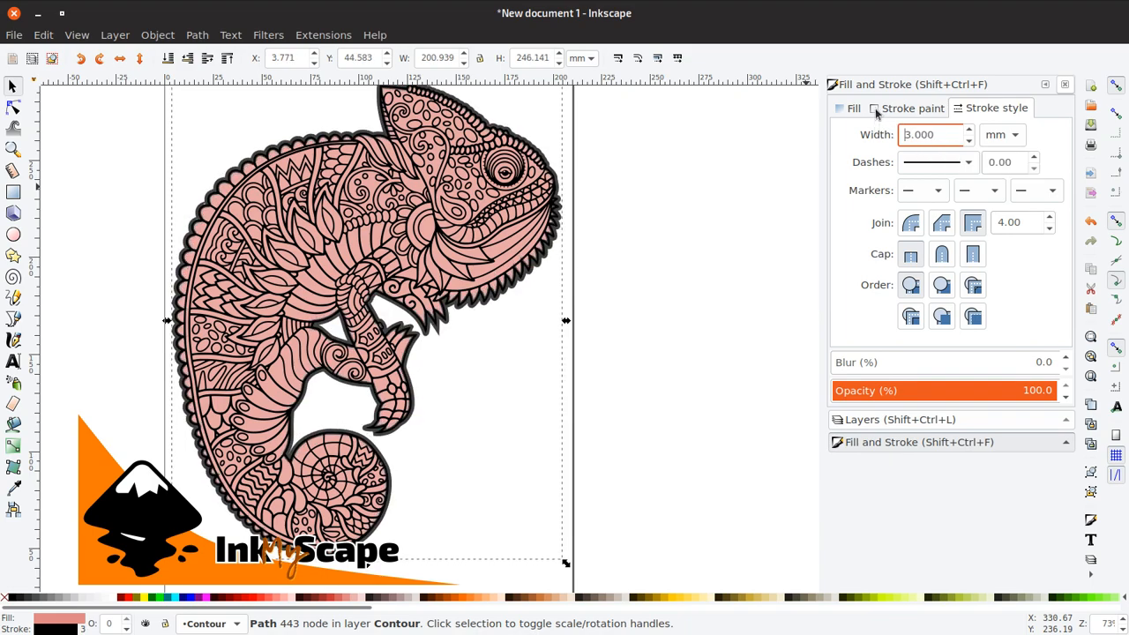
Turn the contour's stroke colour to an olive green.
{"action": "left_click", "coordinate": [882, 108]}
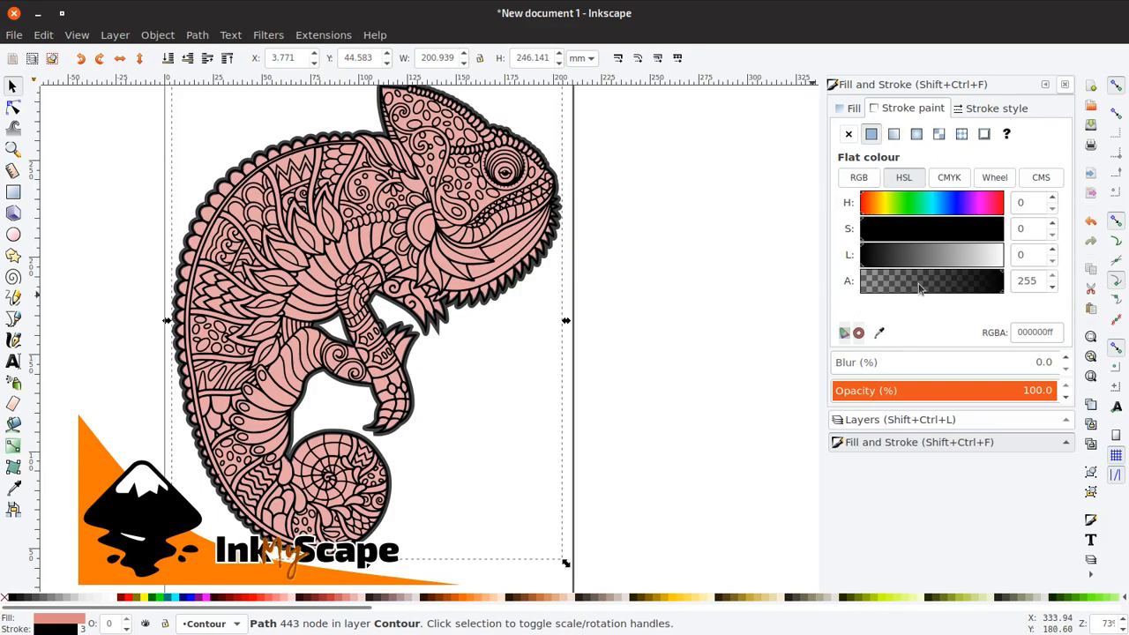
{"action": "mouse_move", "coordinate": [901, 229]}
{"action": "left_mouse_down"}
{"action": "mouse_move", "coordinate": [946, 231]}
{"action": "mouse_move", "coordinate": [894, 256]}
{"action": "mouse_move", "coordinate": [910, 266]}
{"action": "left_mouse_up"}
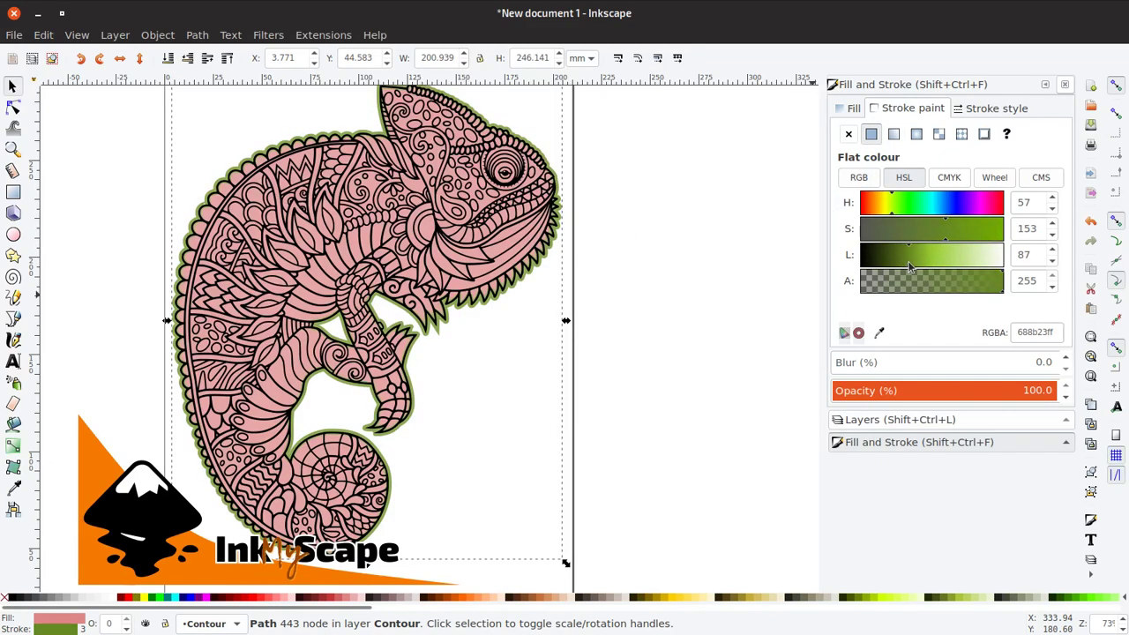
{"action": "left_click", "coordinate": [992, 109]}
{"action": "scroll", "coordinate": [352, 433], "scroll_direction": "up", "scroll_amount": 2, "text": "ctrl"}
{"action": "scroll", "coordinate": [346, 431], "scroll_direction": "up", "scroll_amount": 1, "text": "ctrl"}
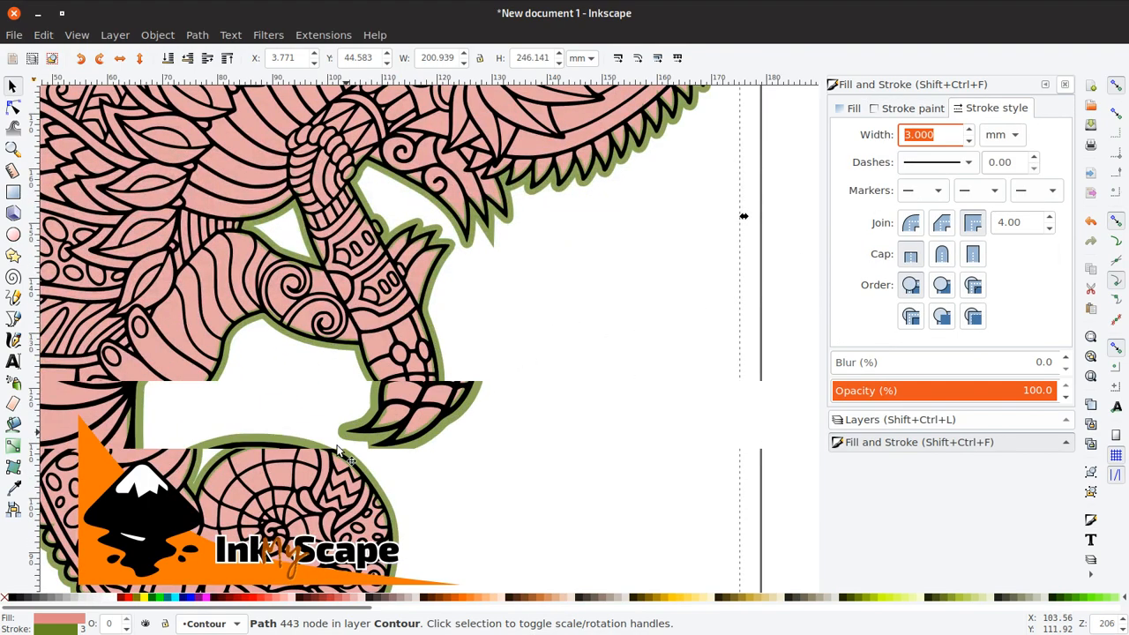
{"action": "scroll", "coordinate": [348, 432], "scroll_direction": "up", "scroll_amount": 1, "text": "ctrl"}
{"action": "scroll", "coordinate": [351, 432], "scroll_direction": "up", "scroll_amount": 1, "text": "ctrl"}
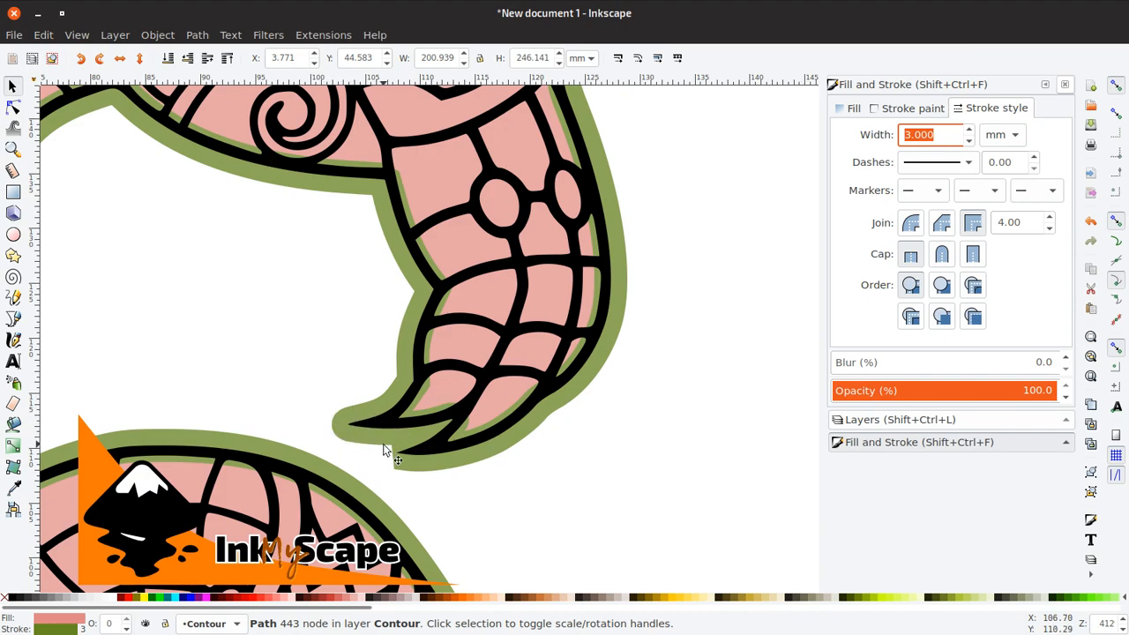
Set the green outline to rounded joins and rounded line caps.
{"action": "left_click", "coordinate": [942, 227]}
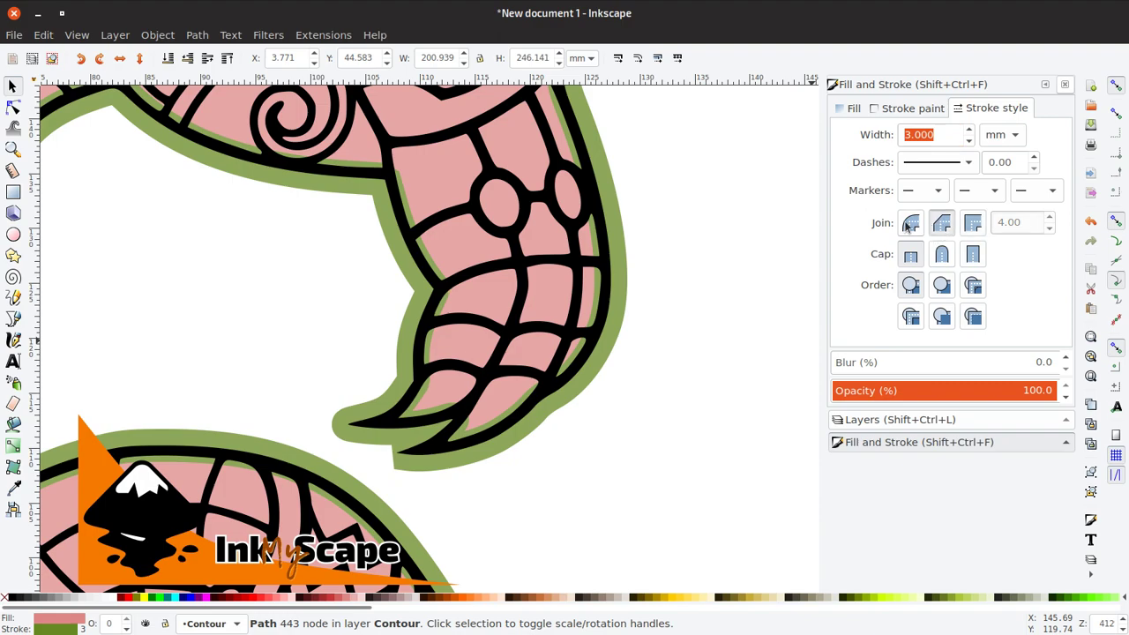
{"action": "left_click", "coordinate": [941, 255]}
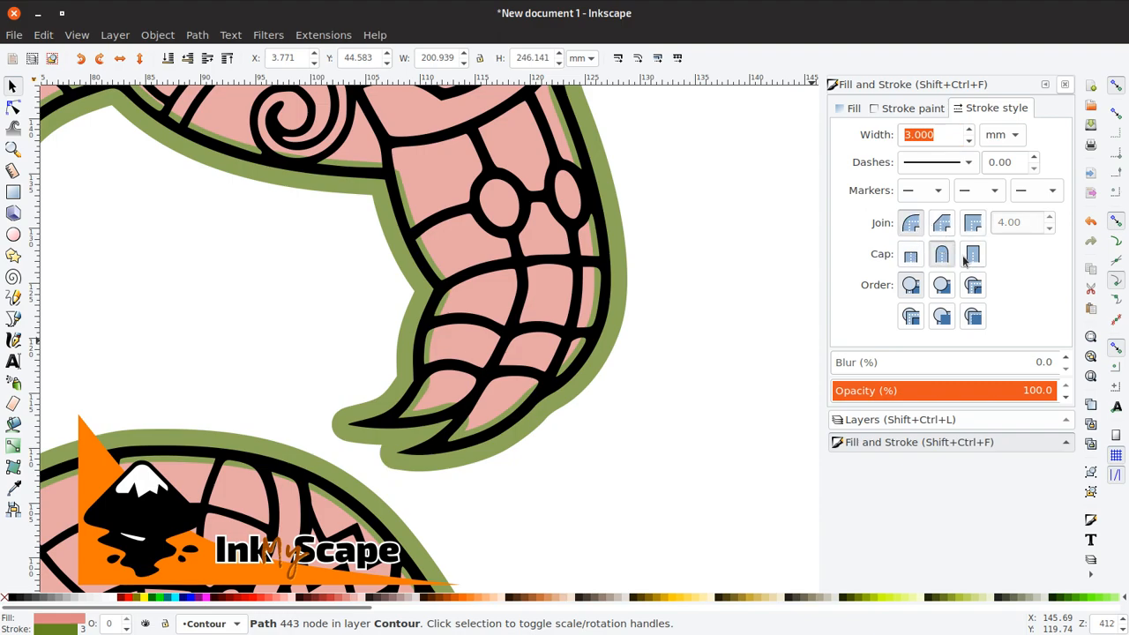
{"action": "left_click", "coordinate": [970, 257]}
{"action": "left_click", "coordinate": [971, 227]}
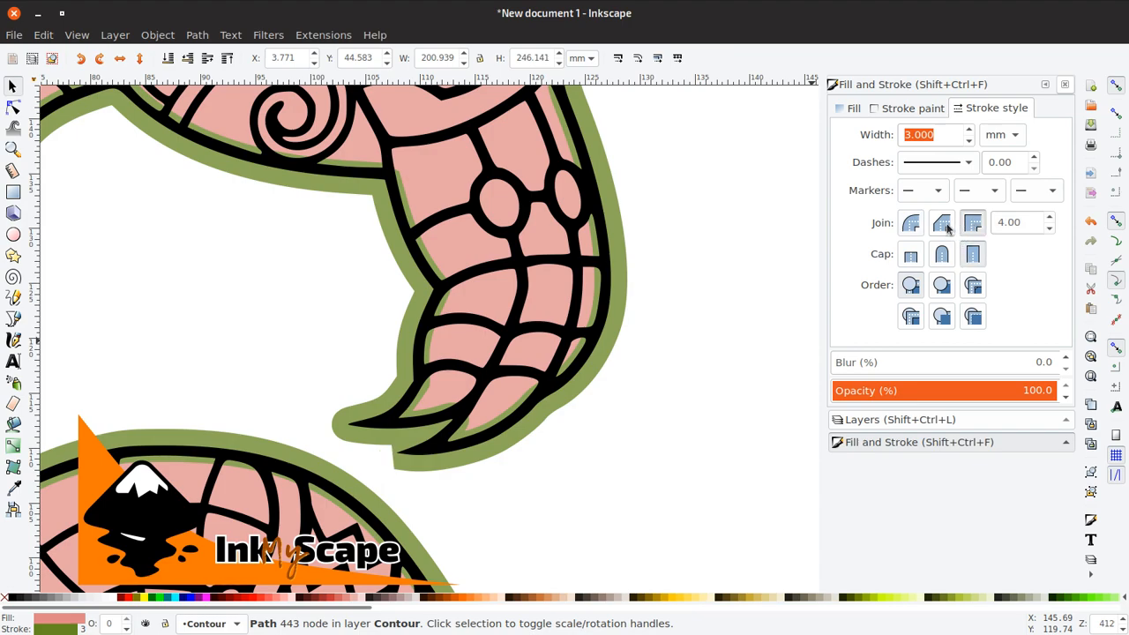
{"action": "left_click", "coordinate": [948, 227]}
{"action": "left_click", "coordinate": [913, 226]}
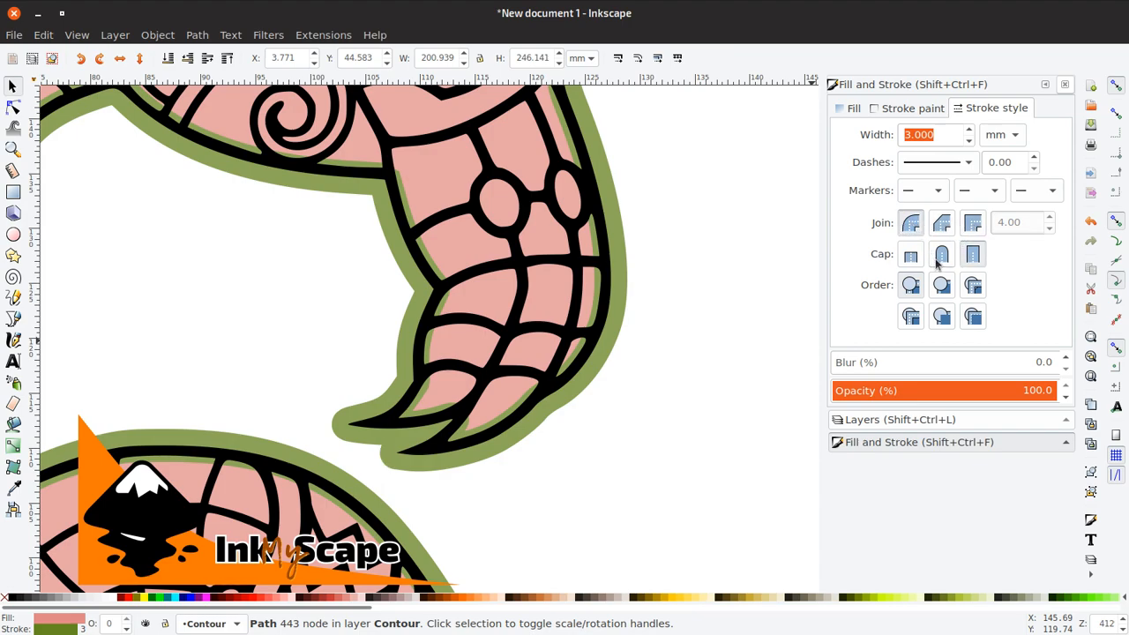
{"action": "left_click", "coordinate": [937, 255]}
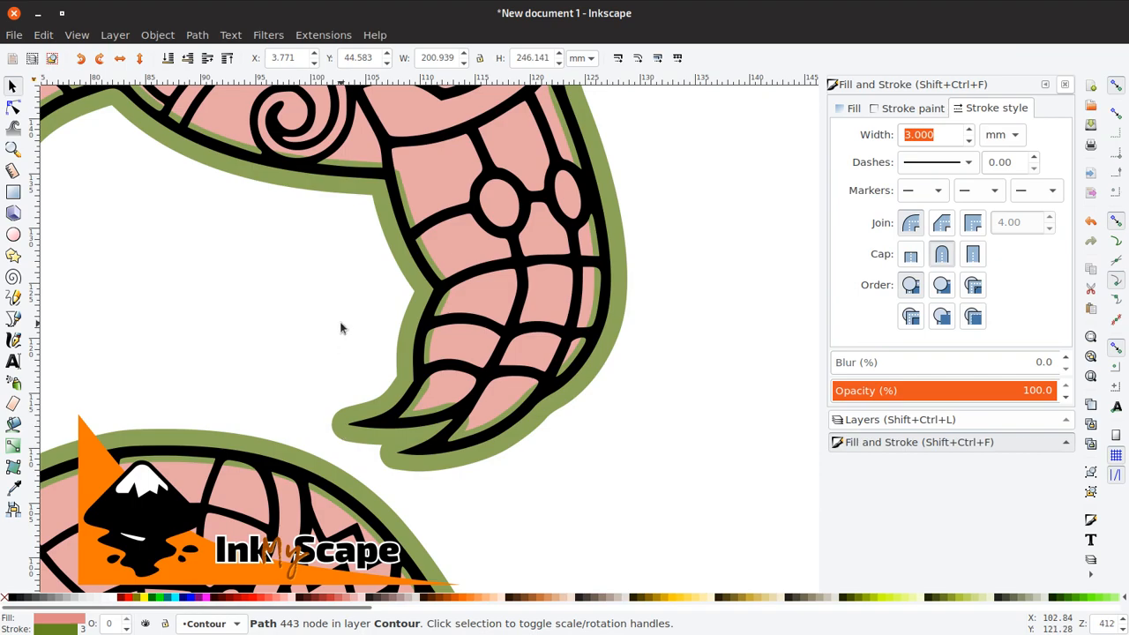
{"action": "scroll", "coordinate": [459, 336], "scroll_direction": "down", "scroll_amount": 2, "text": "ctrl"}
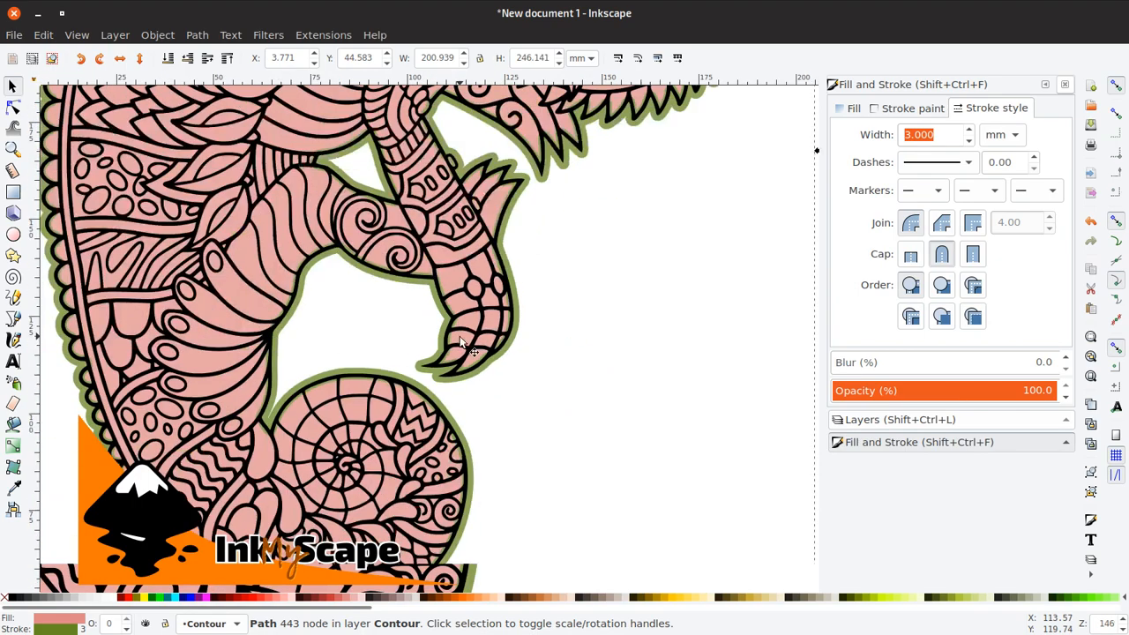
{"action": "scroll", "coordinate": [460, 336], "scroll_direction": "down", "scroll_amount": 2, "text": "ctrl"}
{"action": "scroll", "coordinate": [452, 338], "scroll_direction": "down", "scroll_amount": 1, "text": "ctrl"}
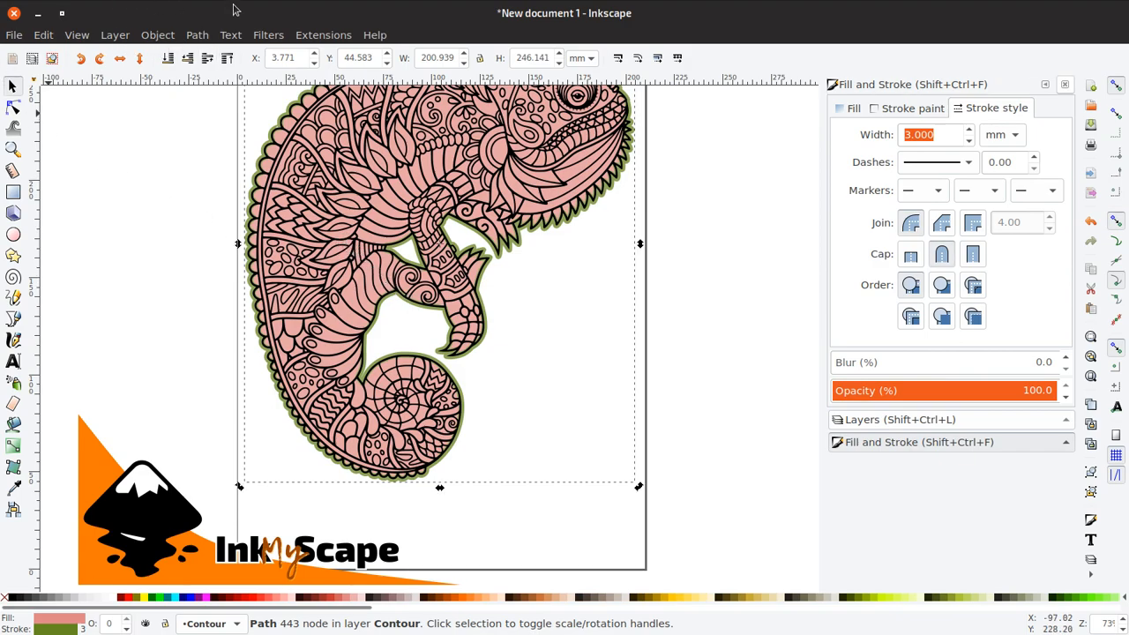
Delete the small green scrap piece near the chameleon's leg.
{"action": "key", "text": "ctrl"}
{"action": "key", "text": "ctrl+shift+k"}
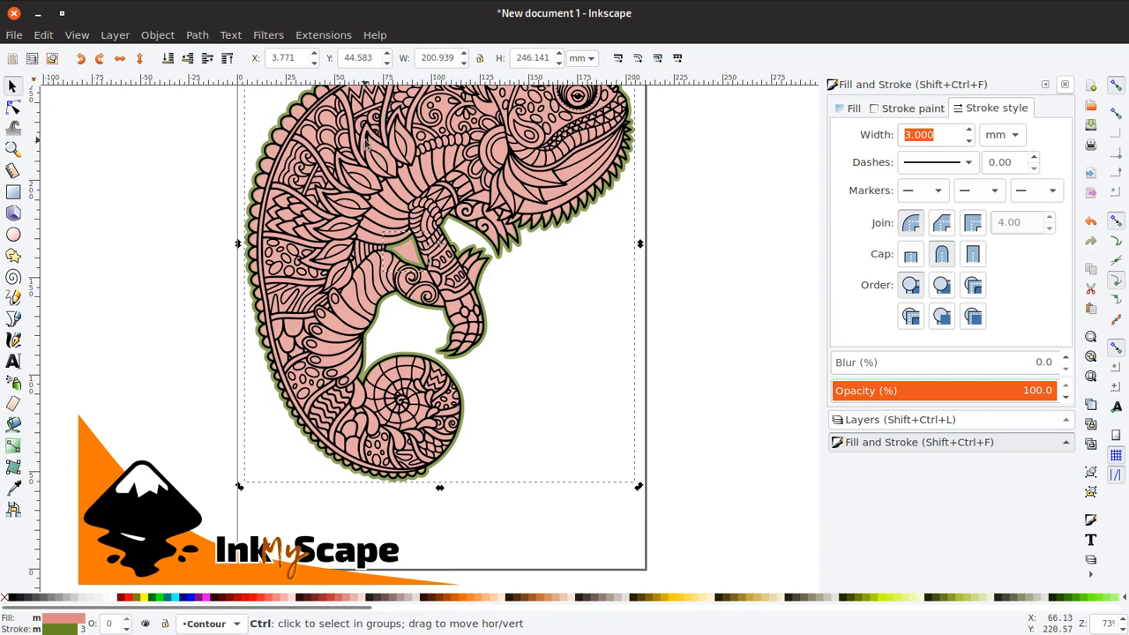
{"action": "key", "text": "ctrl+z"}
Convert the contour's thick green stroke into a filled path with Stroke to Path.
{"action": "left_click", "coordinate": [203, 37]}
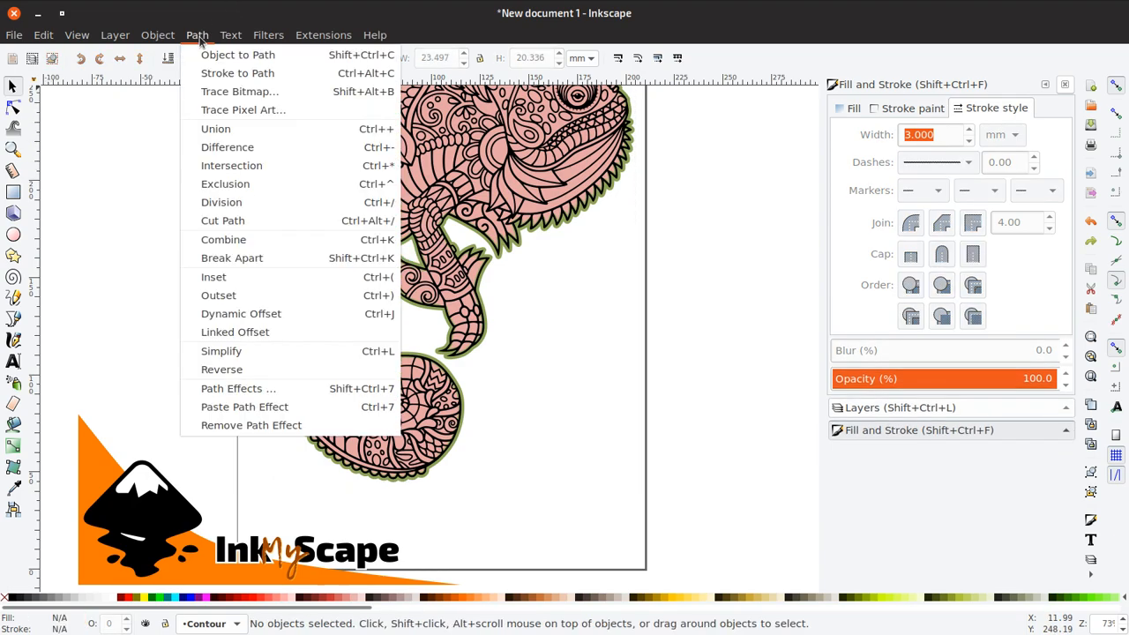
{"action": "left_click", "coordinate": [208, 76]}
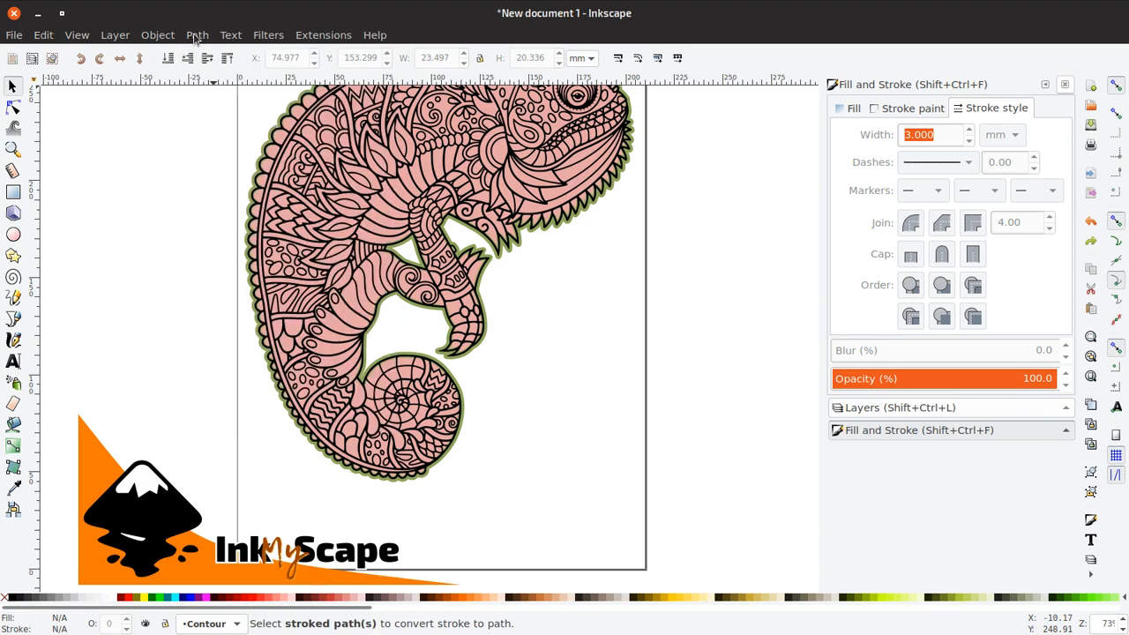
{"action": "left_click", "coordinate": [196, 40]}
{"action": "left_click", "coordinate": [536, 212]}
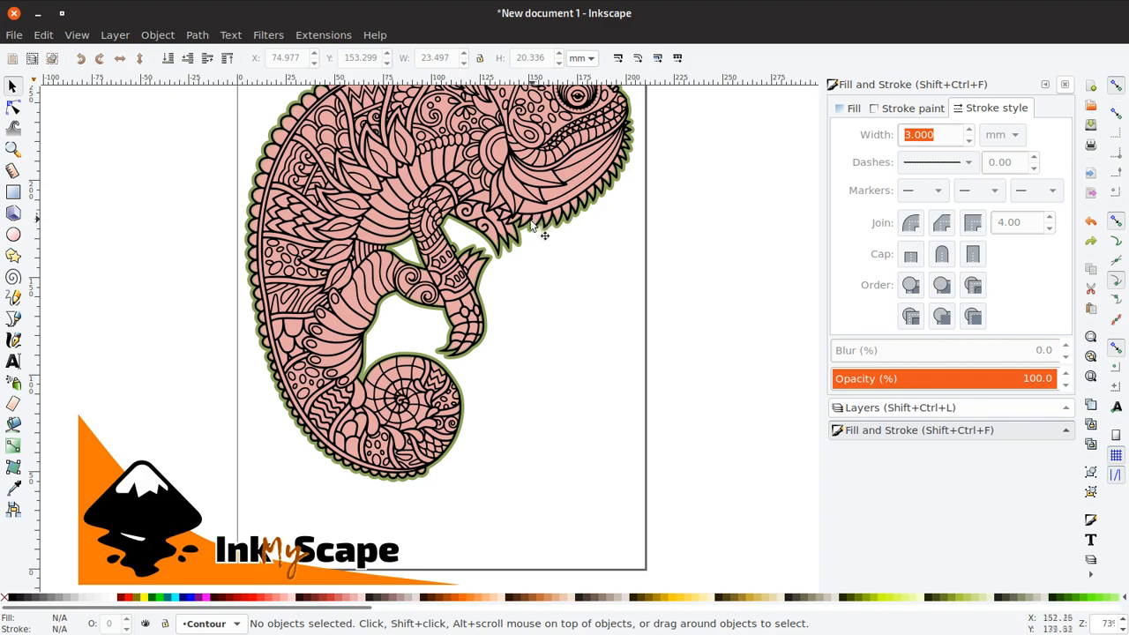
{"action": "left_click", "coordinate": [474, 201]}
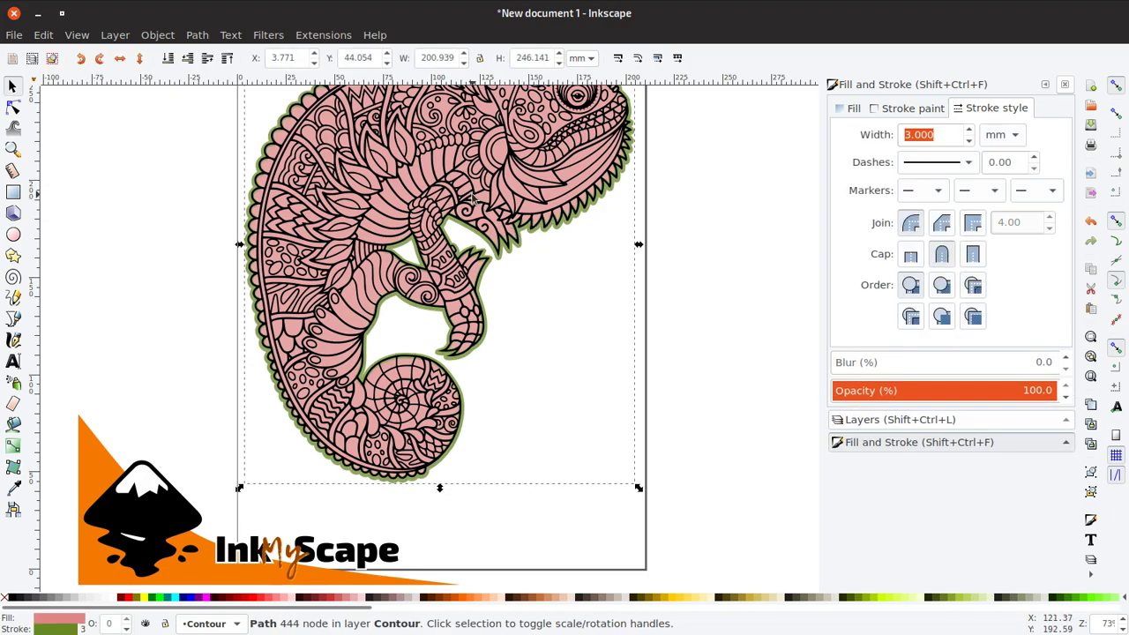
{"action": "left_click", "coordinate": [196, 37]}
{"action": "left_click", "coordinate": [209, 73]}
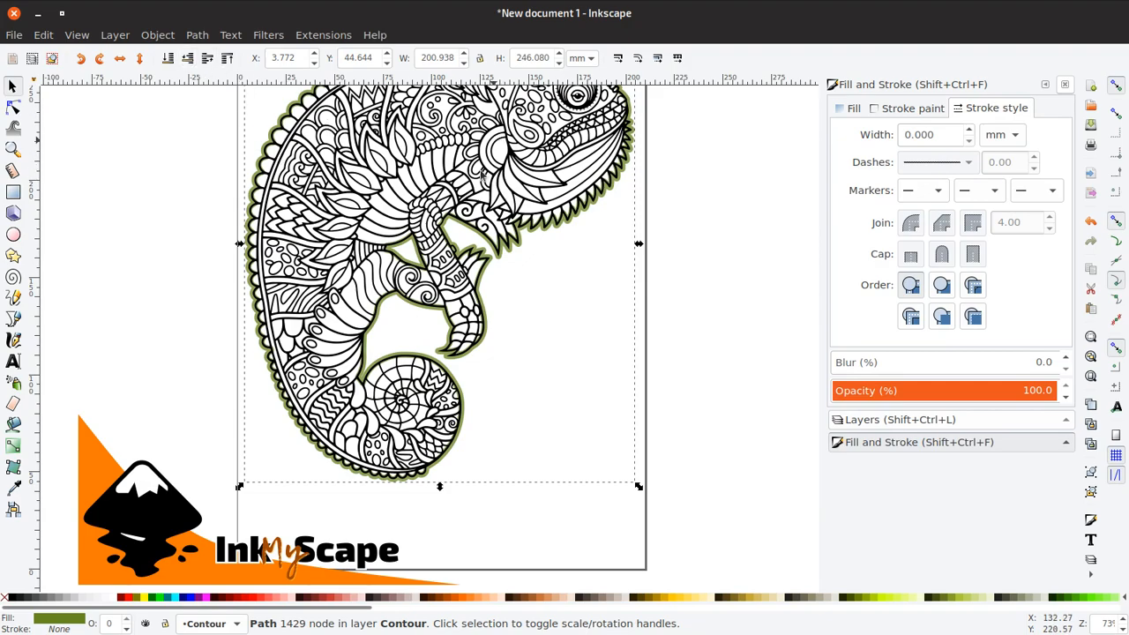
{"action": "scroll", "coordinate": [461, 313], "scroll_direction": "up", "scroll_amount": 2}
{"action": "scroll", "coordinate": [450, 177], "scroll_direction": "up", "scroll_amount": 1}
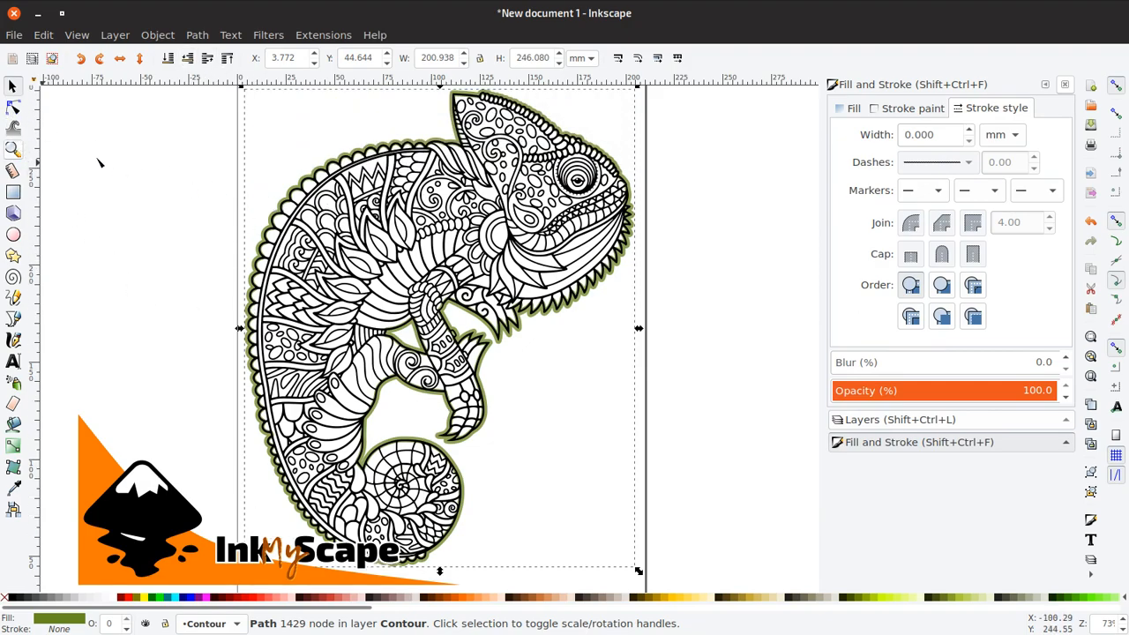
Inspect the new outline's nodes with the Node tool, then return to the Selector.
{"action": "left_click", "coordinate": [12, 108]}
{"action": "left_click_drag", "start_coordinate": [255, 201], "coordinate": [261, 205]}
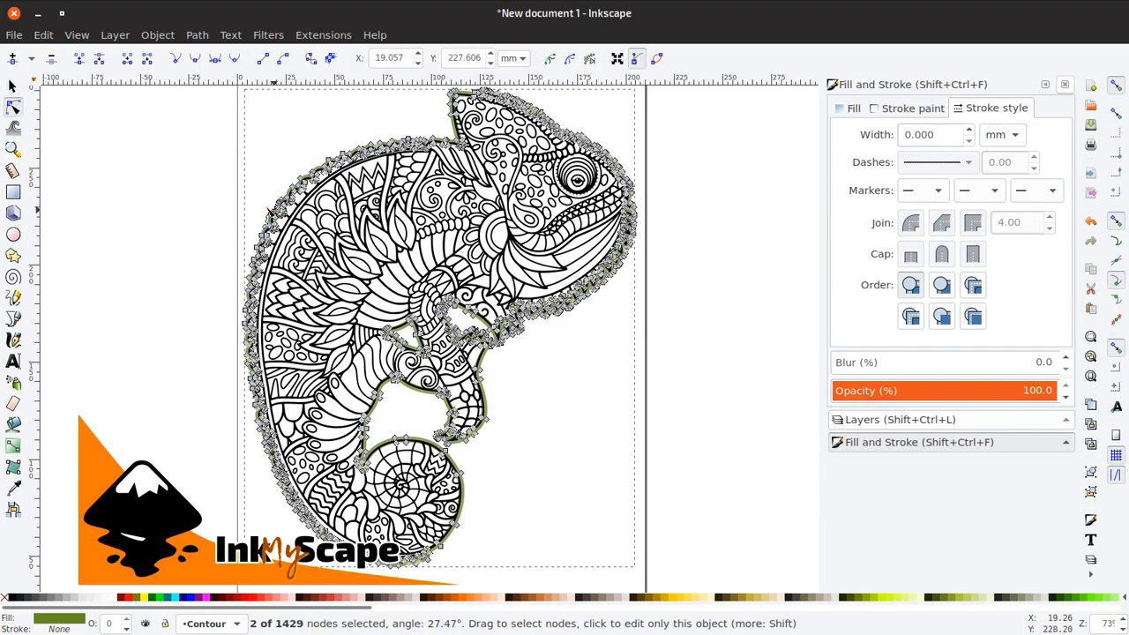
{"action": "scroll", "coordinate": [262, 206], "scroll_direction": "up", "scroll_amount": 4}
{"action": "scroll", "coordinate": [300, 230], "scroll_direction": "up", "scroll_amount": 3}
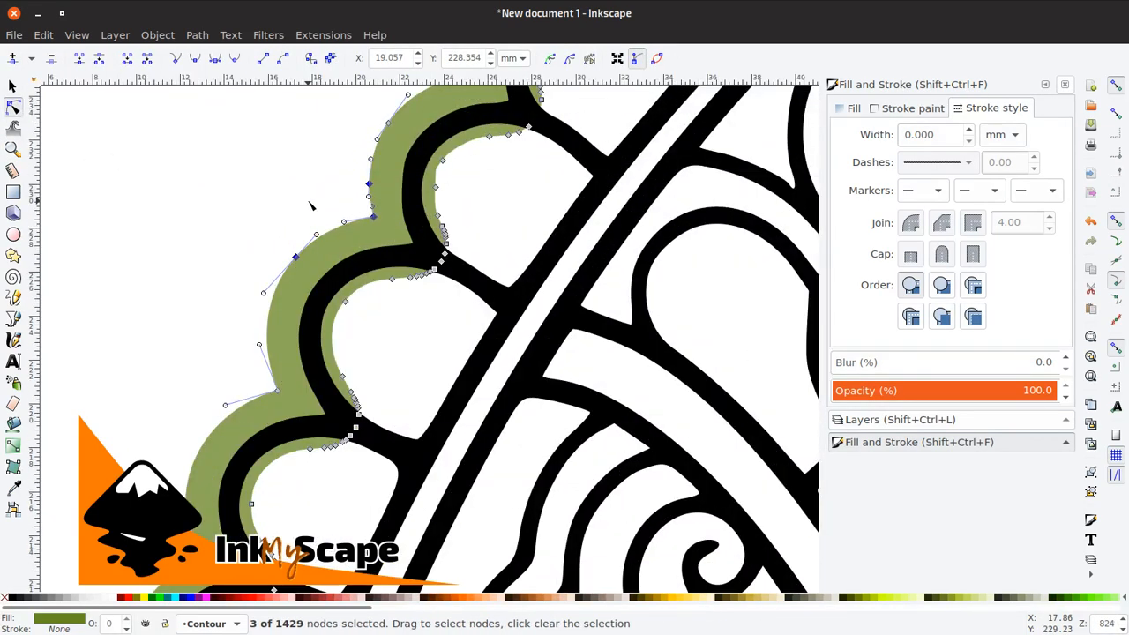
{"action": "left_click", "coordinate": [311, 205]}
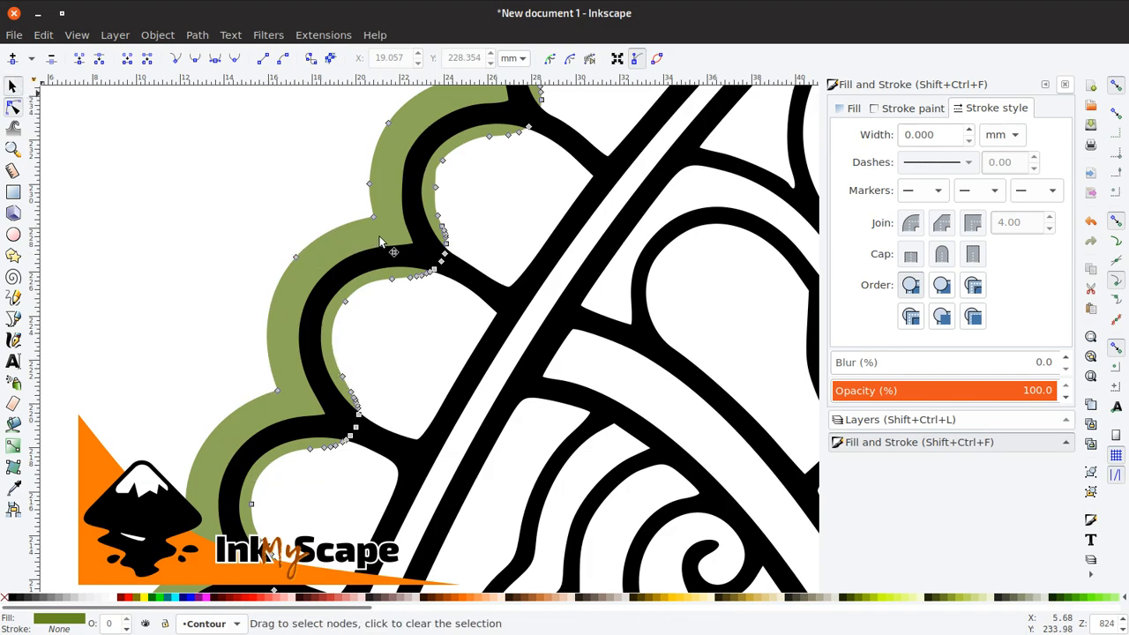
{"action": "key", "text": "s"}
{"action": "scroll", "coordinate": [381, 234], "scroll_direction": "down", "scroll_amount": 4}
{"action": "scroll", "coordinate": [381, 235], "scroll_direction": "down", "scroll_amount": 5}
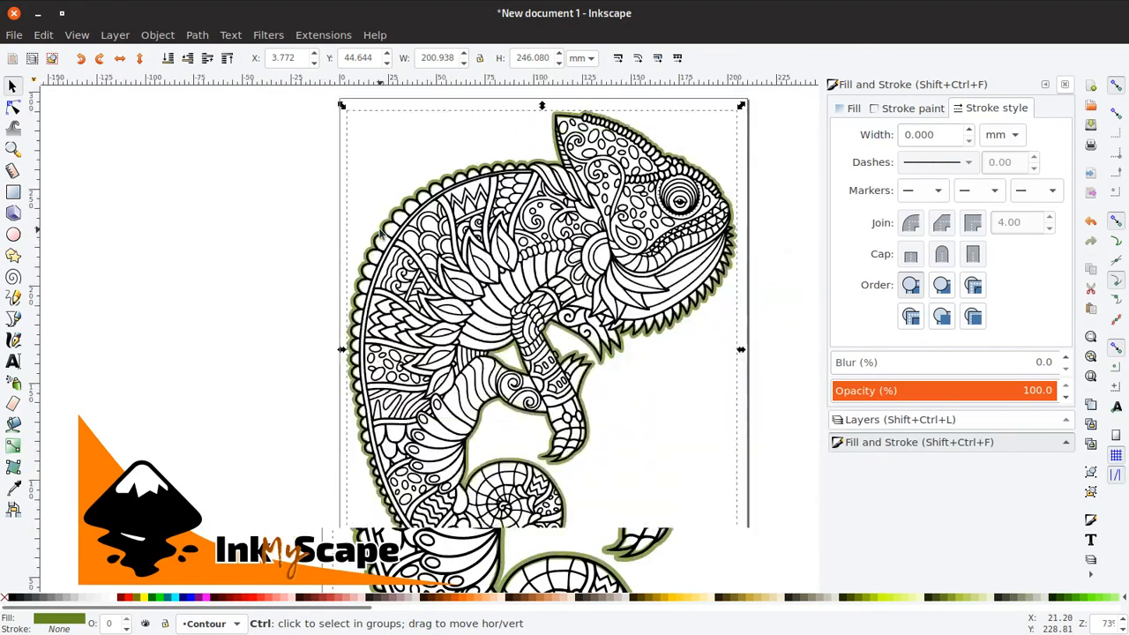
{"action": "scroll", "coordinate": [435, 261], "scroll_direction": "up", "scroll_amount": 4}
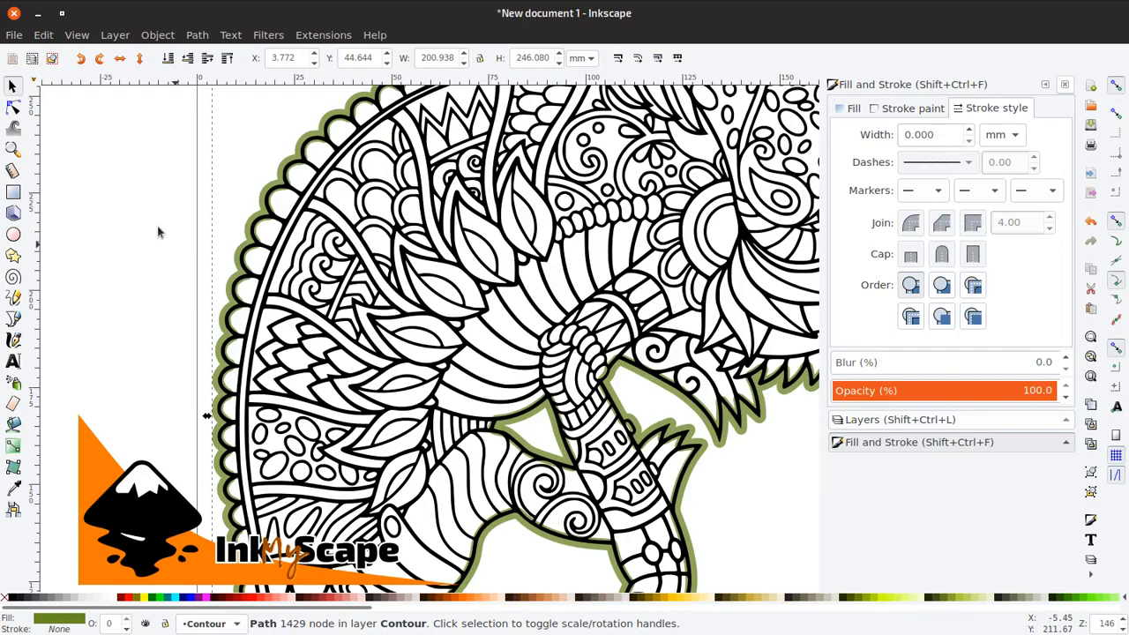
Break the green outline apart into 16 pieces and select them all.
{"action": "left_click", "coordinate": [197, 36]}
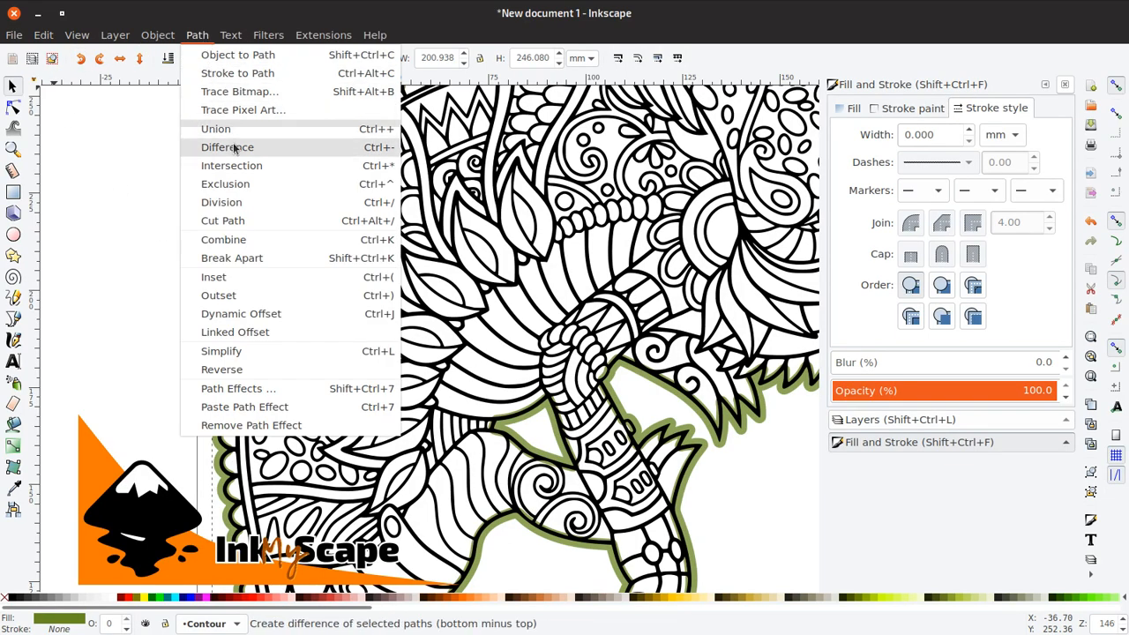
{"action": "left_click", "coordinate": [229, 256]}
{"action": "left_click", "coordinate": [197, 295]}
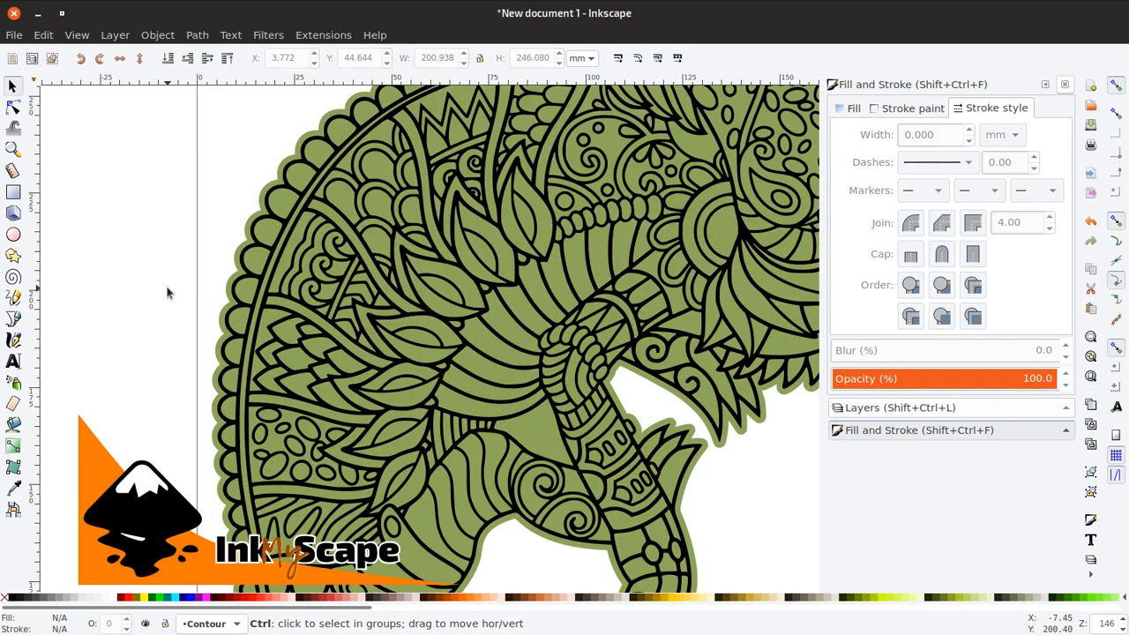
{"action": "scroll", "coordinate": [168, 292], "scroll_direction": "down", "scroll_amount": 3, "text": "ctrl"}
{"action": "left_click_drag", "start_coordinate": [147, 126], "coordinate": [472, 554]}
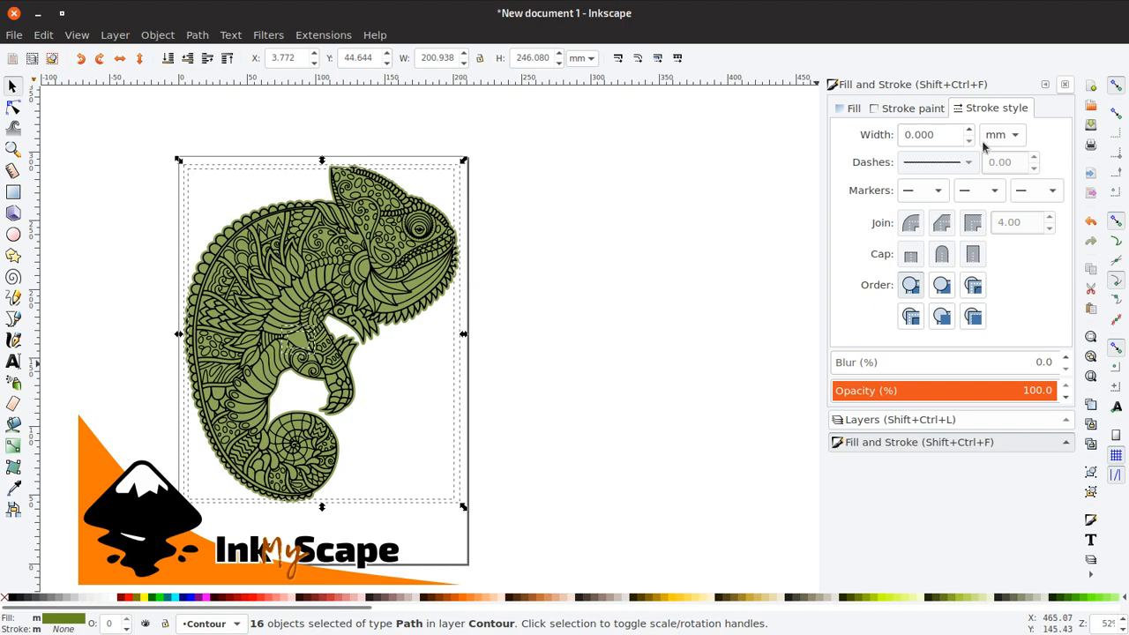
Give all the pieces a flat-colour fuchsia stroke 0.5 mm wide.
{"action": "left_click", "coordinate": [904, 107]}
{"action": "left_click", "coordinate": [872, 133]}
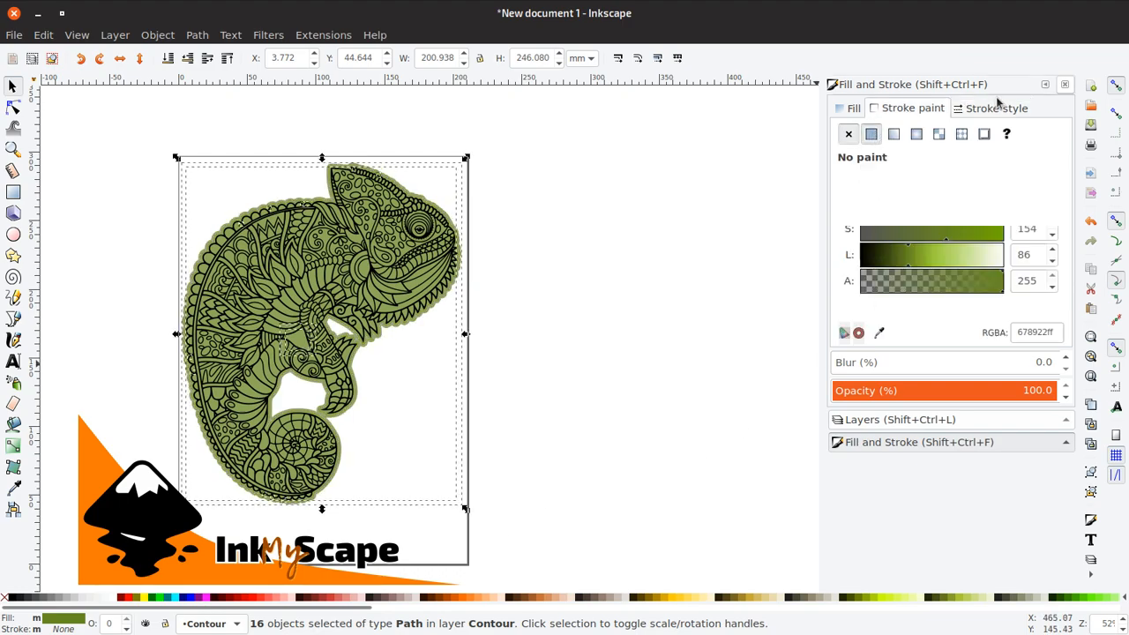
{"action": "left_click", "coordinate": [996, 108]}
{"action": "double_click", "coordinate": [937, 132]}
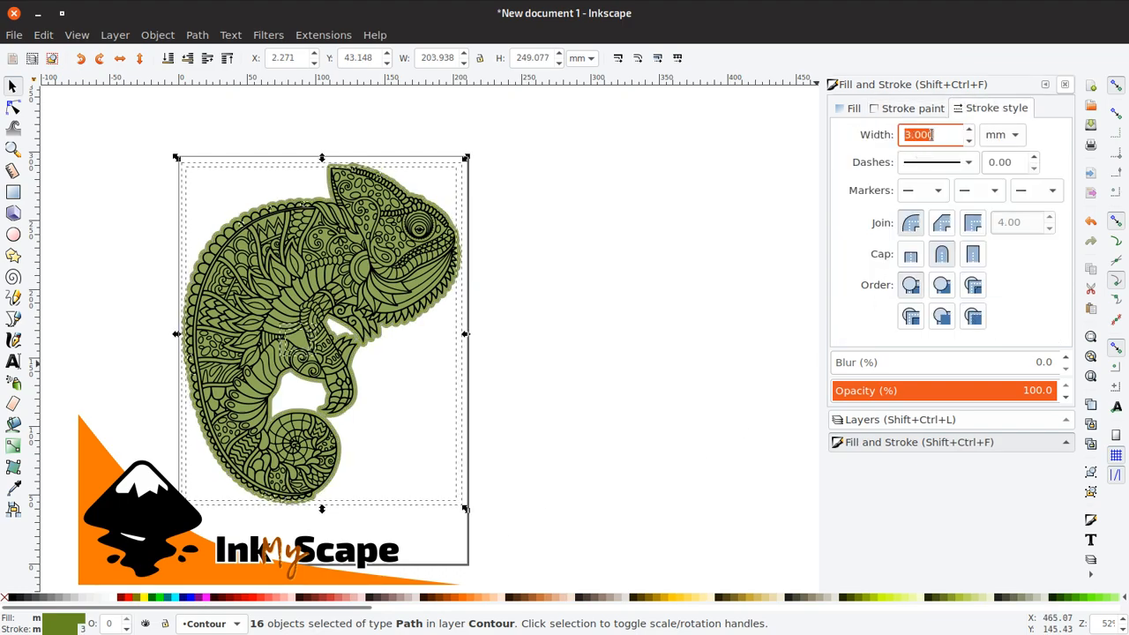
{"action": "type", "text": "0.5"}
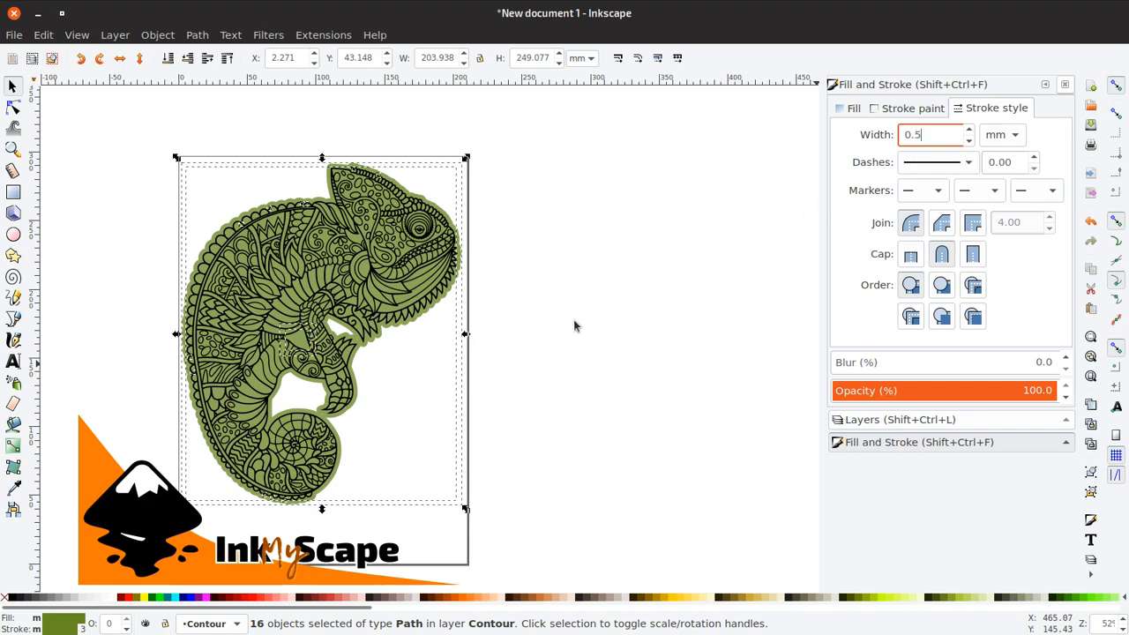
{"action": "key", "text": "Return"}
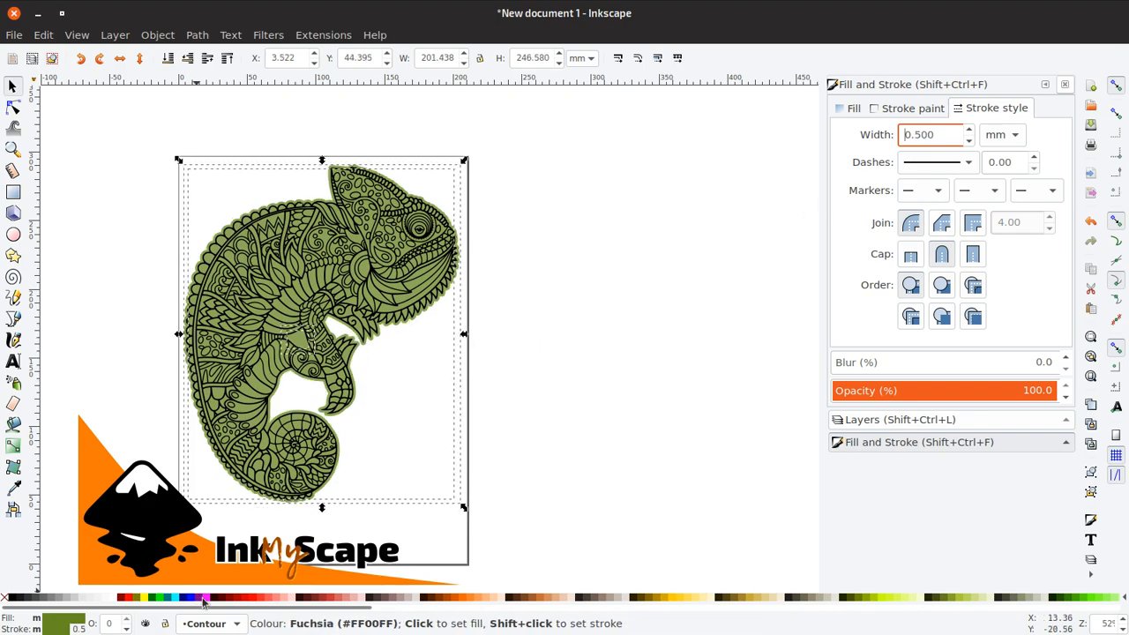
{"action": "scroll", "coordinate": [308, 338], "scroll_direction": "up", "scroll_amount": 3, "text": "ctrl"}
{"action": "scroll", "coordinate": [308, 338], "scroll_direction": "up", "scroll_amount": 2}
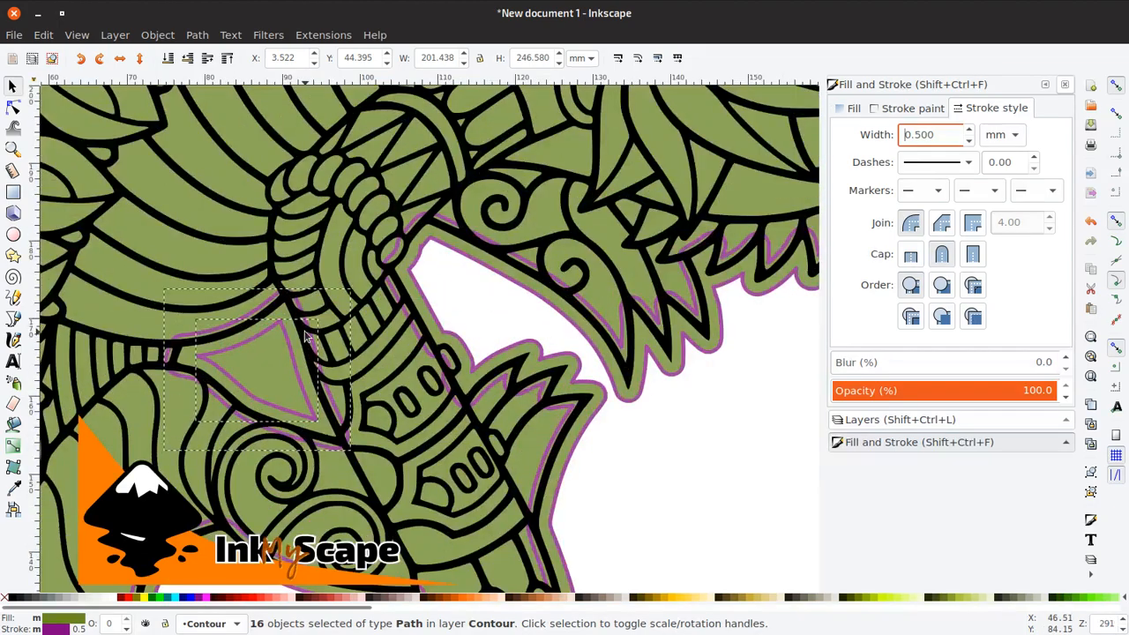
Remove the stroke from the small triangular piece near the leg.
{"action": "left_click", "coordinate": [641, 430]}
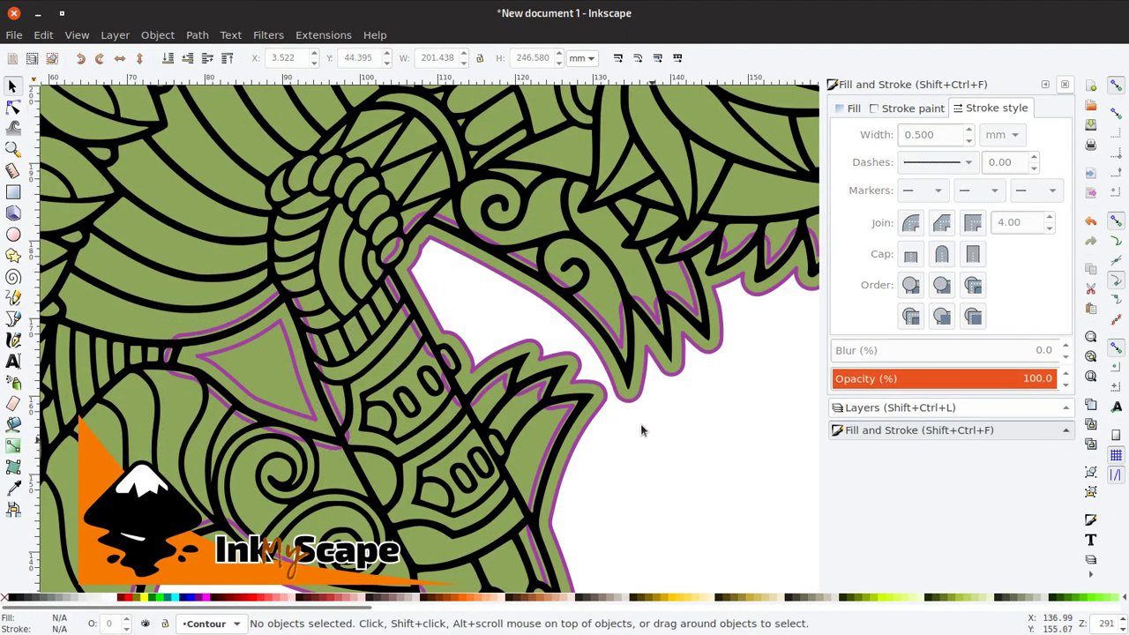
{"action": "left_click", "coordinate": [617, 337]}
{"action": "key", "text": "Escape"}
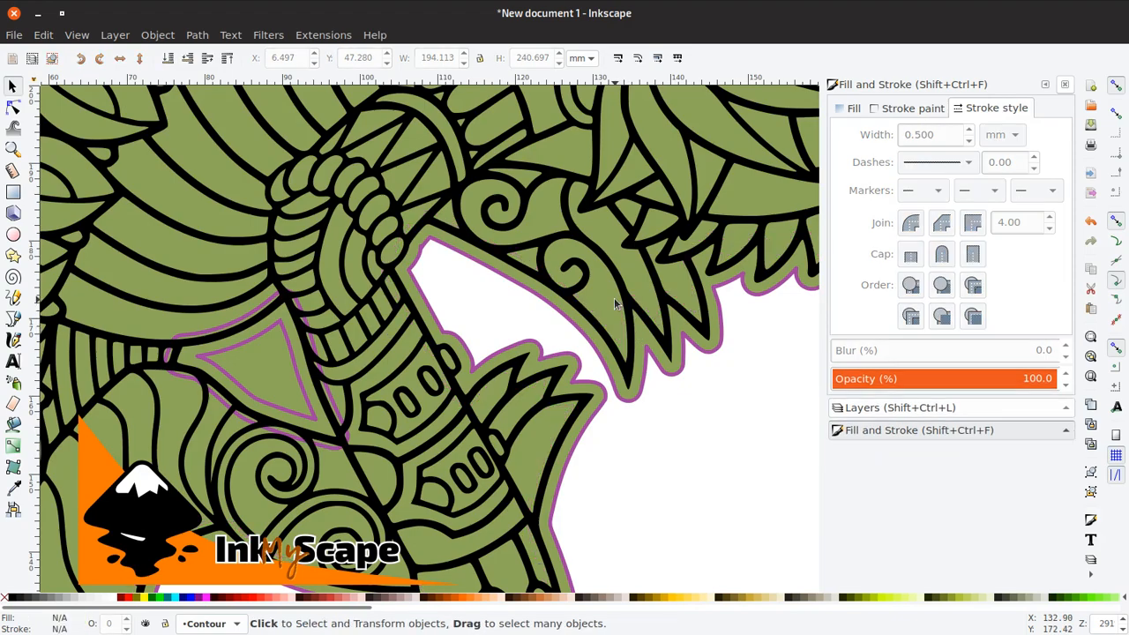
{"action": "left_click", "coordinate": [182, 373]}
{"action": "key", "text": "Escape"}
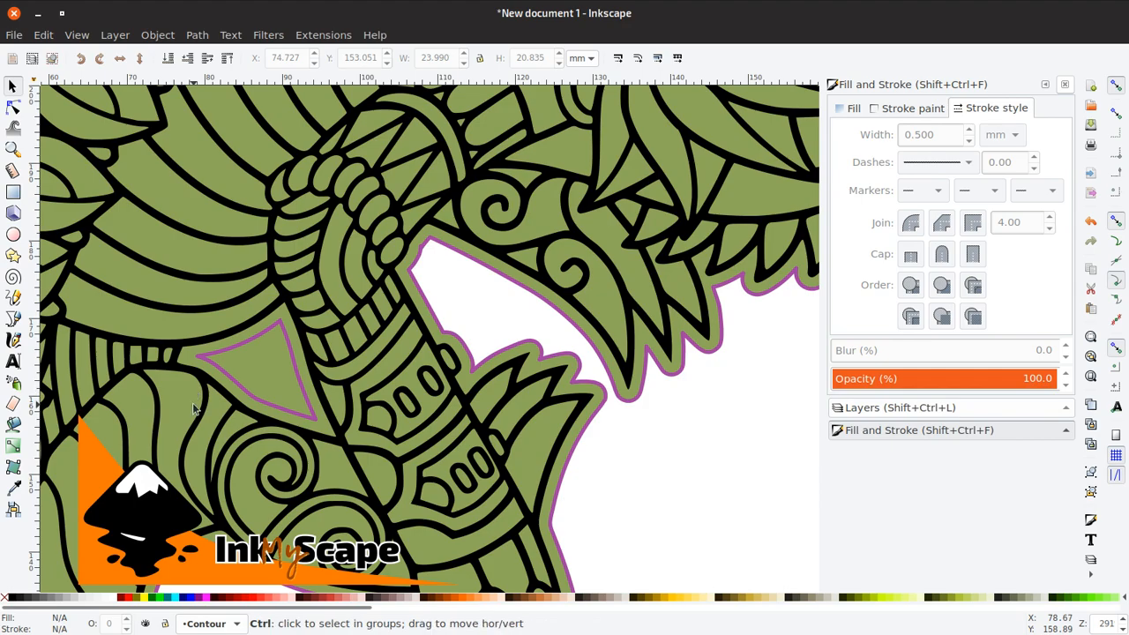
{"action": "scroll", "coordinate": [182, 375], "scroll_direction": "down", "scroll_amount": 2, "text": "ctrl"}
{"action": "scroll", "coordinate": [193, 403], "scroll_direction": "down", "scroll_amount": 2, "text": "ctrl"}
{"action": "scroll", "coordinate": [142, 455], "scroll_direction": "left", "scroll_amount": 2, "text": "shift"}
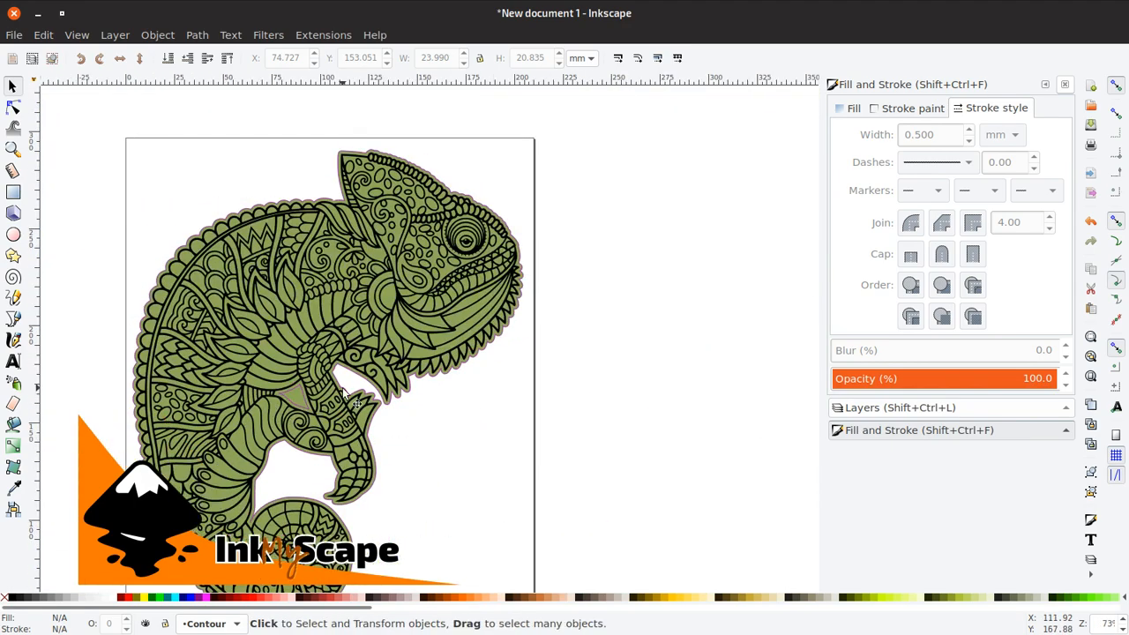
{"action": "left_click", "coordinate": [294, 397]}
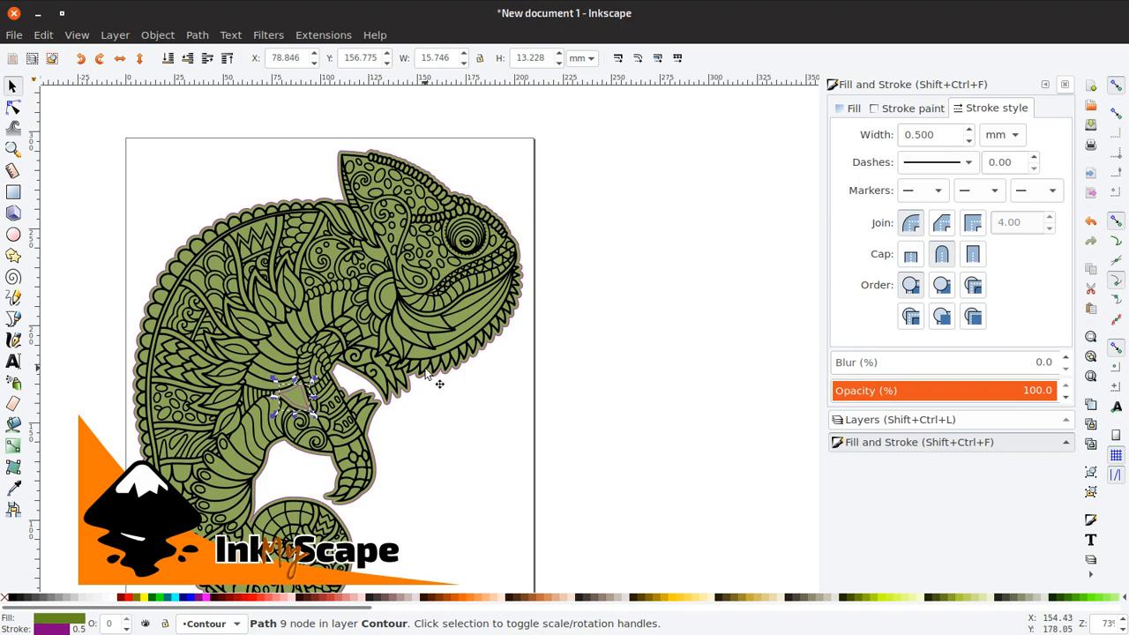
{"action": "type", "text": "3"}
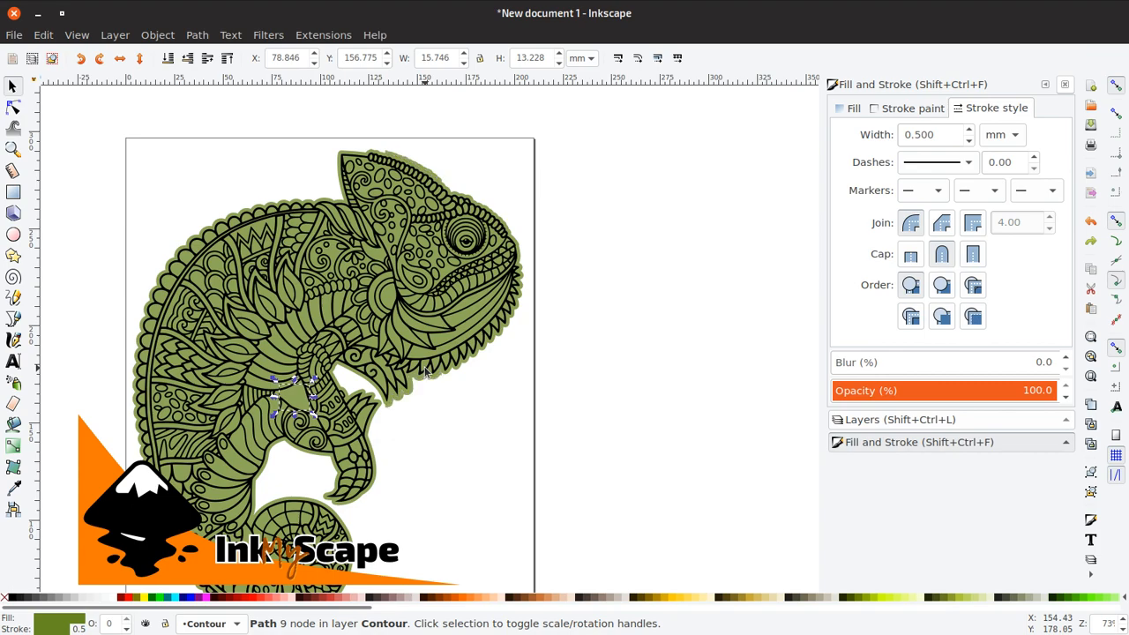
{"action": "type", "text": "3.000"}
{"action": "key", "text": "Return"}
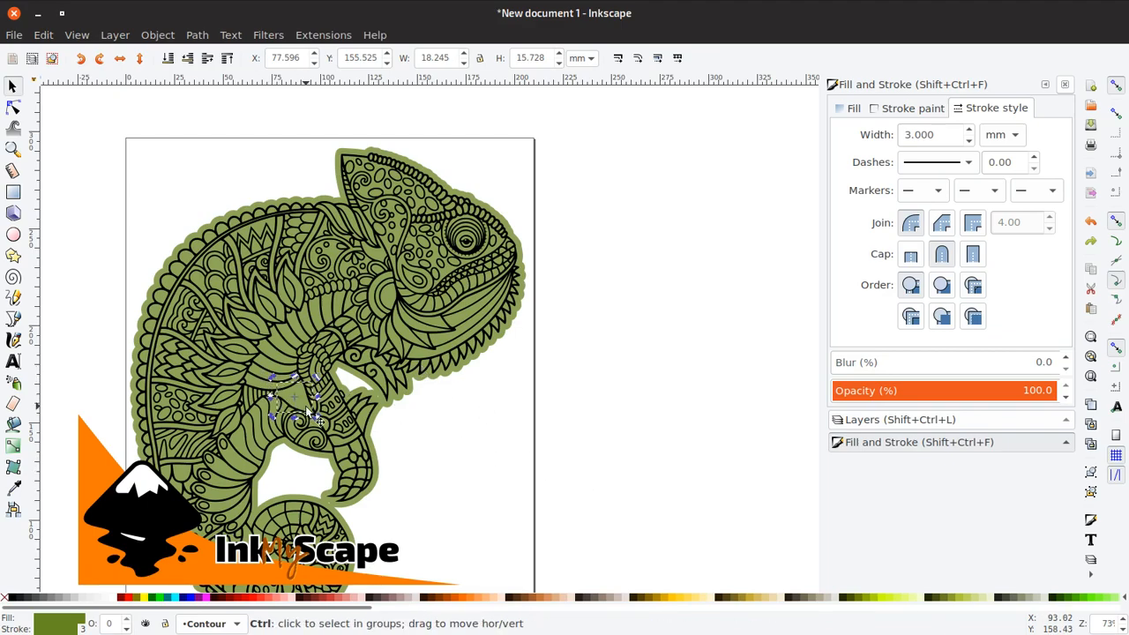
{"action": "key", "text": "ctrl+z"}
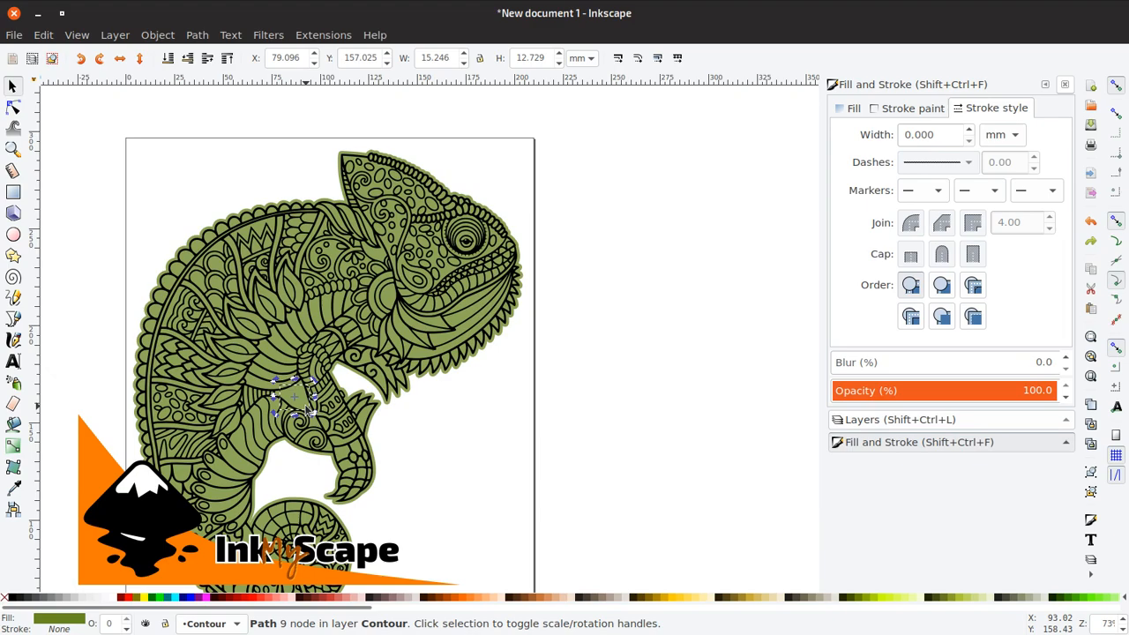
Delete the large solid green body piece, leaving only the contour ring.
{"action": "left_click", "coordinate": [305, 414]}
{"action": "key", "text": "ctrl+z"}
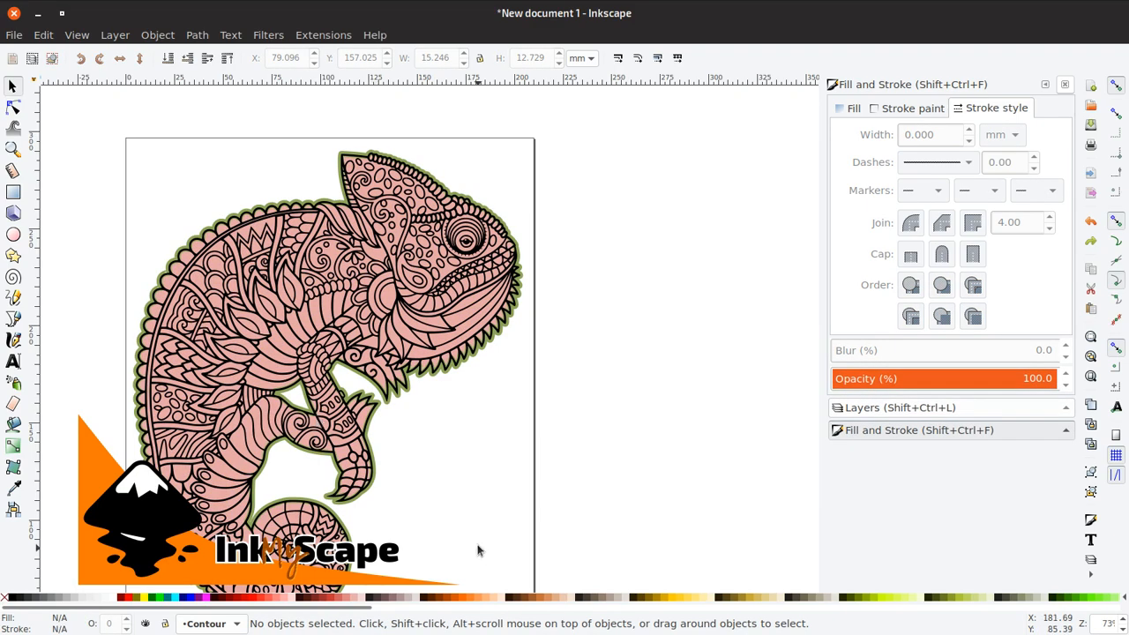
Widen the contour path's green stroke to 5 mm, then 7 mm.
{"action": "left_click", "coordinate": [327, 313]}
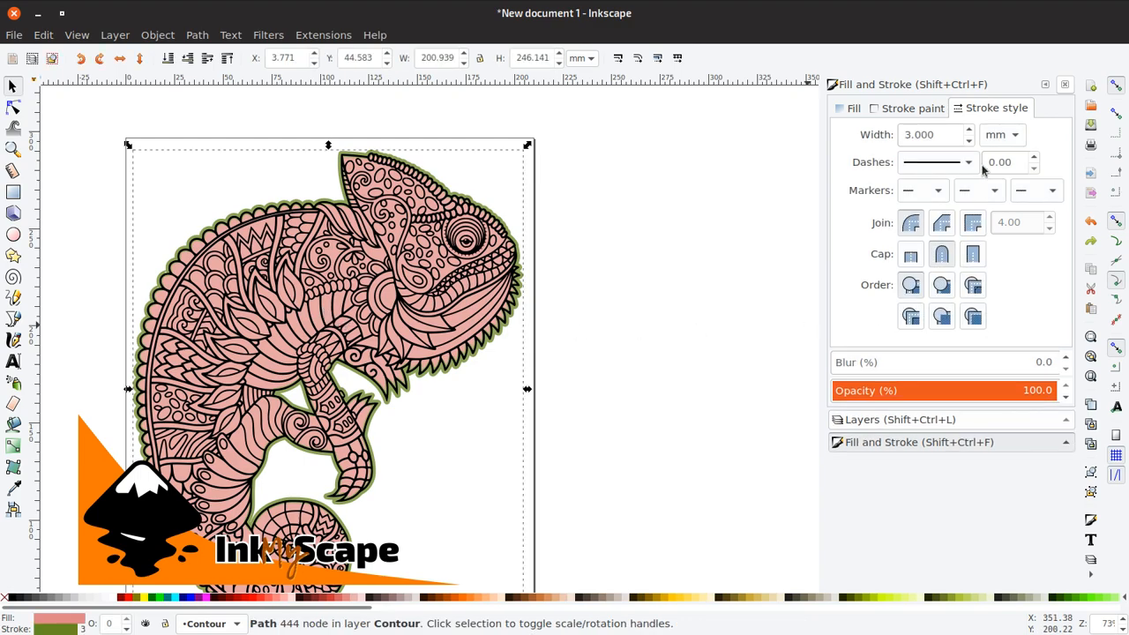
{"action": "double_click", "coordinate": [941, 131]}
{"action": "type", "text": "5"}
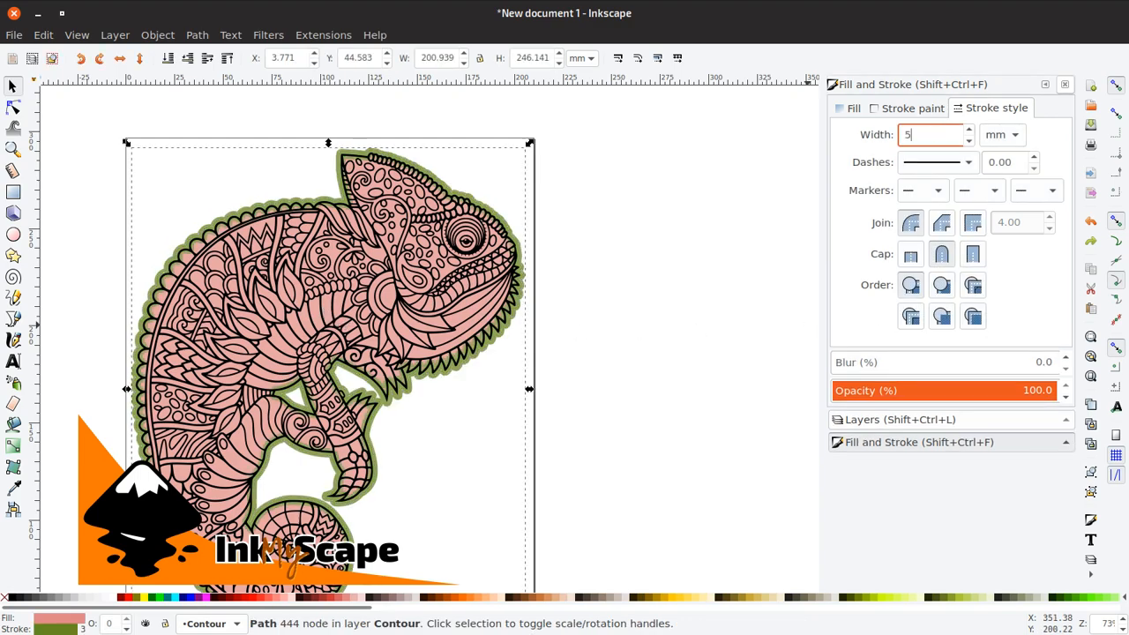
{"action": "key", "text": "Return"}
{"action": "double_click", "coordinate": [931, 134]}
{"action": "type", "text": "7"}
{"action": "key", "text": "Return"}
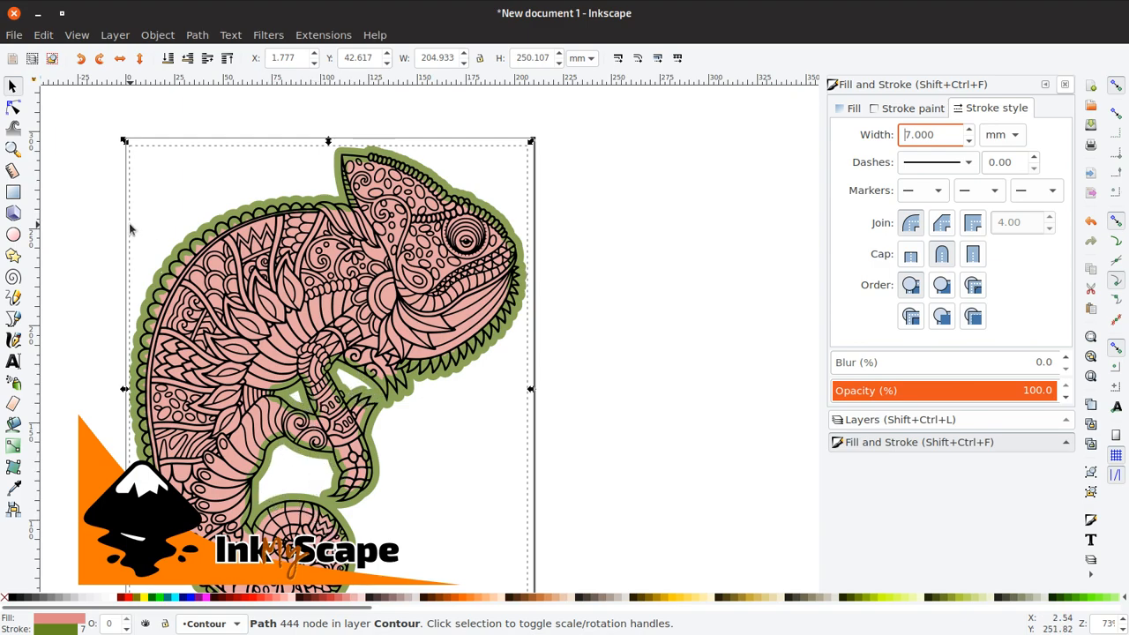
Convert the 7 mm outline to a filled shape and break it into separate pieces.
{"action": "left_click", "coordinate": [196, 36]}
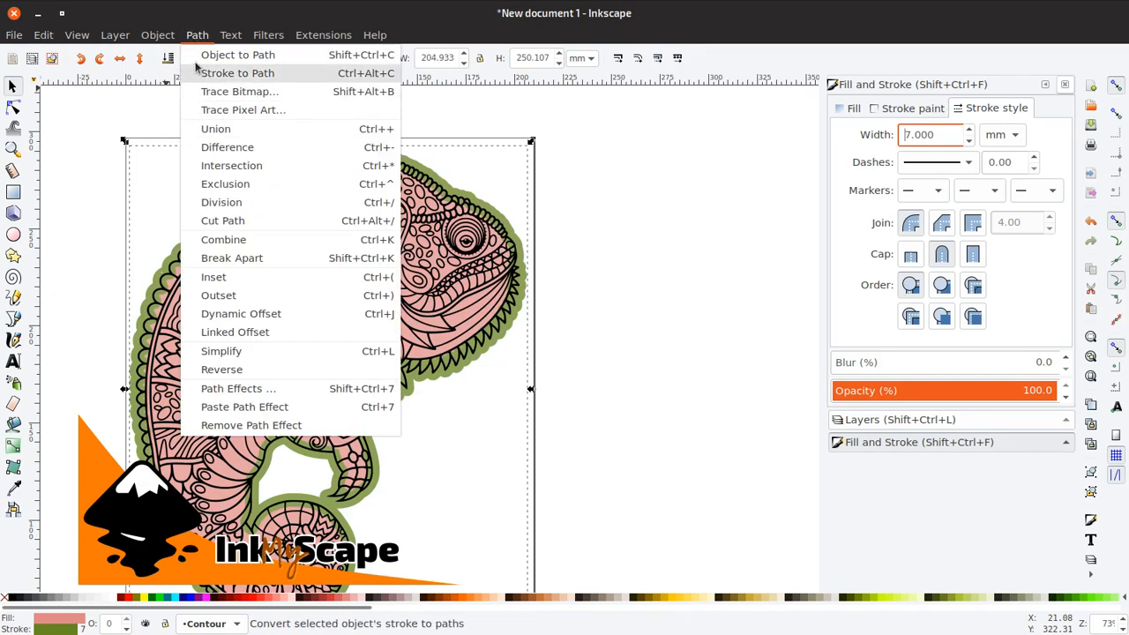
{"action": "left_click", "coordinate": [234, 74]}
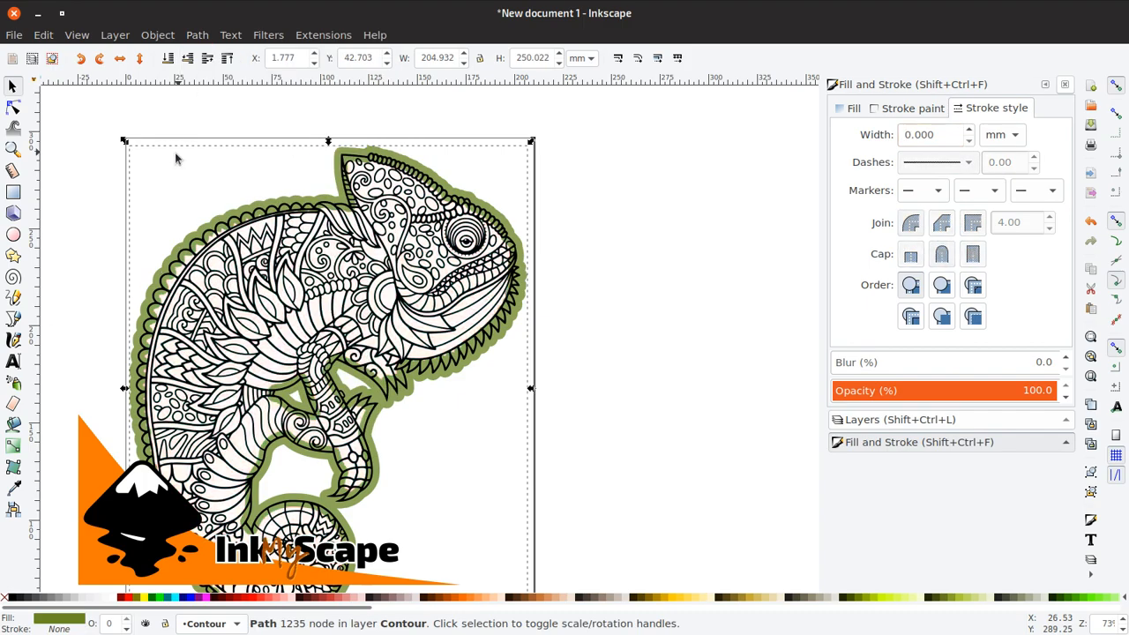
{"action": "left_click", "coordinate": [146, 37]}
{"action": "mouse_move", "coordinate": [197, 35]}
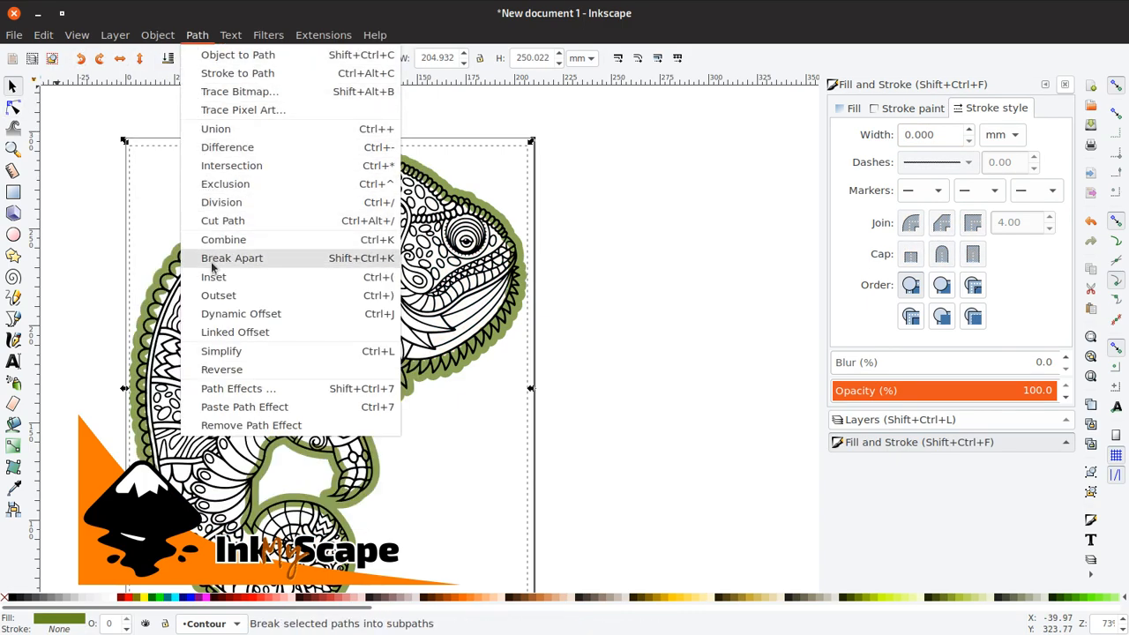
{"action": "left_click", "coordinate": [213, 263]}
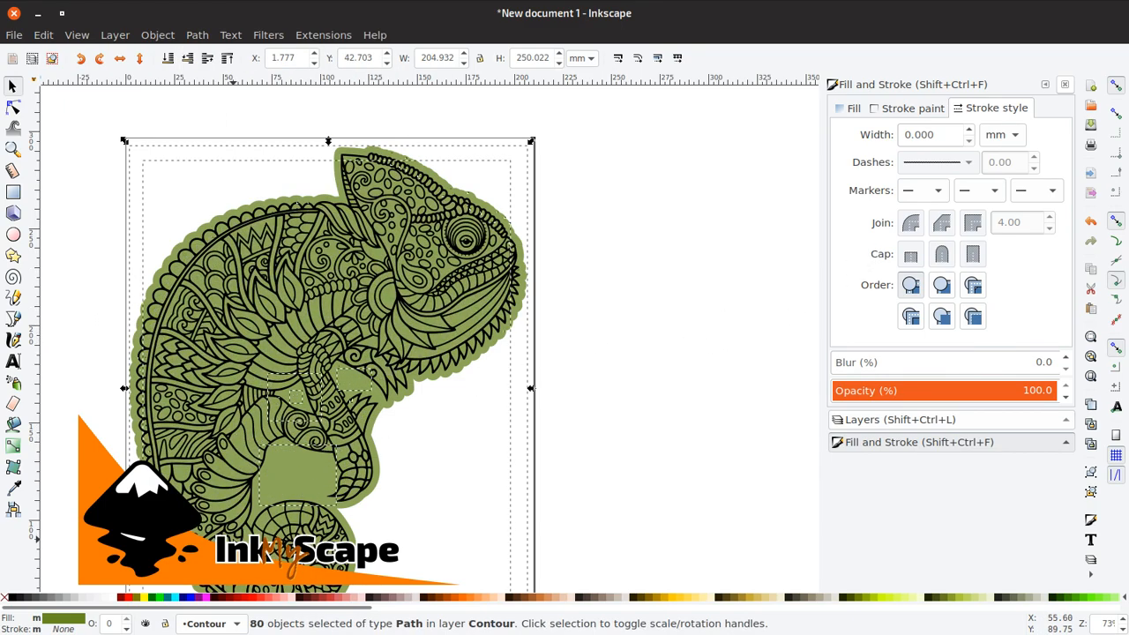
Give the pieces a 0.5 mm pink stroke, briefly deleting and restoring the green fills.
{"action": "left_click", "coordinate": [273, 601], "text": "shift"}
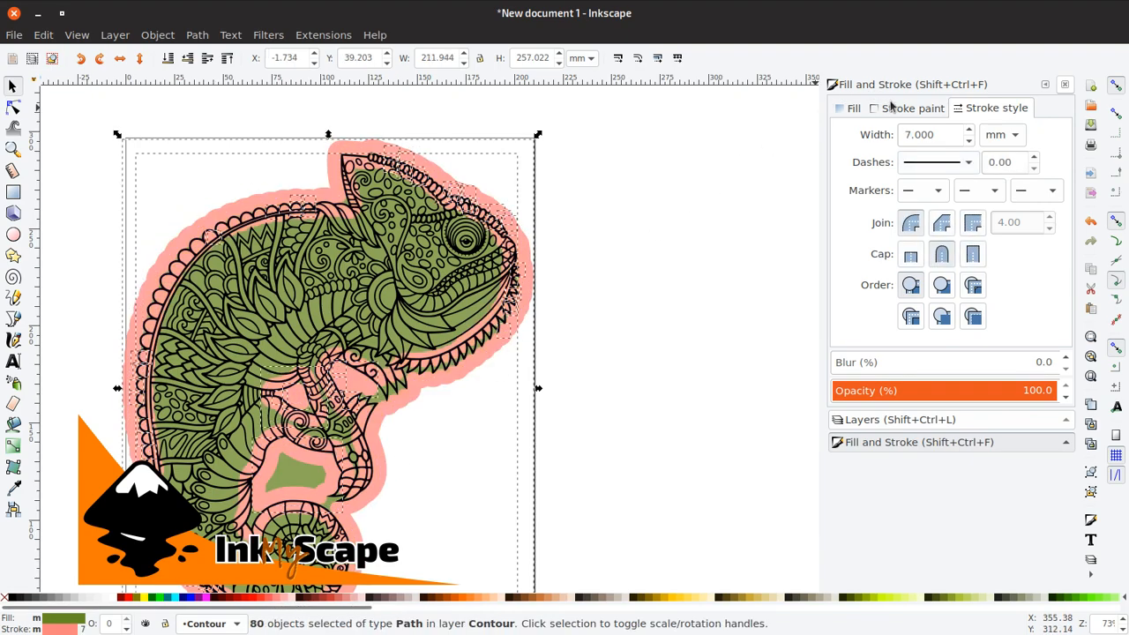
{"action": "left_click", "coordinate": [911, 138]}
{"action": "type", "text": "0.5"}
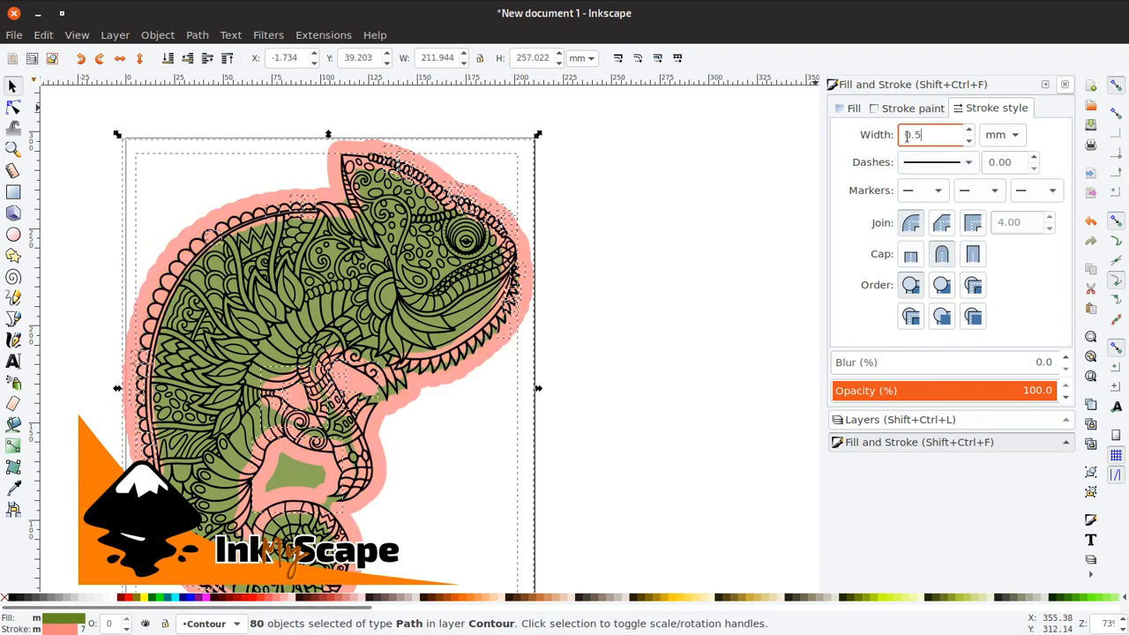
{"action": "key", "text": "Return"}
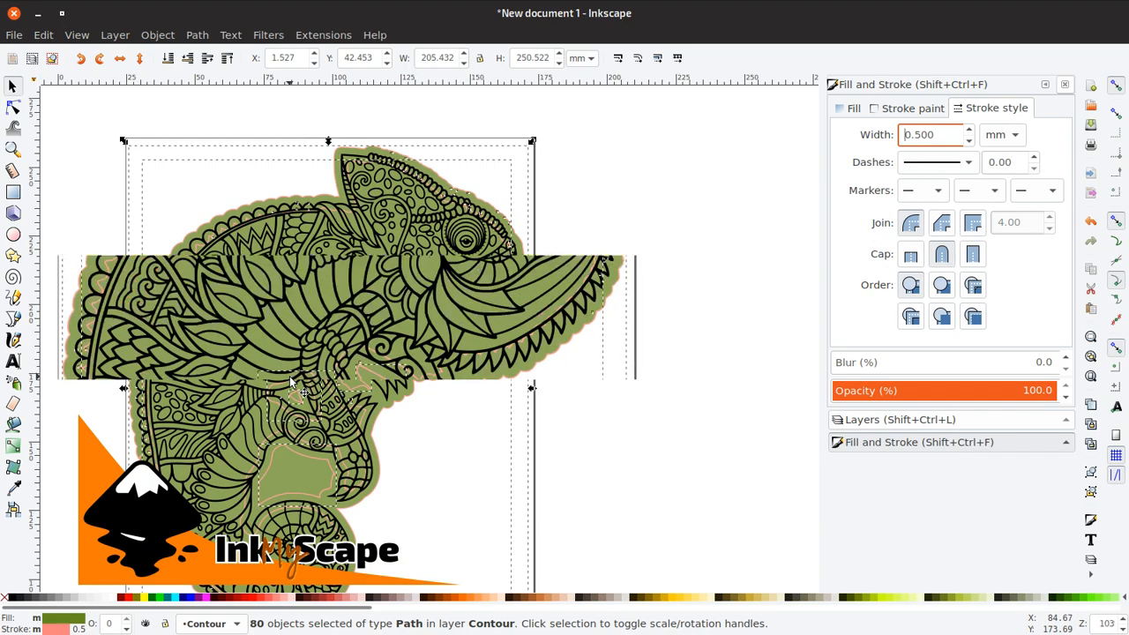
{"action": "scroll", "coordinate": [289, 376], "scroll_direction": "up", "scroll_amount": 2}
{"action": "scroll", "coordinate": [292, 378], "scroll_direction": "down", "scroll_amount": 3}
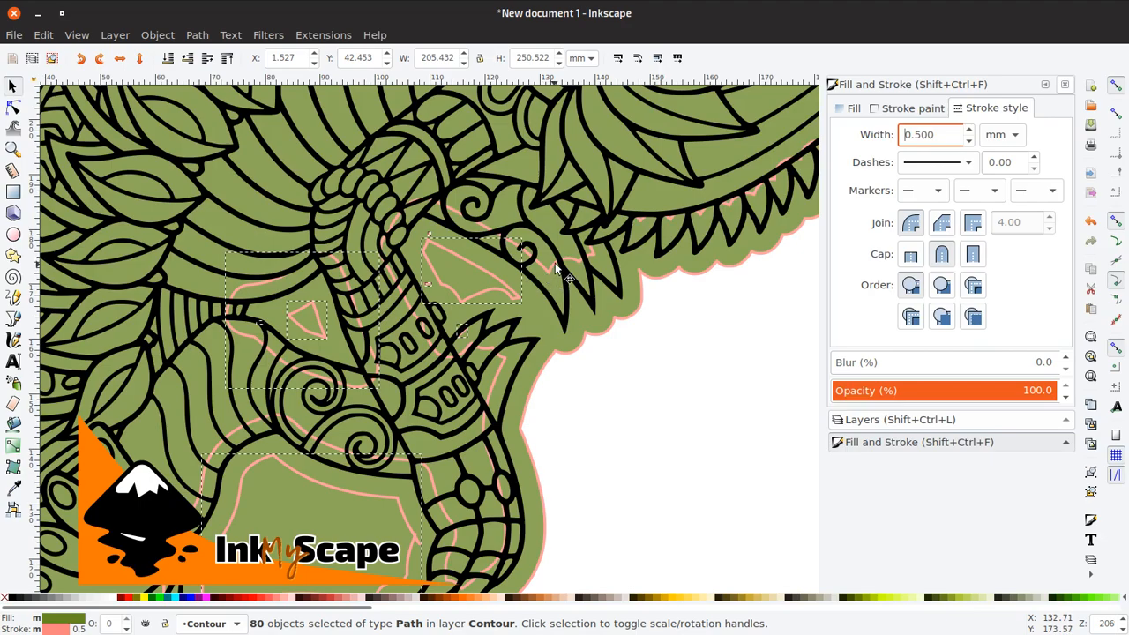
{"action": "scroll", "coordinate": [523, 298], "scroll_direction": "down", "scroll_amount": 1}
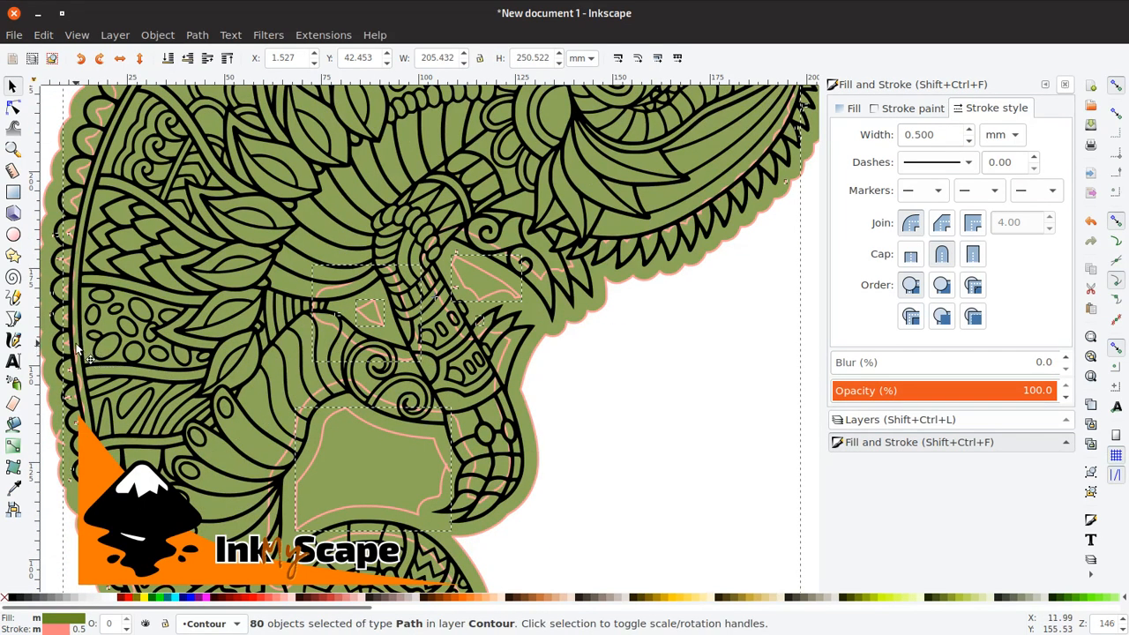
{"action": "key", "text": "Delete"}
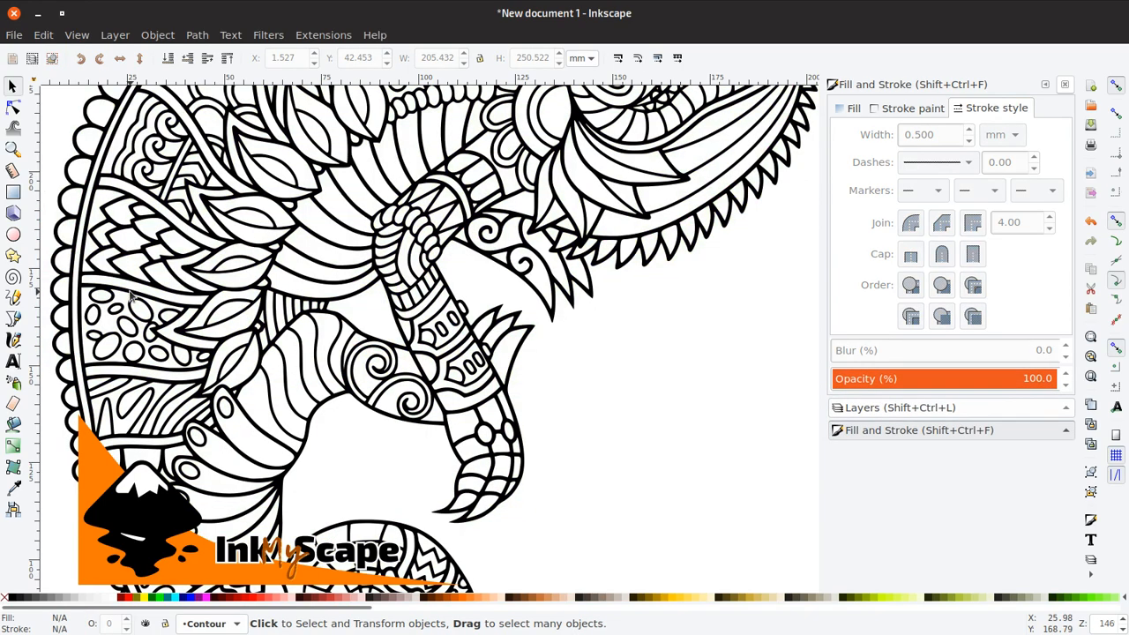
{"action": "key", "text": "ctrl+z"}
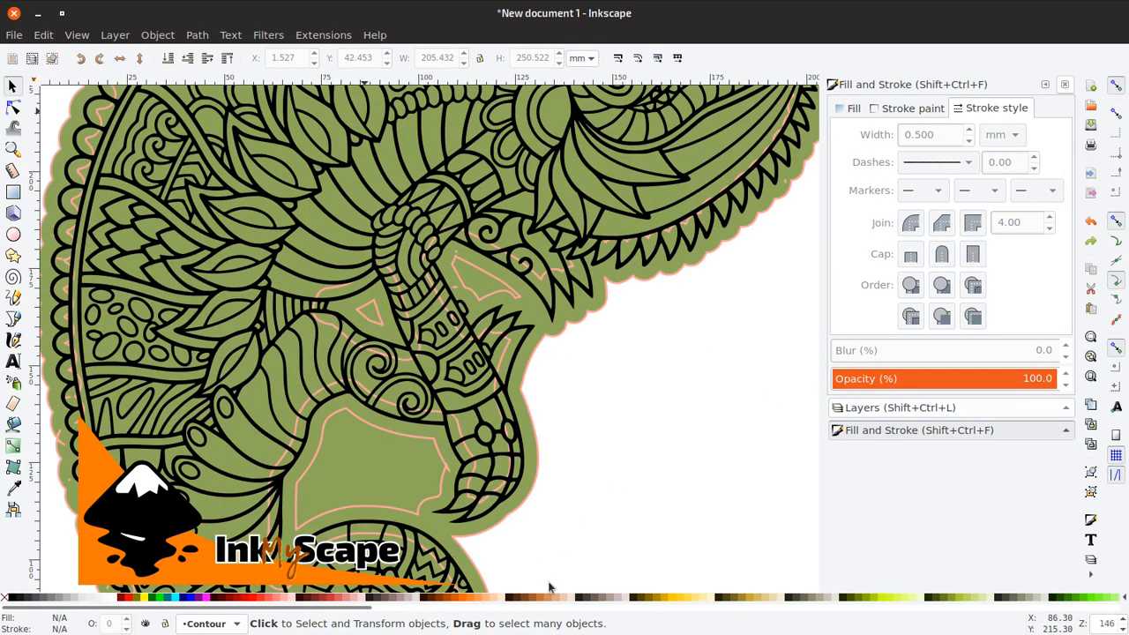
{"action": "left_click", "coordinate": [69, 342]}
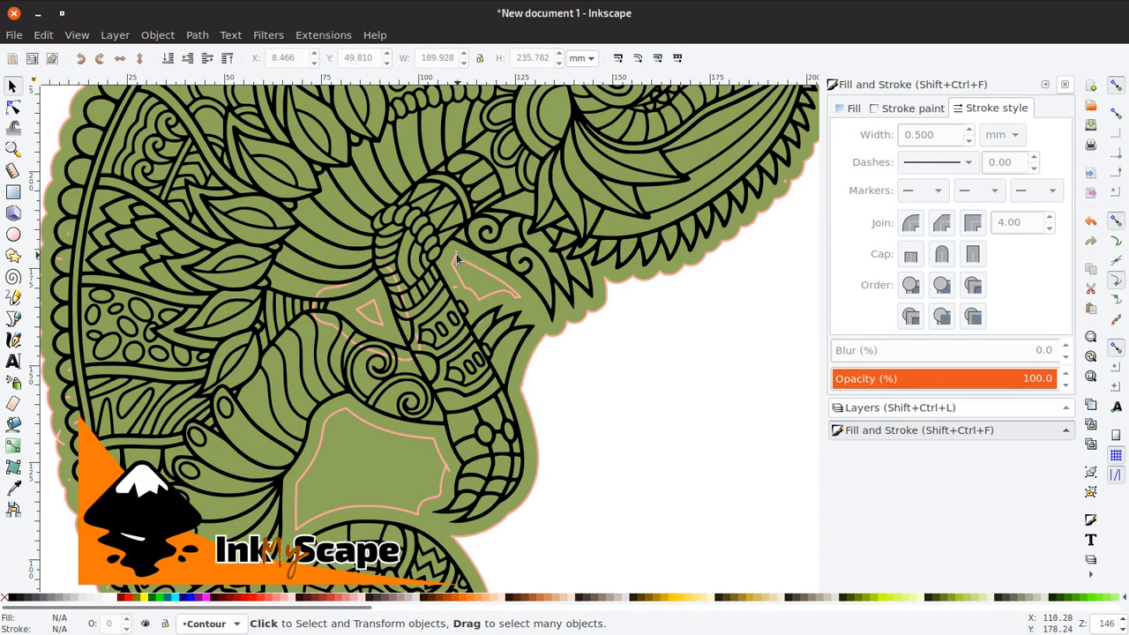
{"action": "scroll", "coordinate": [456, 258], "scroll_direction": "up", "scroll_amount": 3}
Delete the tiny stray fragments near the chameleon's front leg.
{"action": "left_click", "coordinate": [468, 340]}
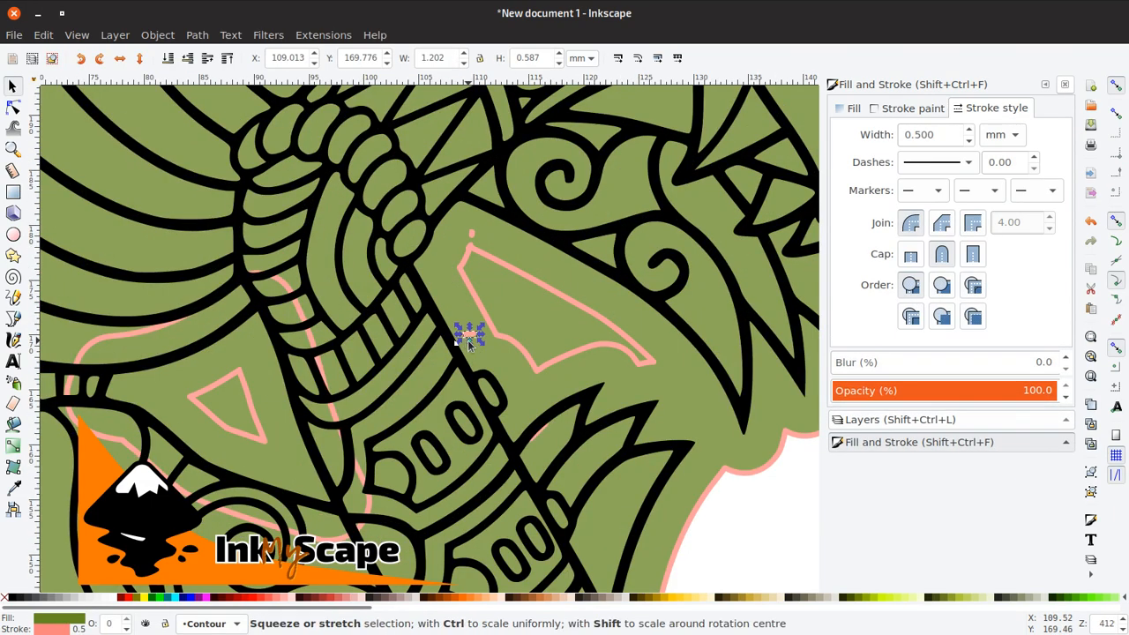
{"action": "left_click", "coordinate": [471, 232]}
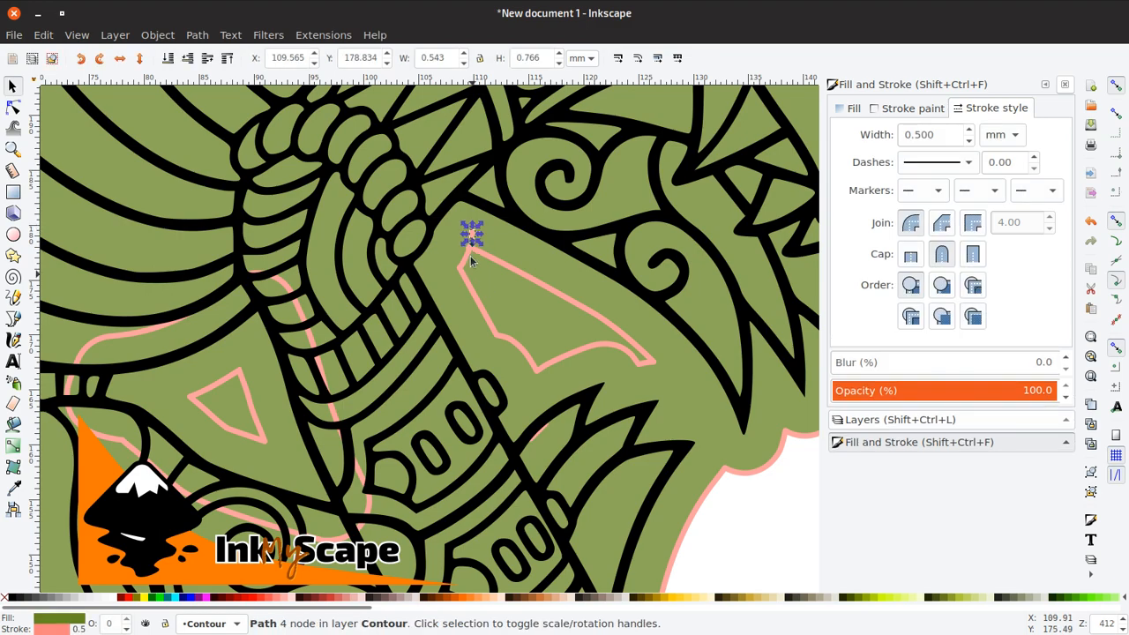
{"action": "key", "text": "Escape"}
{"action": "left_click", "coordinate": [471, 254]}
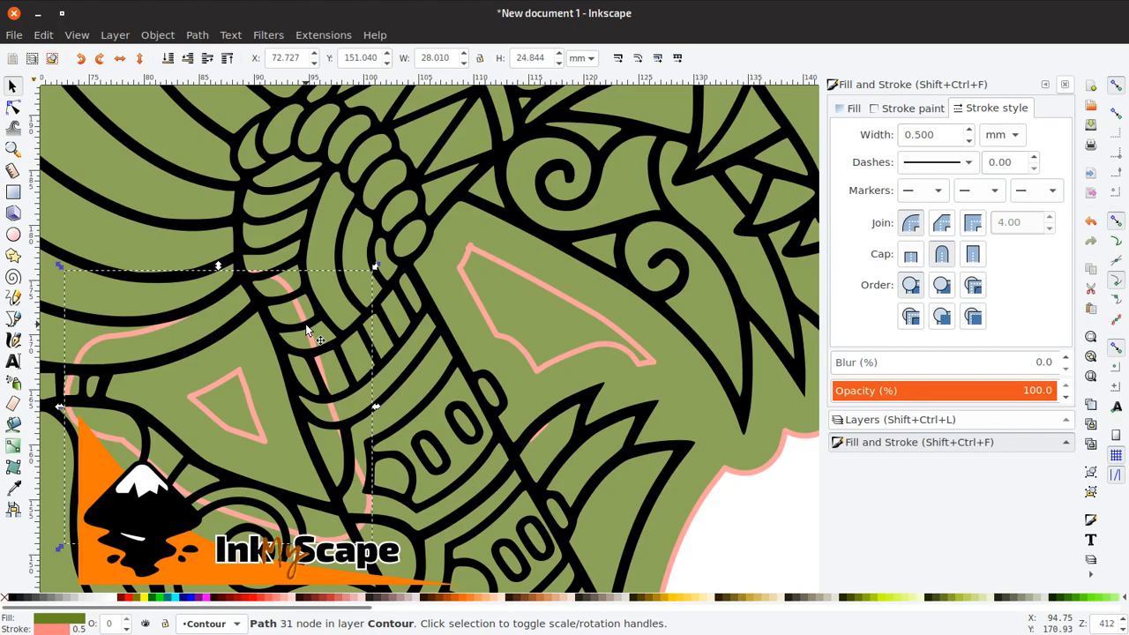
{"action": "key", "text": "Escape"}
{"action": "scroll", "coordinate": [250, 413], "scroll_direction": "down", "scroll_amount": 1}
{"action": "scroll", "coordinate": [250, 413], "scroll_direction": "down", "scroll_amount": 1}
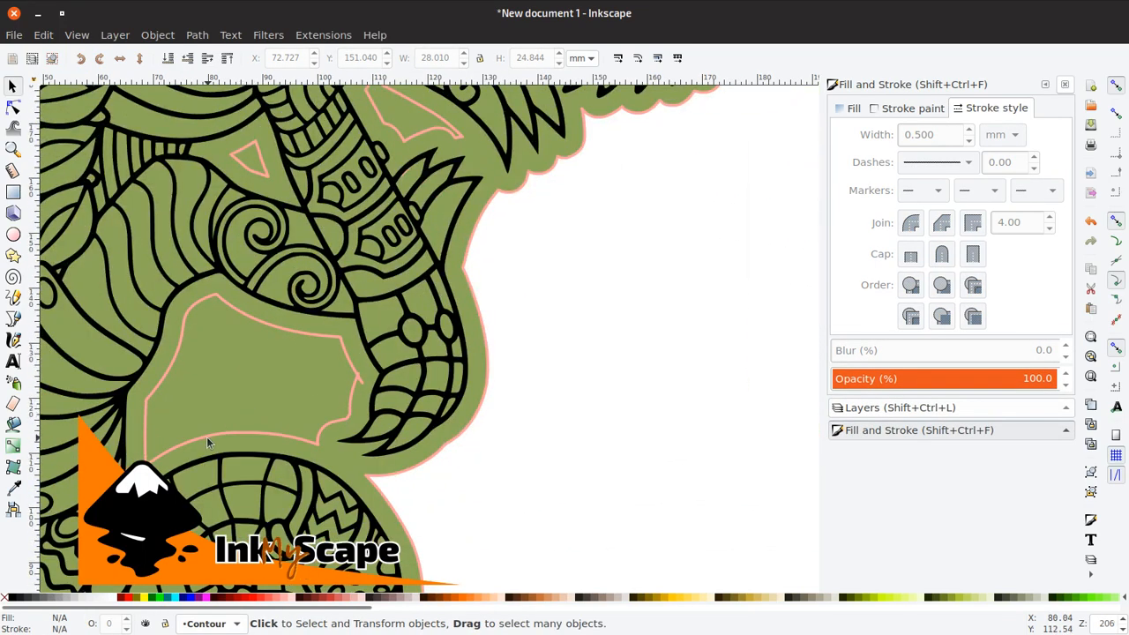
{"action": "scroll", "coordinate": [190, 439], "scroll_direction": "down", "scroll_amount": 2, "text": "ctrl"}
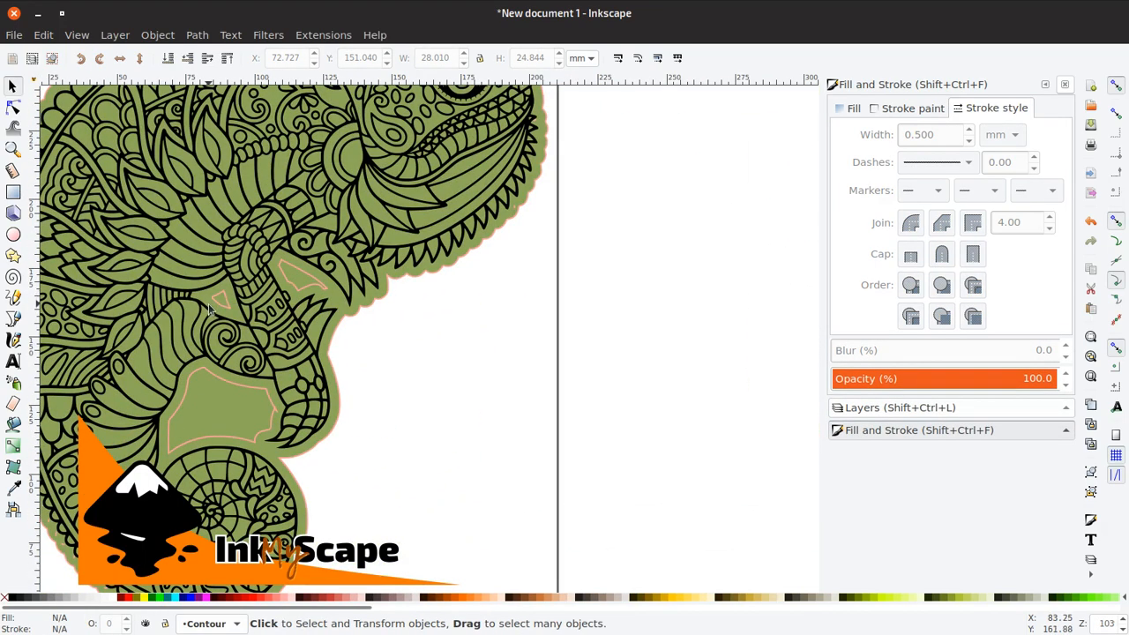
{"action": "scroll", "coordinate": [320, 305], "scroll_direction": "down", "scroll_amount": 1, "text": "ctrl"}
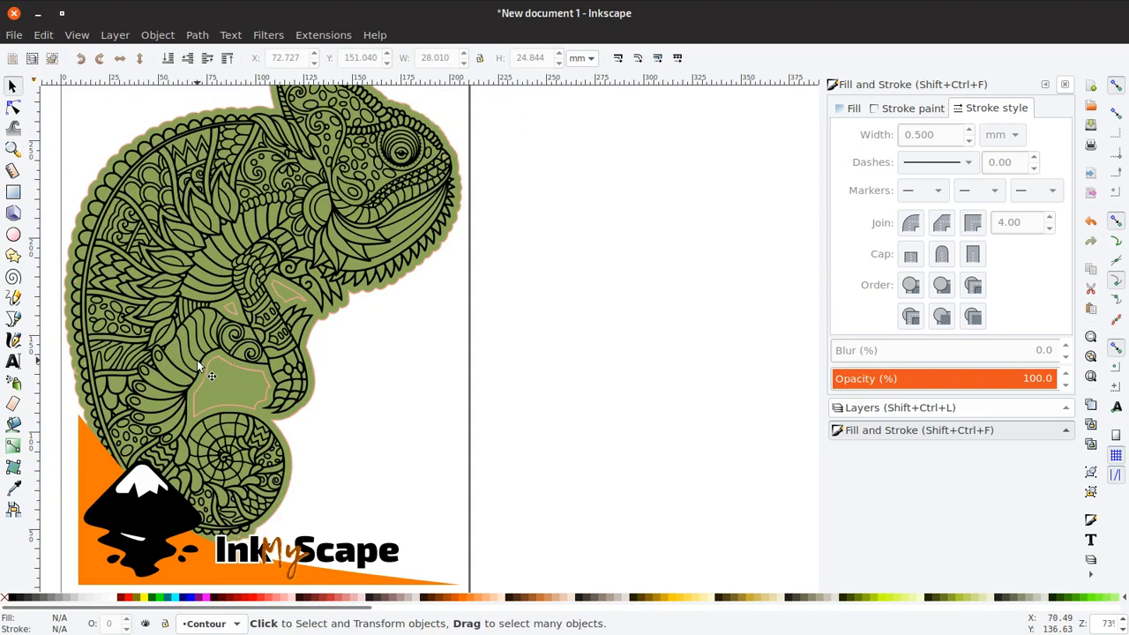
Combine the lower green pieces with the main chameleon contour into one path.
{"action": "left_click", "coordinate": [220, 357]}
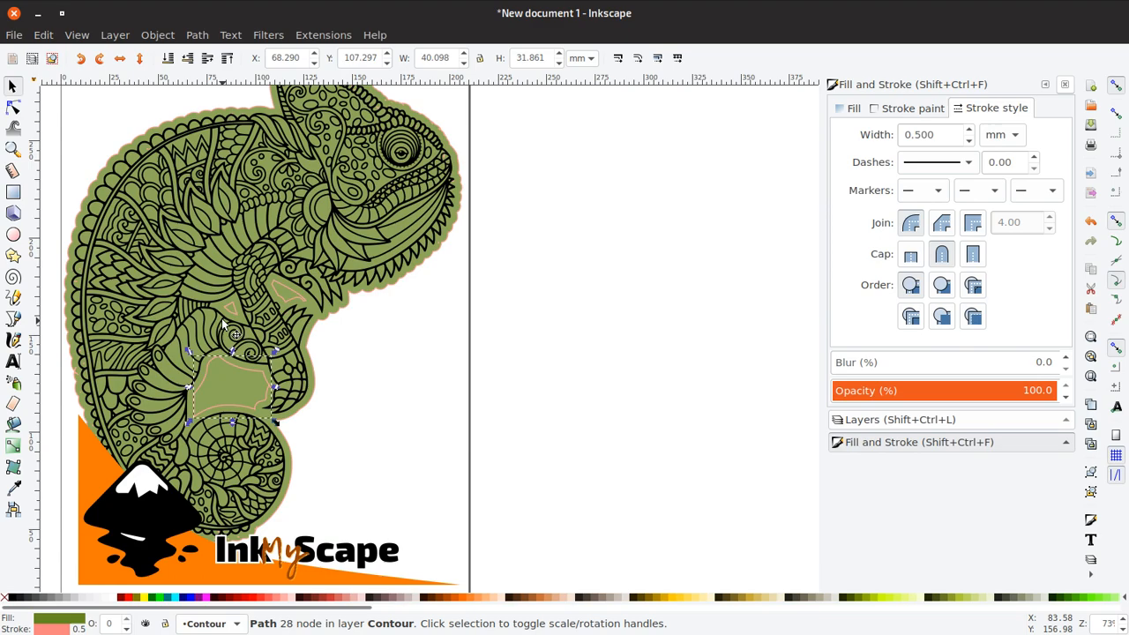
{"action": "left_click", "coordinate": [282, 293], "text": "shift"}
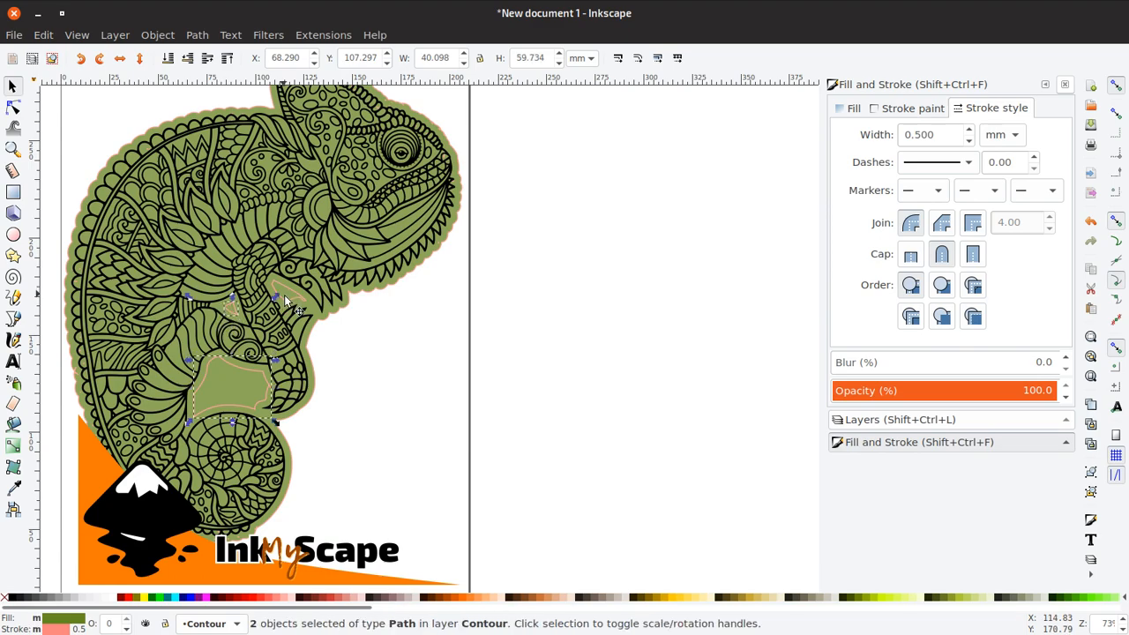
{"action": "left_click", "coordinate": [284, 294], "text": "shift"}
{"action": "left_click", "coordinate": [198, 37]}
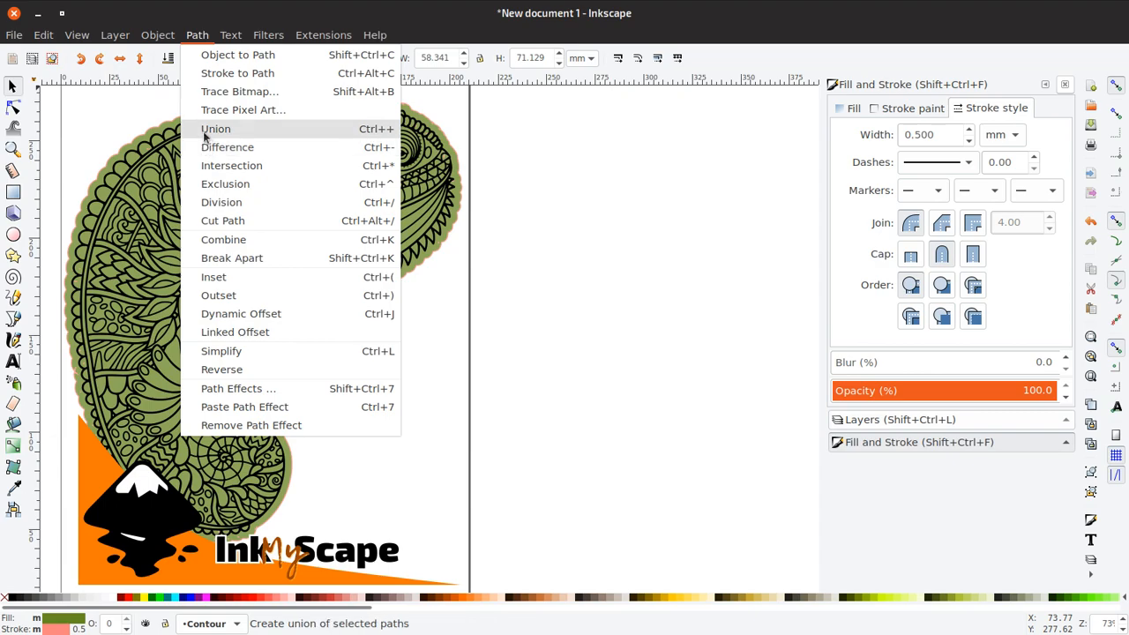
{"action": "left_click", "coordinate": [330, 456]}
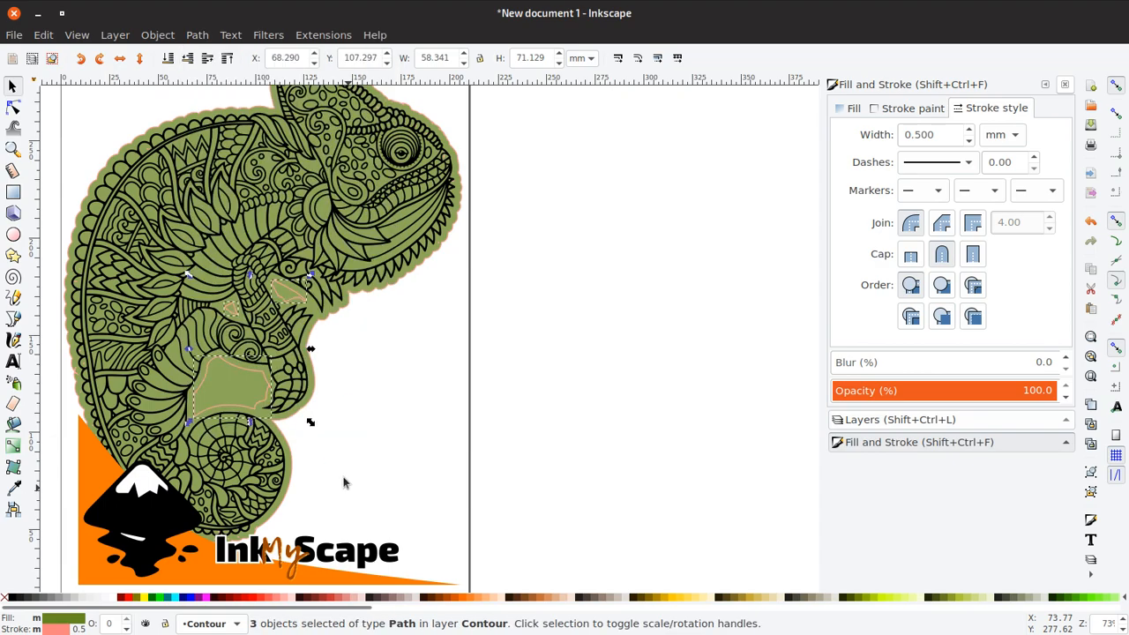
{"action": "left_click", "coordinate": [323, 417]}
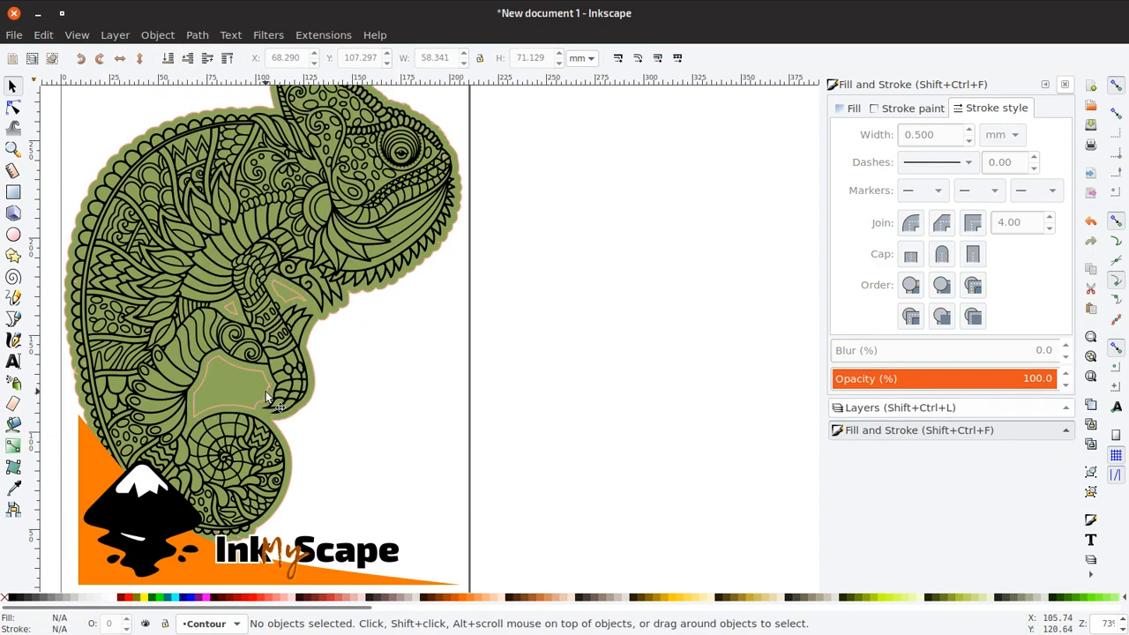
{"action": "left_click", "coordinate": [266, 391]}
{"action": "left_click", "coordinate": [301, 410], "text": "shift"}
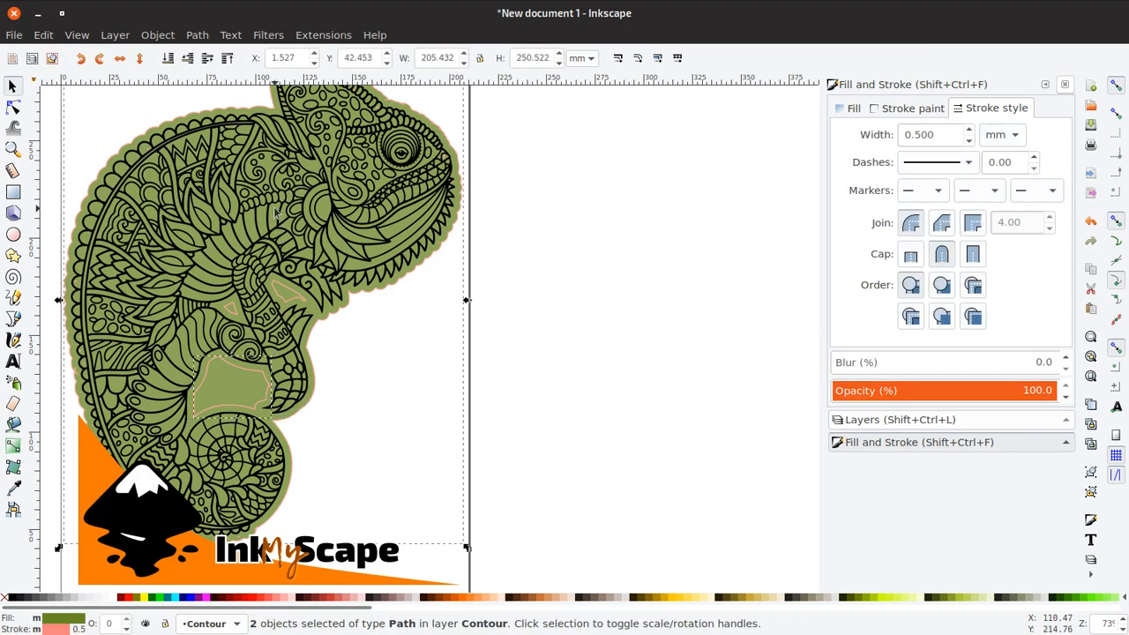
{"action": "left_click", "coordinate": [198, 35]}
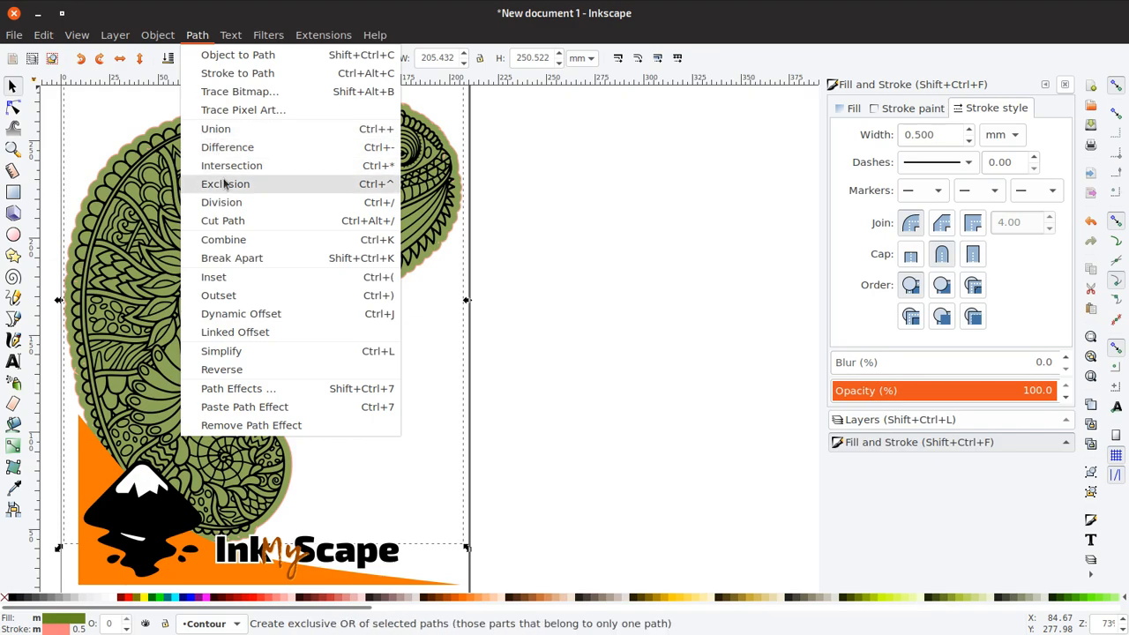
{"action": "left_click", "coordinate": [231, 239]}
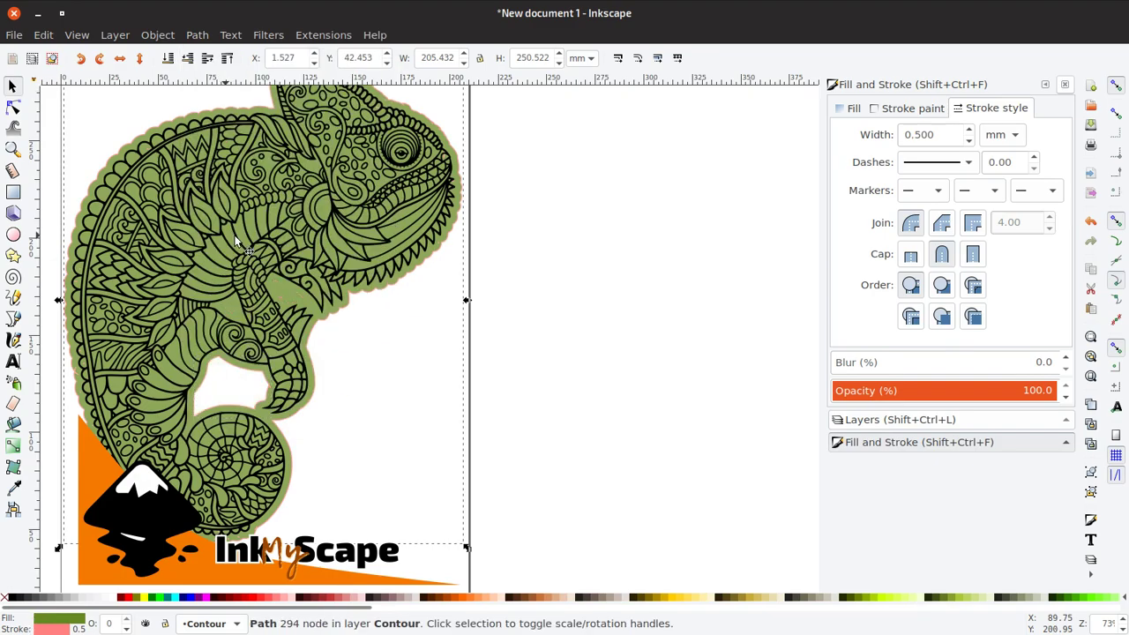
Combine the two small gap shapes near the leg into a single path.
{"action": "left_click", "coordinate": [290, 294]}
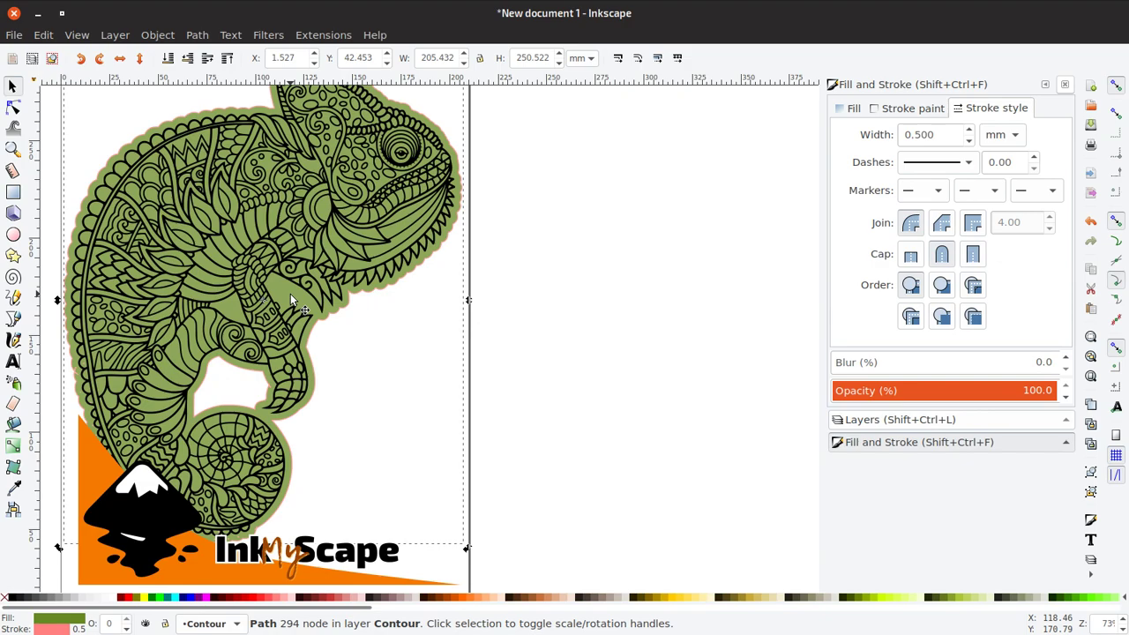
{"action": "left_click", "coordinate": [233, 307]}
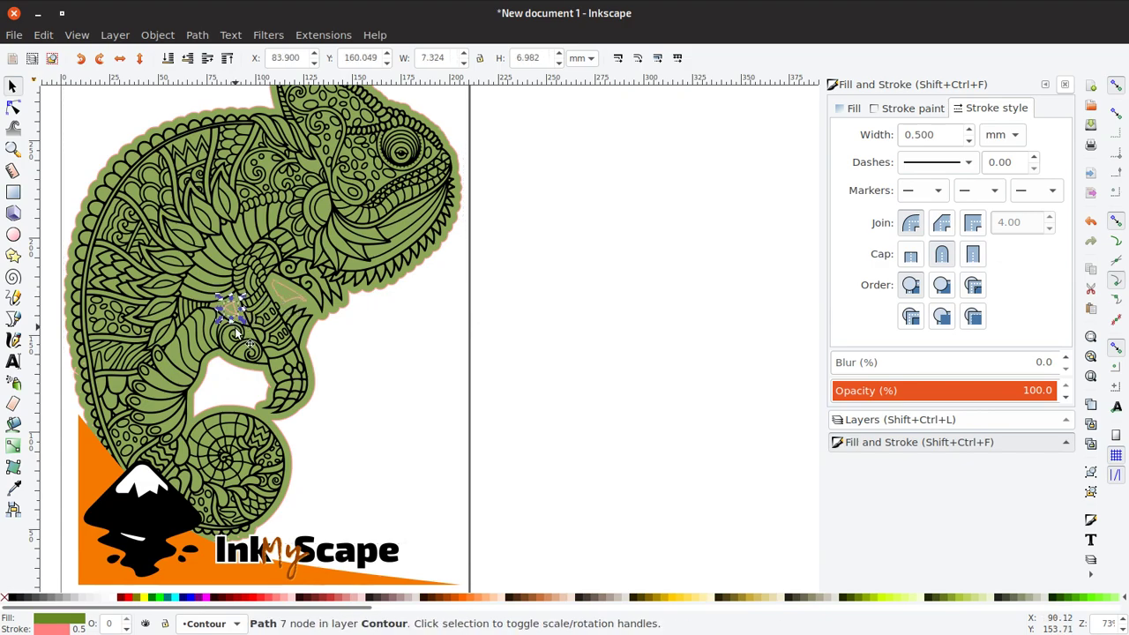
{"action": "left_click", "coordinate": [315, 318], "text": "shift"}
{"action": "left_click", "coordinate": [355, 387]}
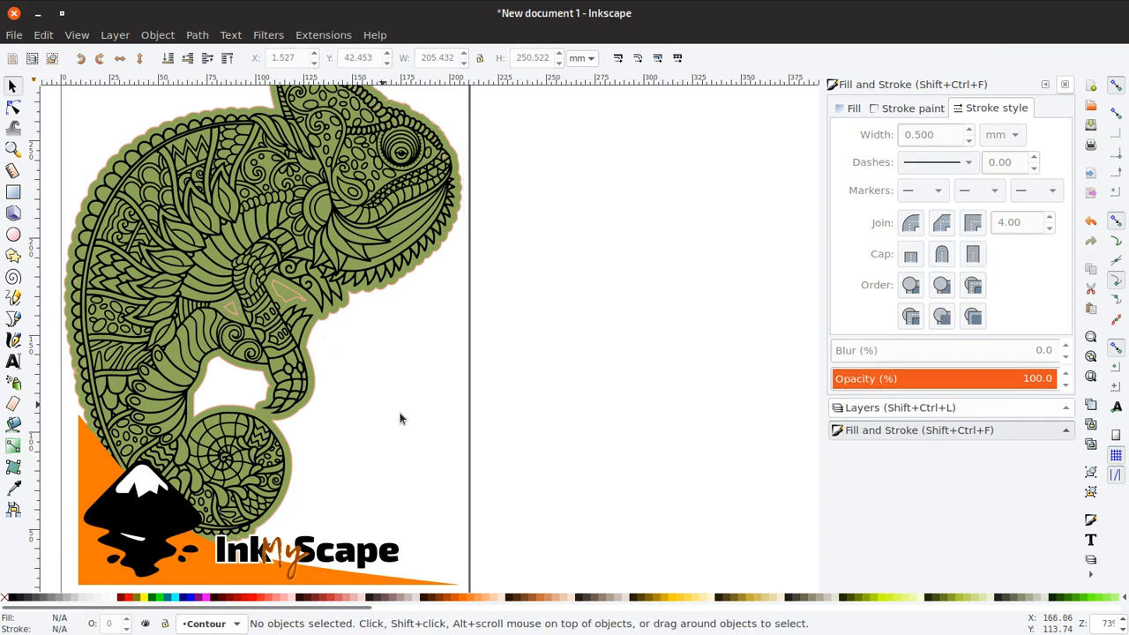
{"action": "left_click", "coordinate": [225, 309]}
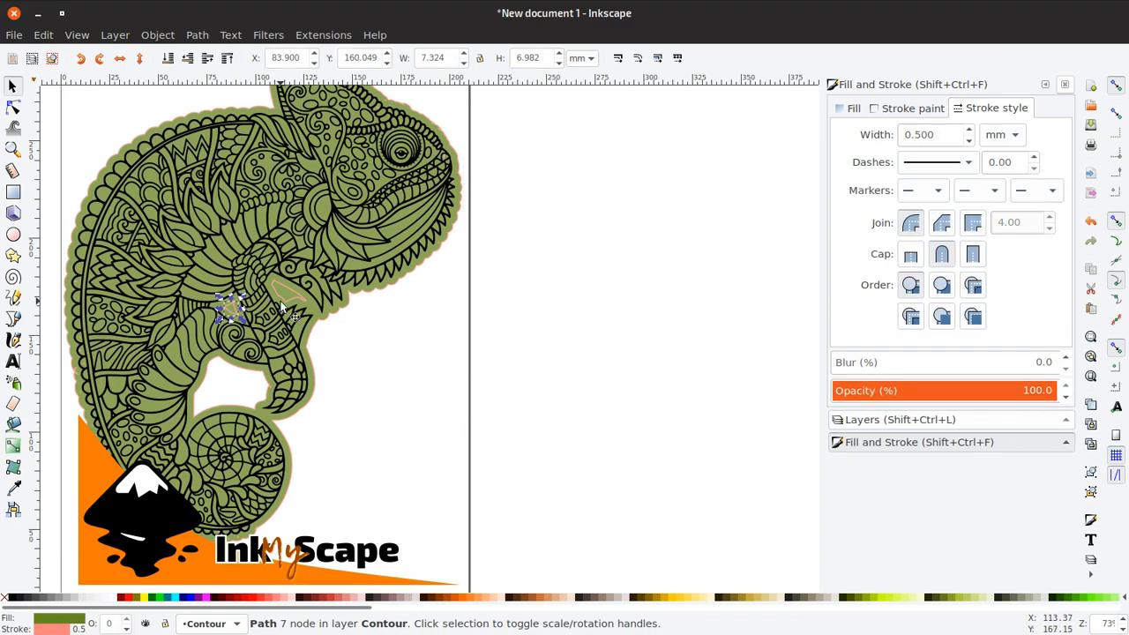
{"action": "left_click", "coordinate": [300, 316], "text": "shift"}
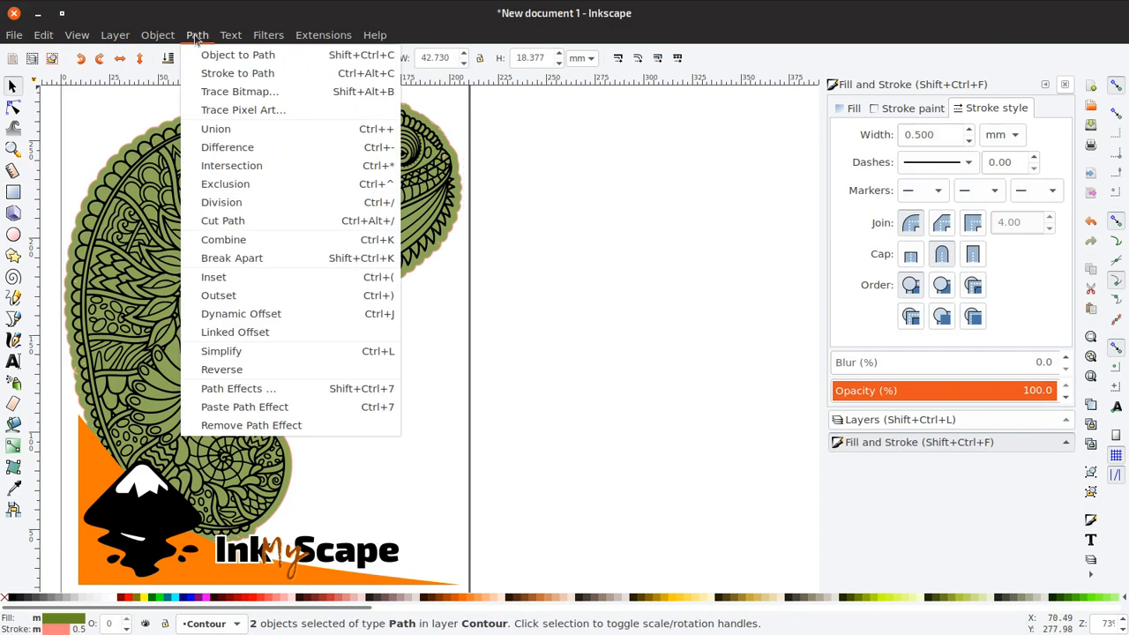
{"action": "left_click", "coordinate": [196, 35]}
{"action": "left_click", "coordinate": [216, 128]}
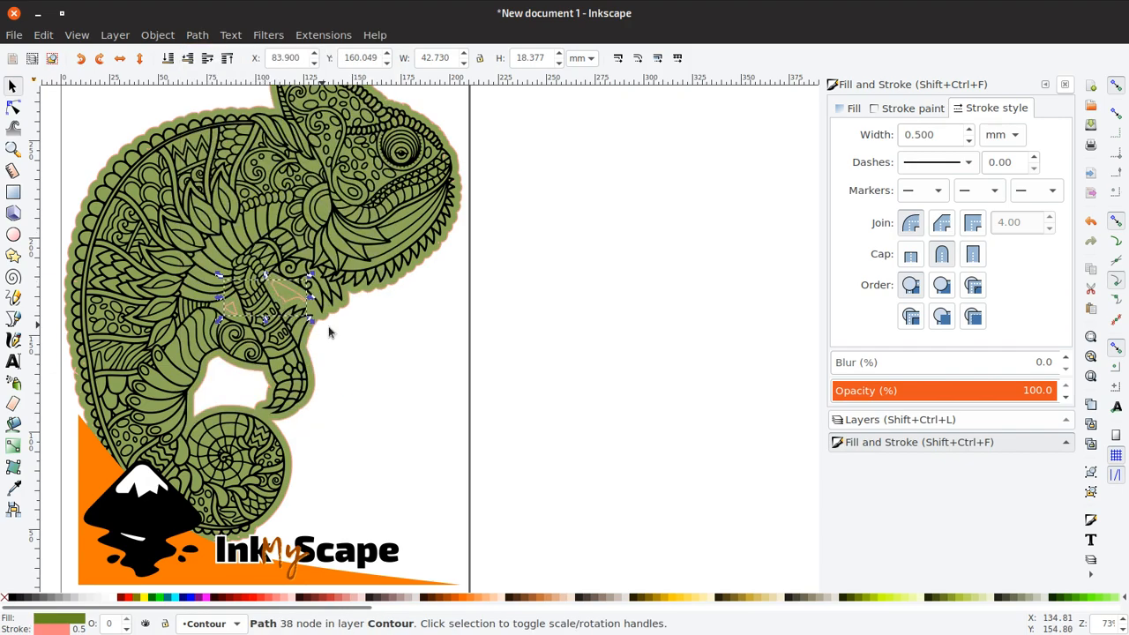
Cut the combined gap shapes out of the contour with Path > Difference.
{"action": "left_click", "coordinate": [357, 308], "text": "shift"}
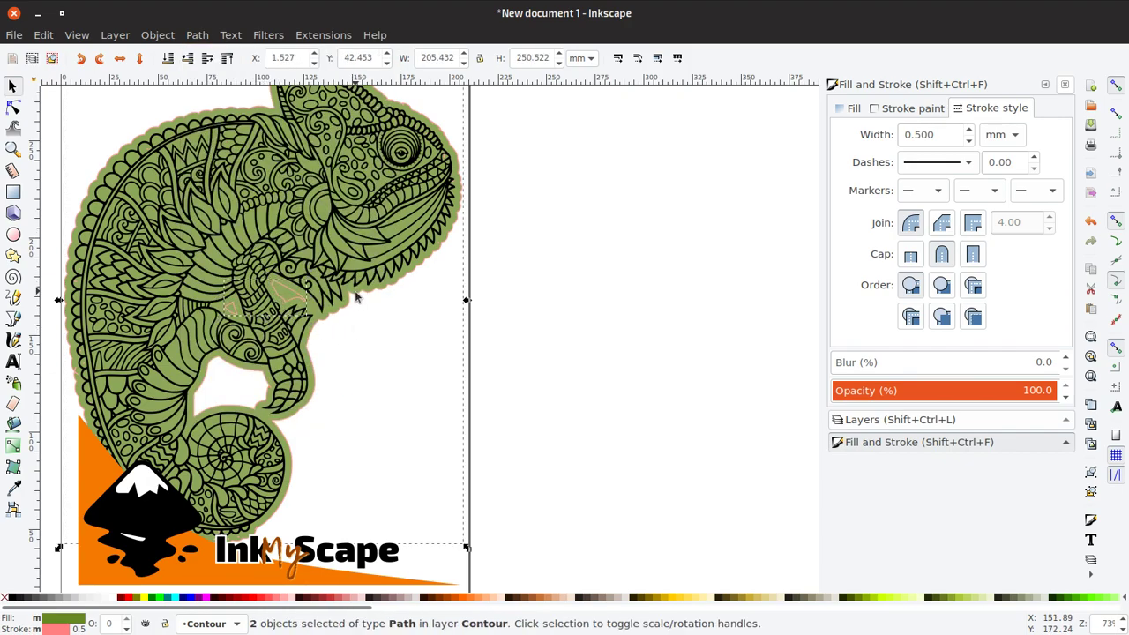
{"action": "left_click", "coordinate": [198, 36]}
{"action": "left_click", "coordinate": [211, 146]}
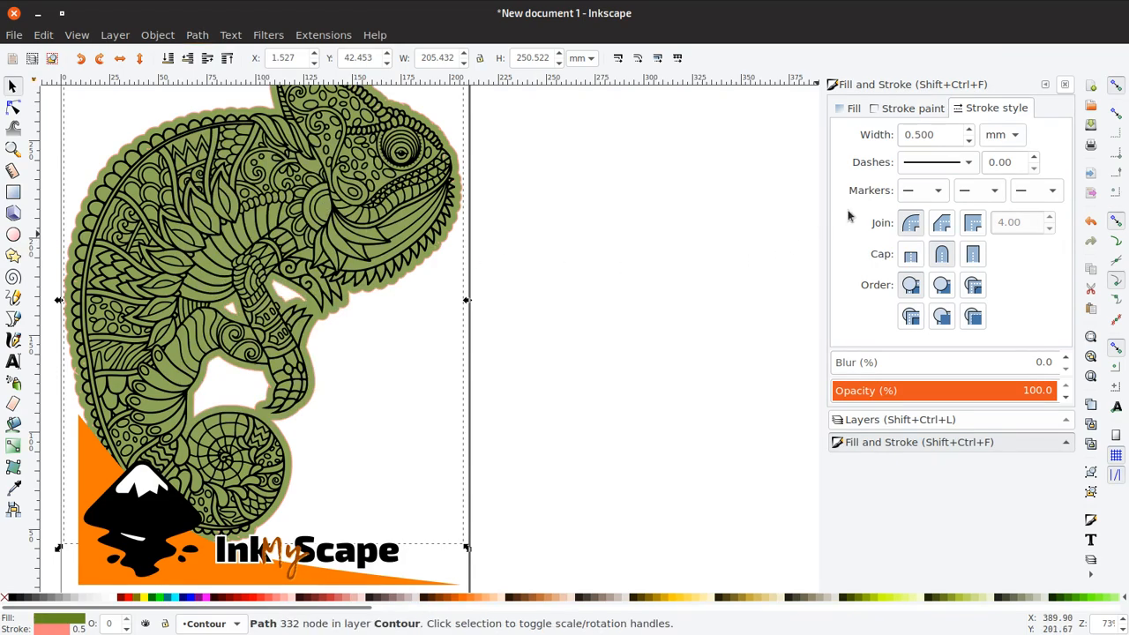
Set the green contour's stroke paint to No paint, leaving only the solid fill, and deselect.
{"action": "left_click", "coordinate": [891, 110]}
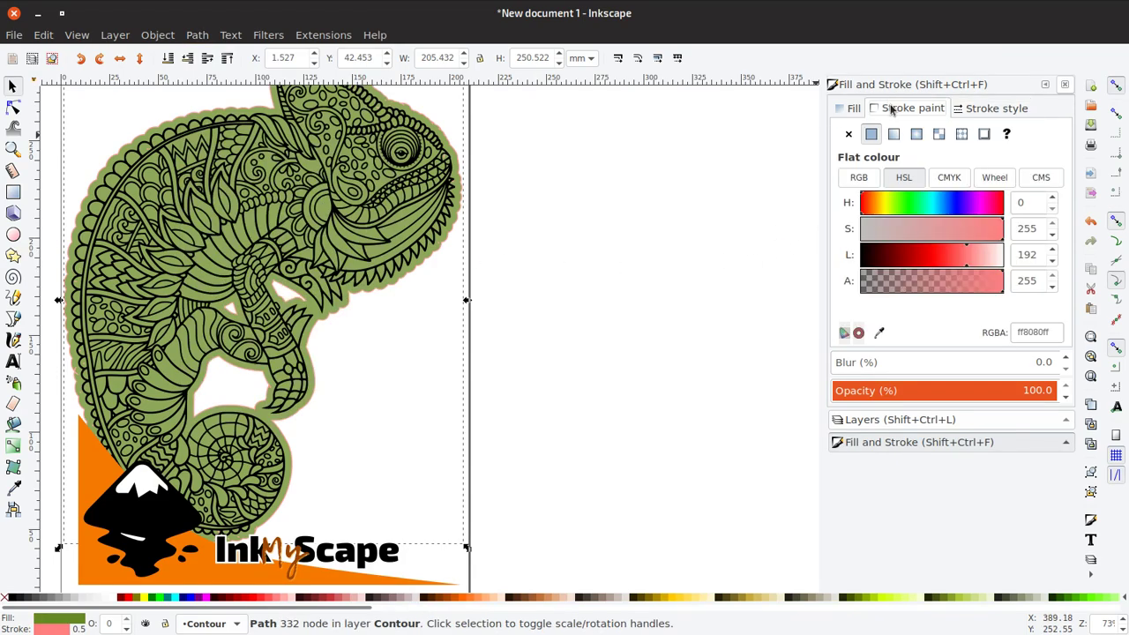
{"action": "left_click", "coordinate": [849, 133]}
{"action": "left_click", "coordinate": [368, 374]}
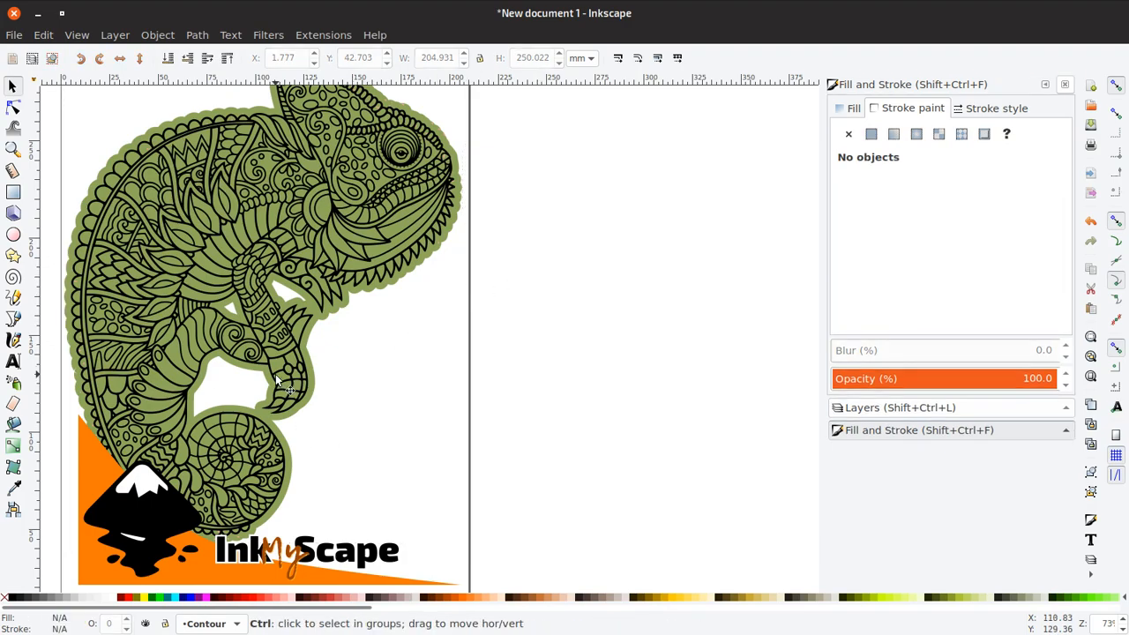
{"action": "scroll", "coordinate": [253, 352], "scroll_direction": "down", "scroll_amount": 1}
{"action": "scroll", "coordinate": [250, 343], "scroll_direction": "up", "scroll_amount": 1}
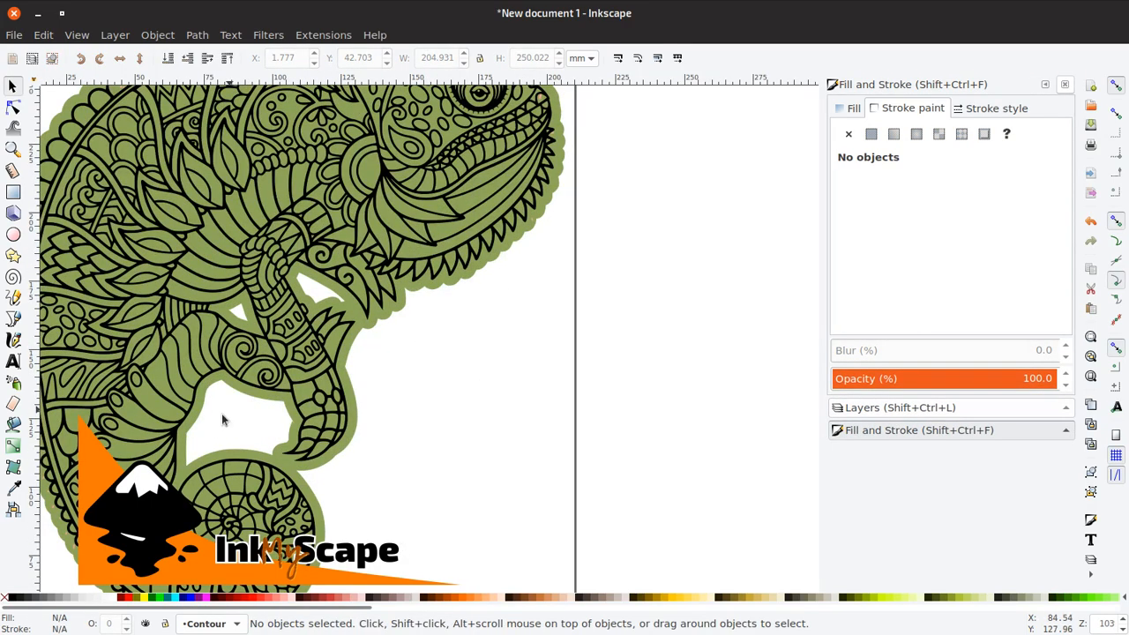
{"action": "scroll", "coordinate": [196, 468], "scroll_direction": "down", "scroll_amount": 1}
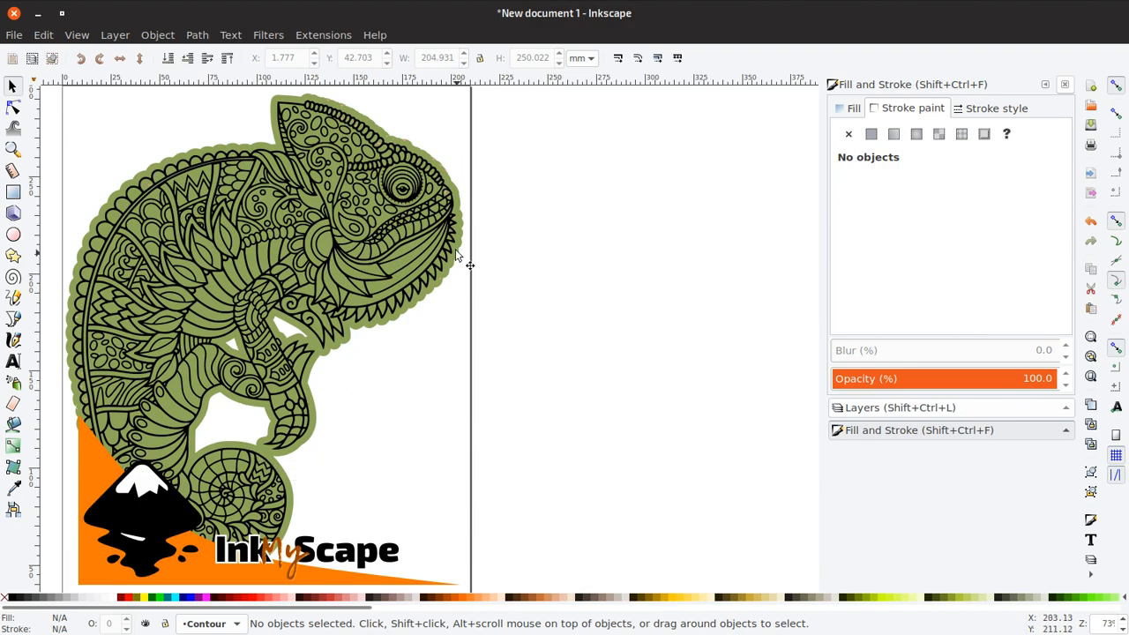
{"action": "scroll", "coordinate": [446, 194], "scroll_direction": "up", "scroll_amount": 2}
{"action": "scroll", "coordinate": [445, 194], "scroll_direction": "up", "scroll_amount": 2}
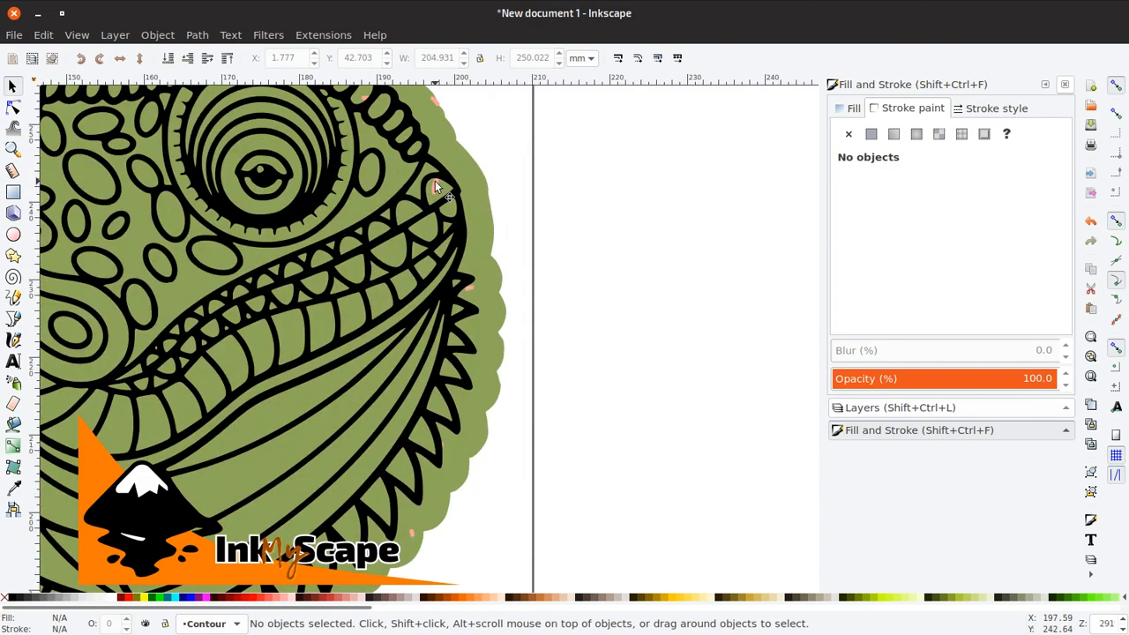
Delete a pink leftover scrap and attempt to rubber-band the scraps near the head outline.
{"action": "left_click", "coordinate": [435, 183], "text": "ctrl"}
{"action": "key", "text": "Delete"}
{"action": "scroll", "coordinate": [437, 201], "scroll_direction": "up", "scroll_amount": 4}
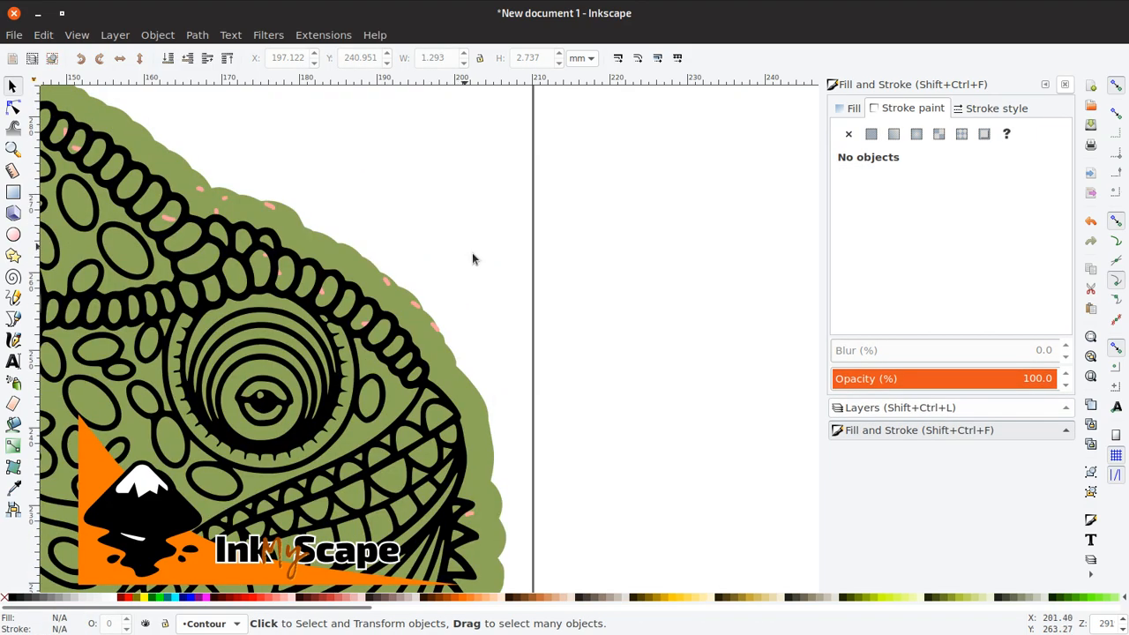
{"action": "mouse_move", "coordinate": [582, 396]}
{"action": "left_mouse_down"}
{"action": "mouse_move", "coordinate": [61, 133]}
{"action": "mouse_move", "coordinate": [355, 180]}
{"action": "mouse_move", "coordinate": [373, 198]}
{"action": "left_mouse_up"}
{"action": "scroll", "coordinate": [104, 221], "scroll_direction": "down", "scroll_amount": 1}
{"action": "scroll", "coordinate": [103, 215], "scroll_direction": "down", "scroll_amount": 1}
{"action": "scroll", "coordinate": [101, 219], "scroll_direction": "down", "scroll_amount": 1}
{"action": "scroll", "coordinate": [144, 403], "scroll_direction": "down", "scroll_amount": 2}
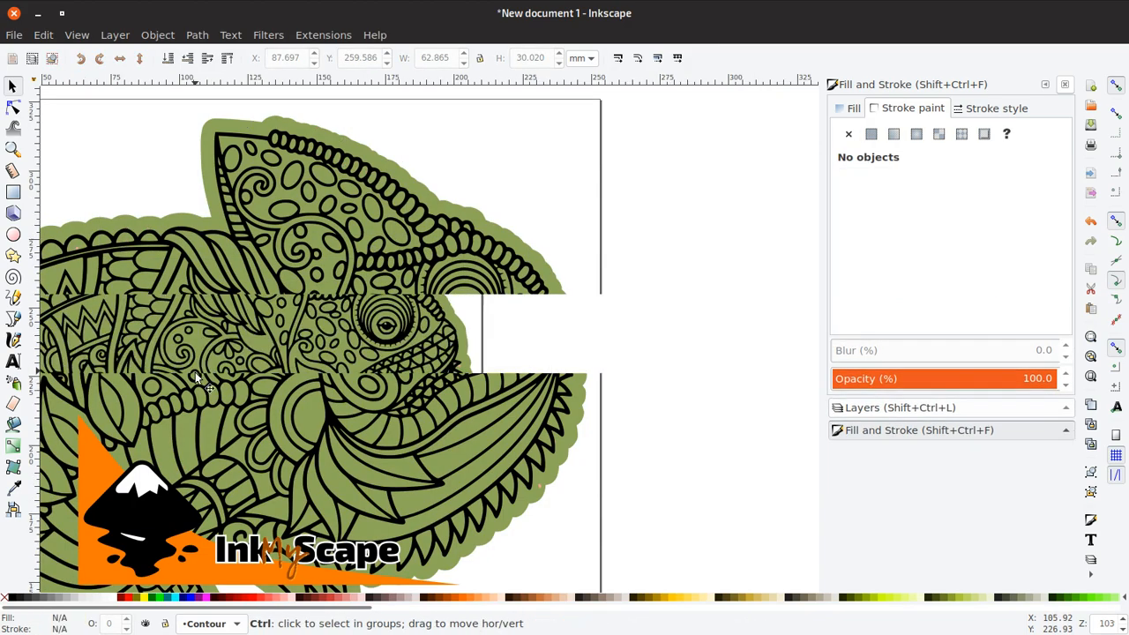
{"action": "scroll", "coordinate": [150, 403], "scroll_direction": "left", "scroll_amount": 2}
{"action": "scroll", "coordinate": [172, 405], "scroll_direction": "up", "scroll_amount": 1}
{"action": "scroll", "coordinate": [172, 405], "scroll_direction": "up", "scroll_amount": 1}
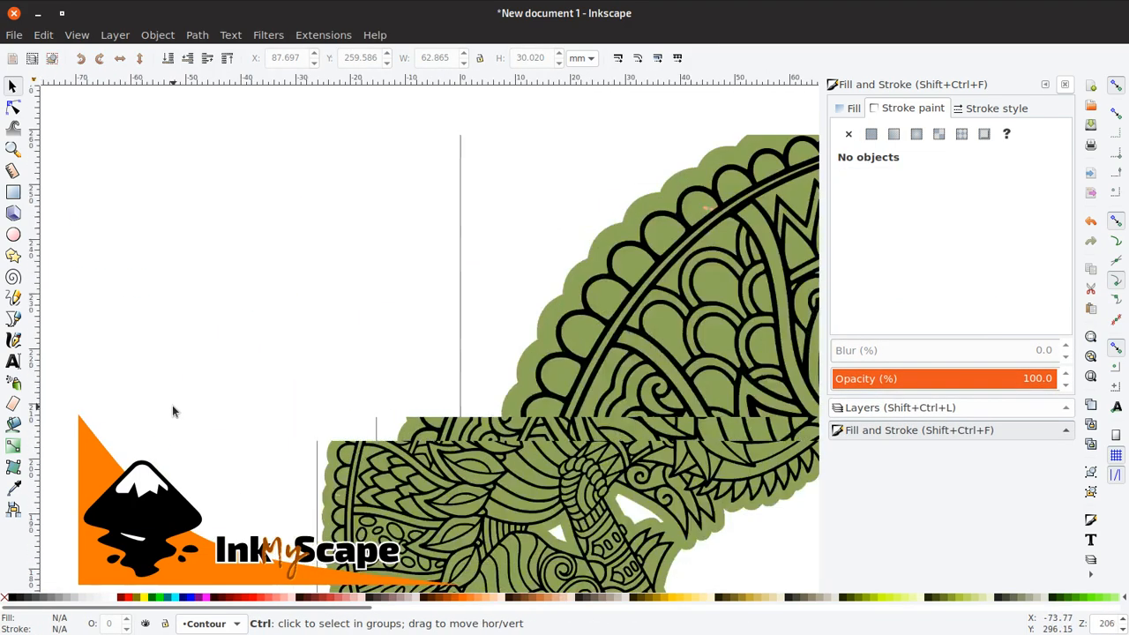
{"action": "scroll", "coordinate": [195, 388], "scroll_direction": "up", "scroll_amount": 1}
{"action": "scroll", "coordinate": [212, 377], "scroll_direction": "right", "scroll_amount": 2}
{"action": "left_click_drag", "start_coordinate": [279, 174], "coordinate": [716, 422]}
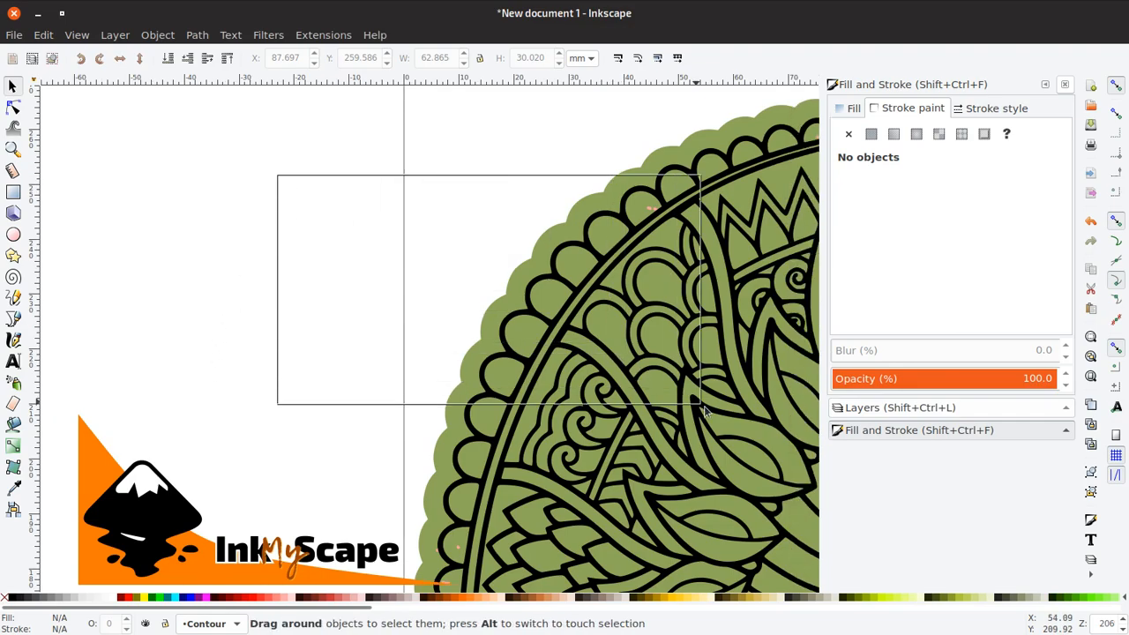
{"action": "left_click", "coordinate": [427, 450]}
{"action": "scroll", "coordinate": [427, 450], "scroll_direction": "down", "scroll_amount": 5}
{"action": "left_click_drag", "start_coordinate": [288, 243], "coordinate": [603, 562]}
{"action": "scroll", "coordinate": [441, 397], "scroll_direction": "down", "scroll_amount": 5}
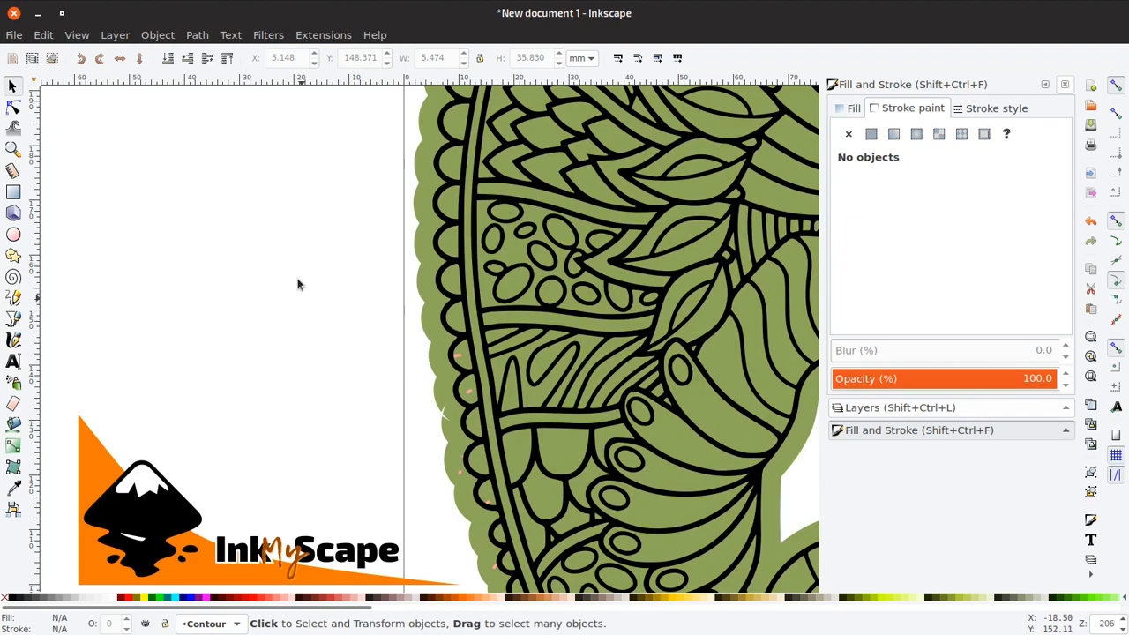
{"action": "mouse_move", "coordinate": [294, 217]}
{"action": "left_mouse_down"}
{"action": "mouse_move", "coordinate": [470, 533]}
{"action": "mouse_move", "coordinate": [600, 589]}
{"action": "left_mouse_up"}
Rubber-band the scraps along the tail edge, cancel, then select all pieces on the Contour layer.
{"action": "left_click", "coordinate": [504, 495]}
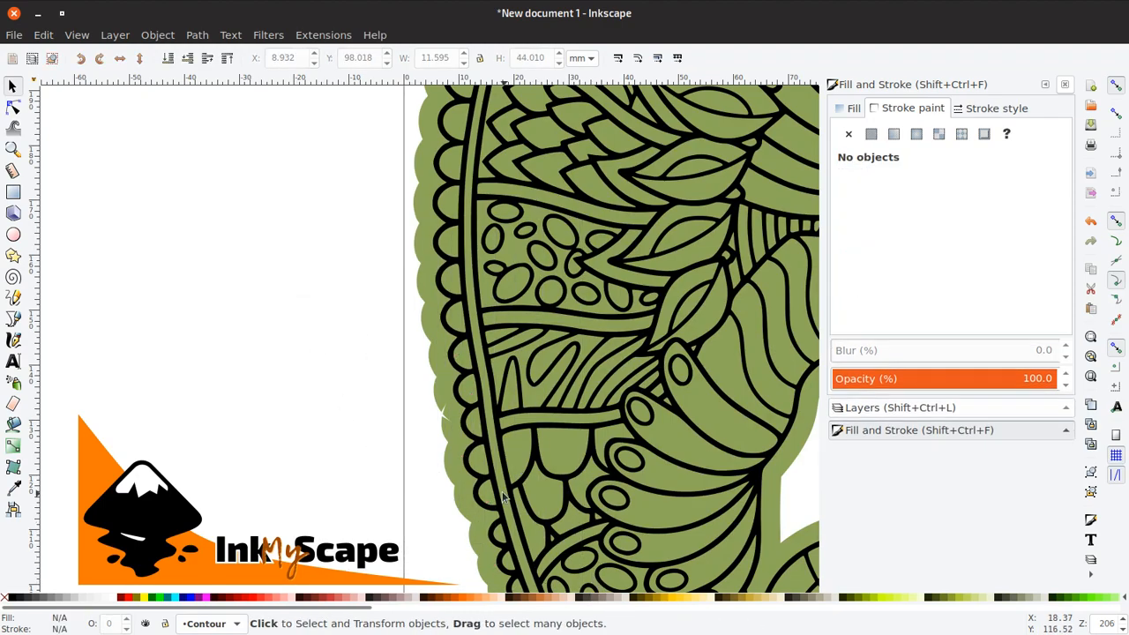
{"action": "scroll", "coordinate": [496, 492], "scroll_direction": "down", "scroll_amount": 5}
{"action": "left_click_drag", "start_coordinate": [370, 169], "coordinate": [752, 552]}
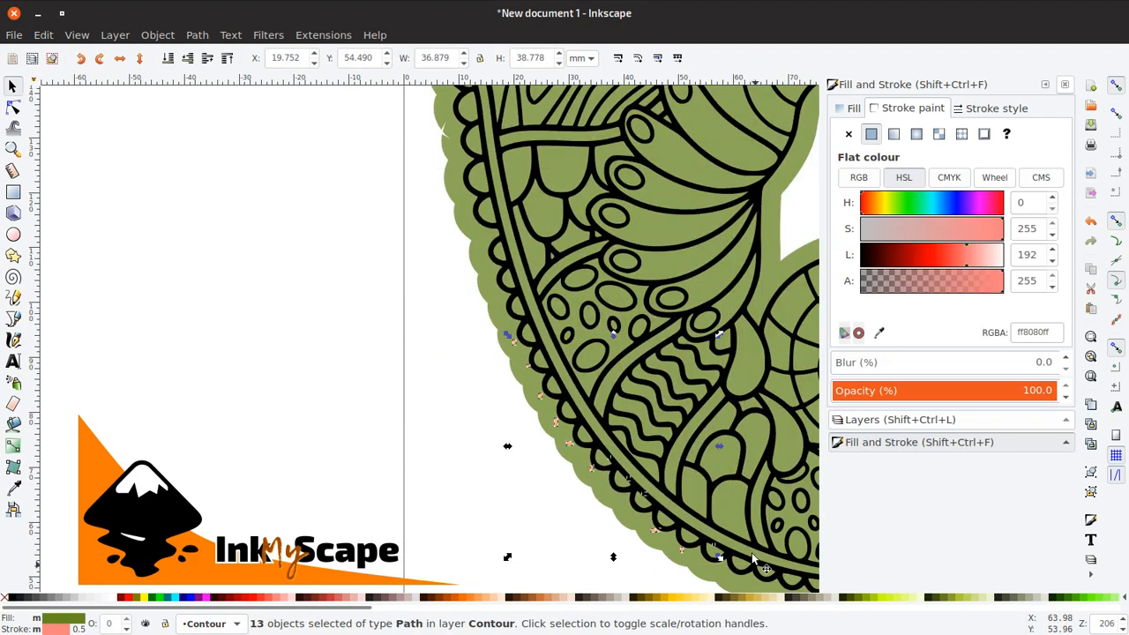
{"action": "key", "text": "Escape"}
{"action": "scroll", "coordinate": [642, 540], "scroll_direction": "down", "scroll_amount": 2, "text": "ctrl"}
{"action": "scroll", "coordinate": [641, 540], "scroll_direction": "down", "scroll_amount": 1, "text": "ctrl"}
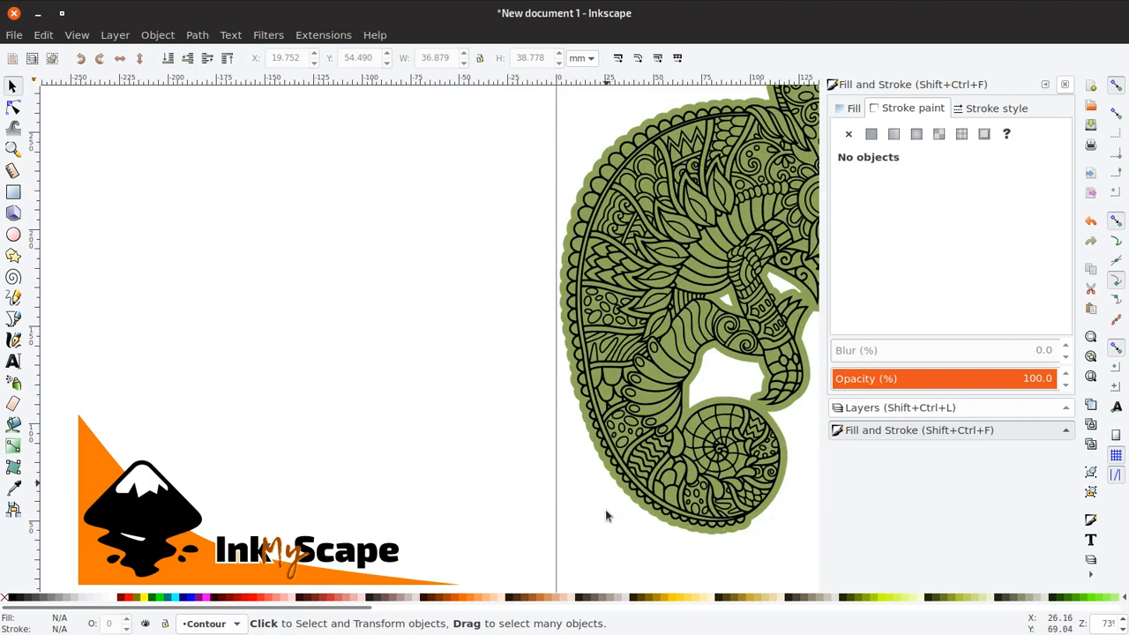
{"action": "left_click_drag", "start_coordinate": [494, 558], "coordinate": [582, 269]}
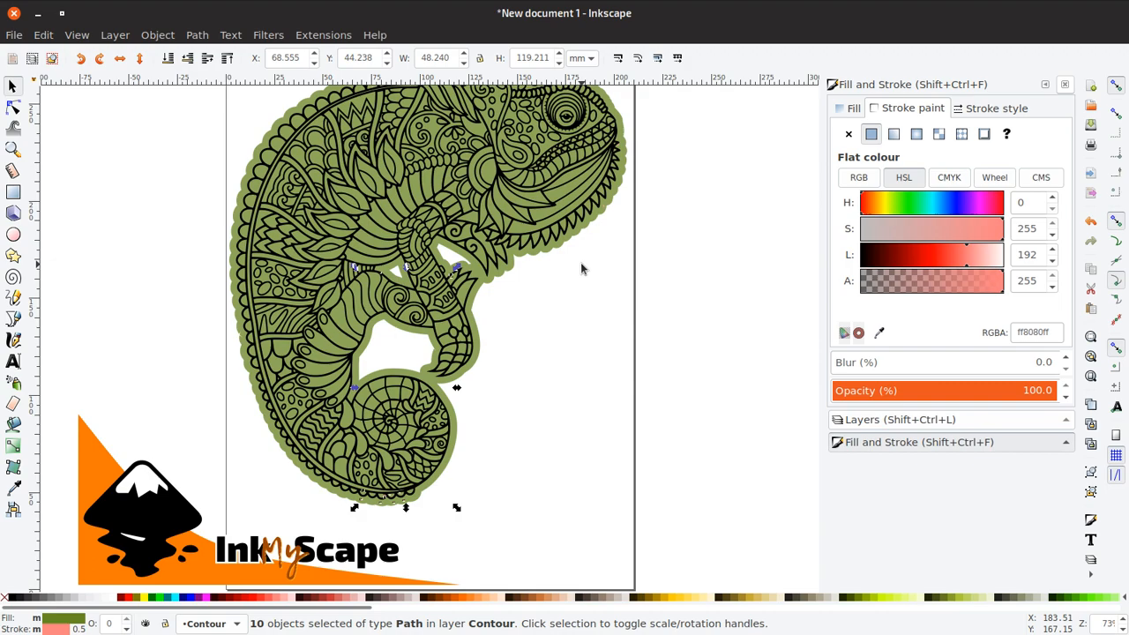
{"action": "left_click", "coordinate": [581, 268]}
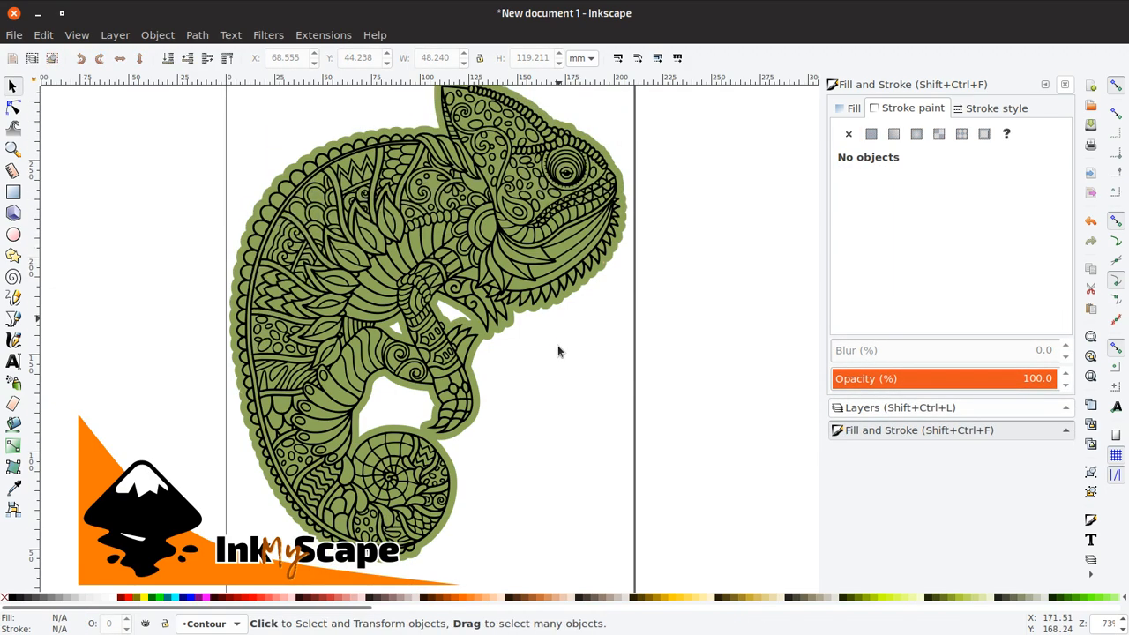
{"action": "scroll", "coordinate": [559, 351], "scroll_direction": "down", "scroll_amount": 3, "text": "ctrl"}
{"action": "scroll", "coordinate": [558, 351], "scroll_direction": "up", "scroll_amount": 2, "text": "ctrl"}
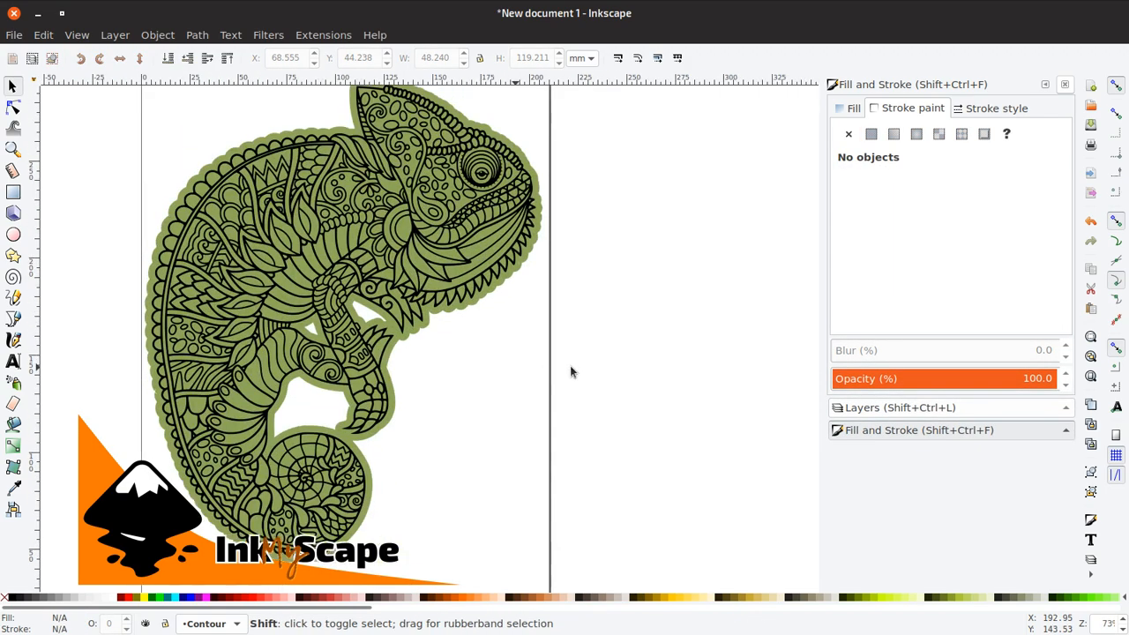
{"action": "scroll", "coordinate": [597, 370], "scroll_direction": "up", "scroll_amount": 3}
{"action": "key", "text": "ctrl+a"}
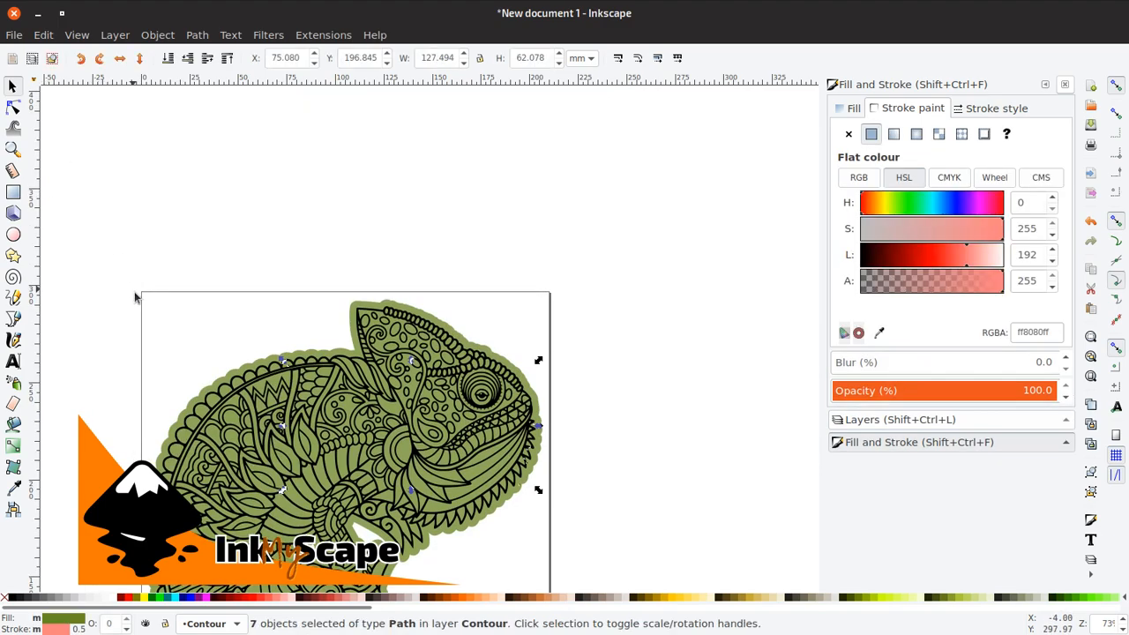
{"action": "left_click", "coordinate": [140, 304]}
{"action": "scroll", "coordinate": [237, 329], "scroll_direction": "down", "scroll_amount": 4}
{"action": "scroll", "coordinate": [238, 329], "scroll_direction": "down", "scroll_amount": 2}
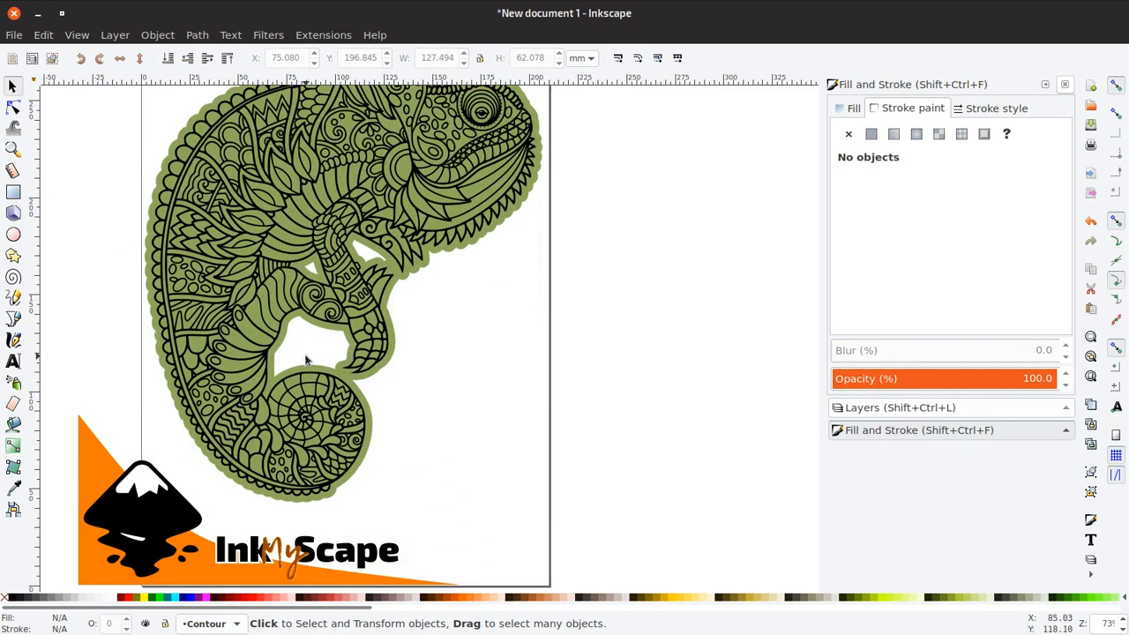
{"action": "scroll", "coordinate": [304, 362], "scroll_direction": "up", "scroll_amount": 3}
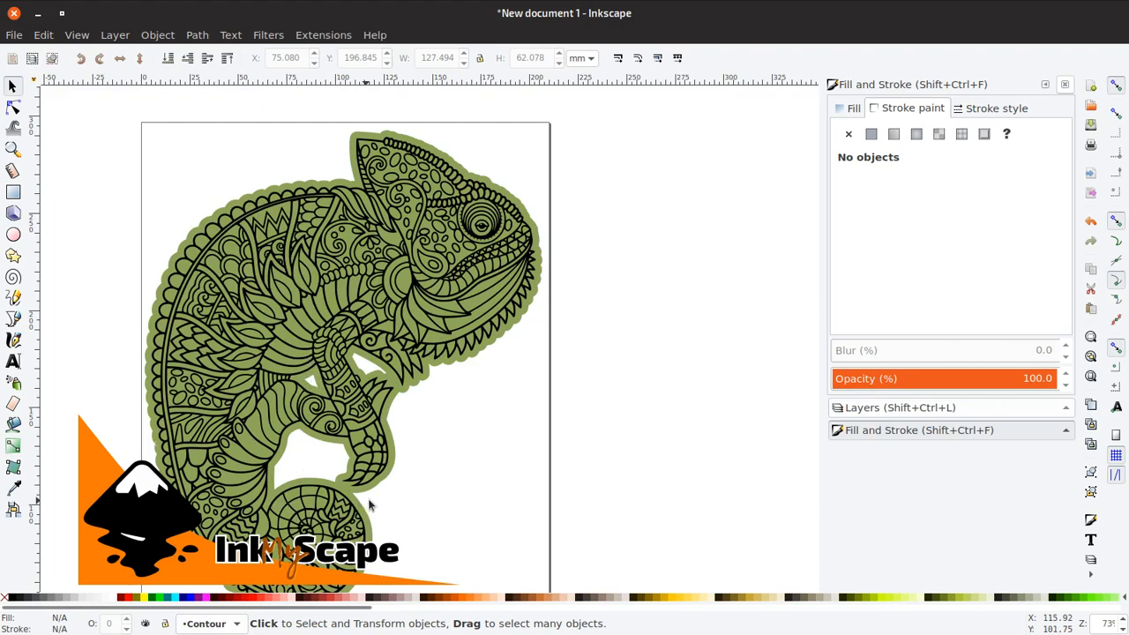